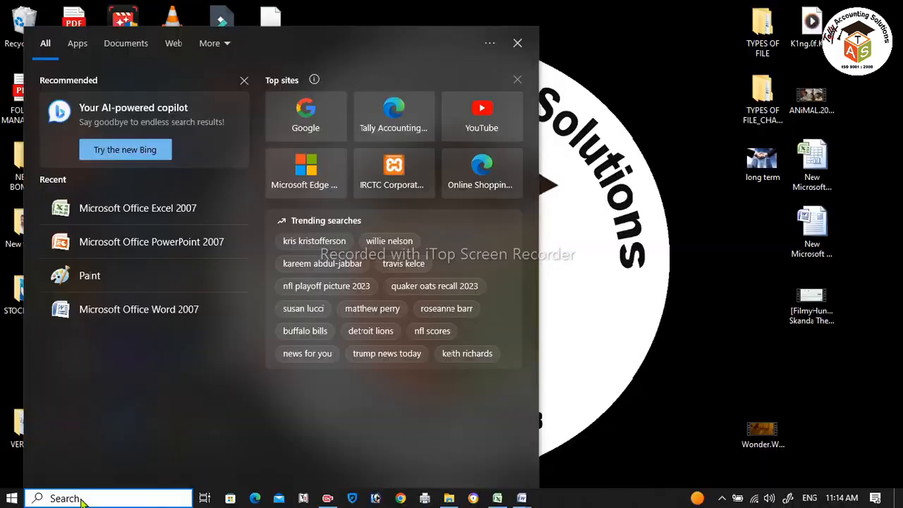
Open Paint and adjust the blank canvas to fit the visible drawing area
text(PAINT)
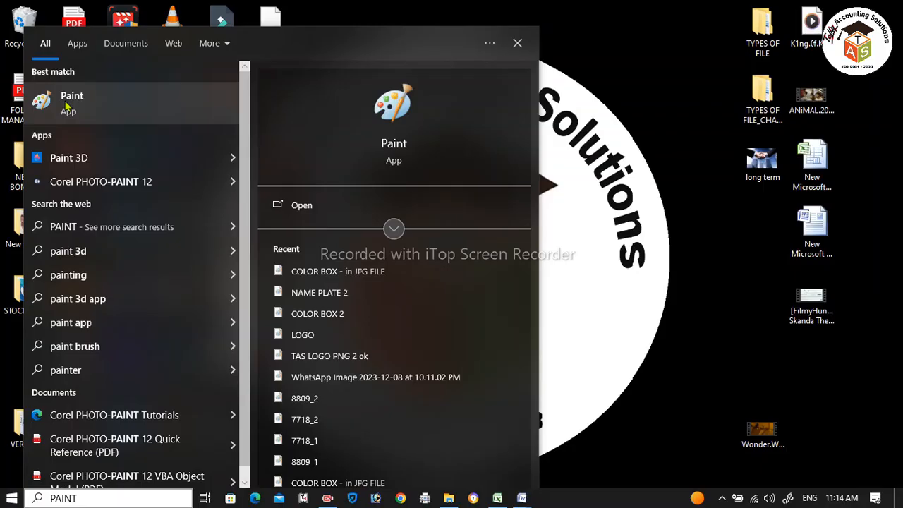
click(67, 103)
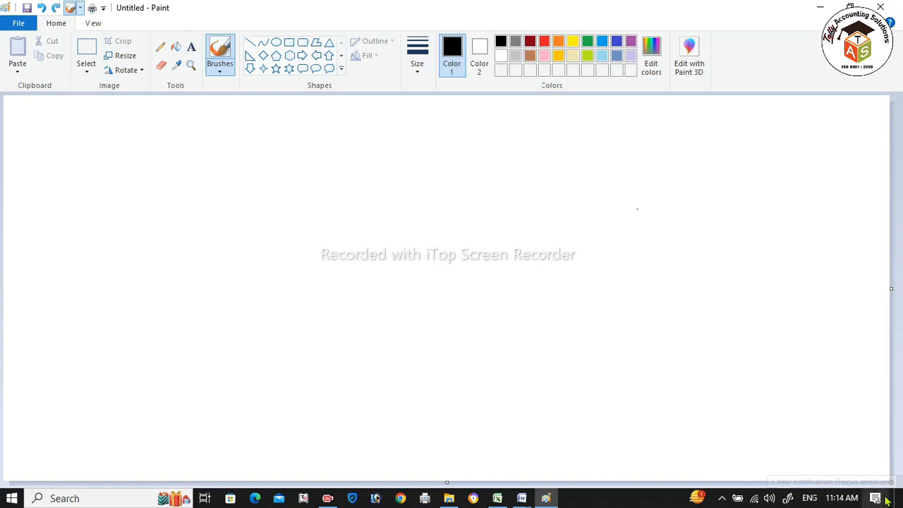
drag(891, 482, 899, 498)
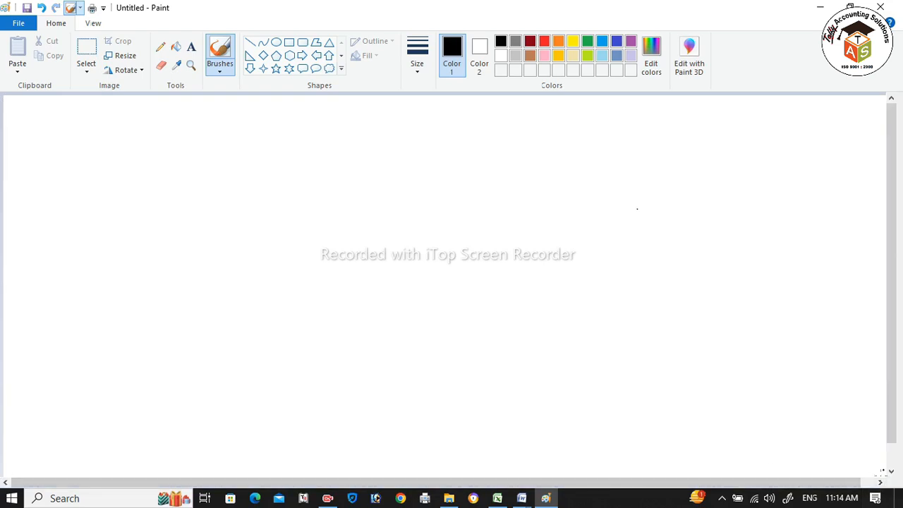
drag(898, 427, 898, 453)
drag(839, 482, 890, 480)
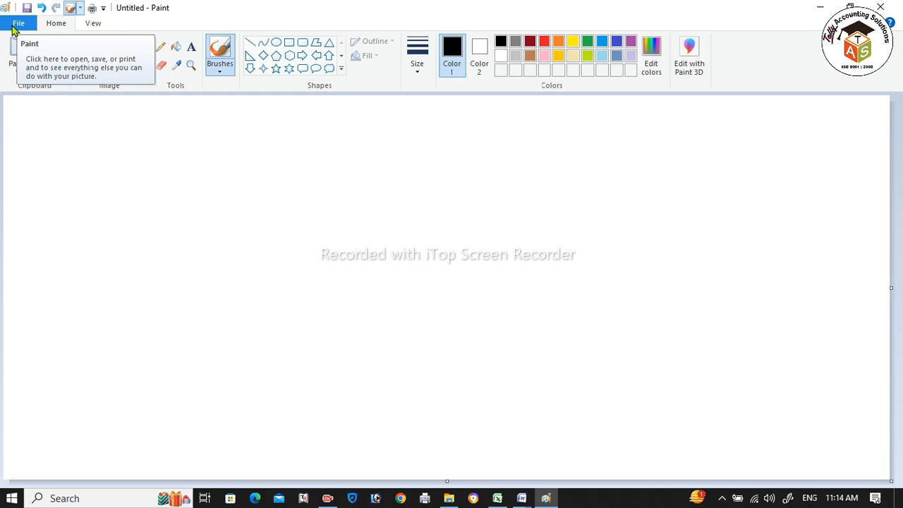
click(14, 25)
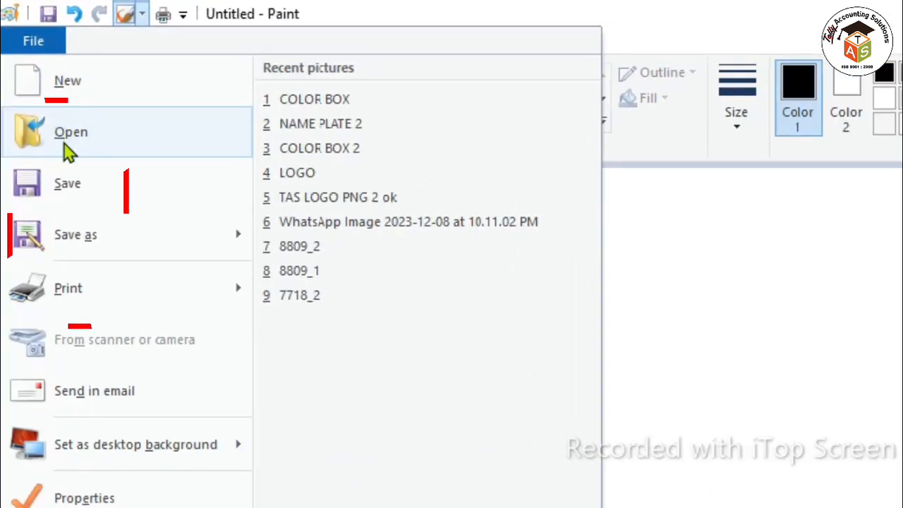
click(88, 20)
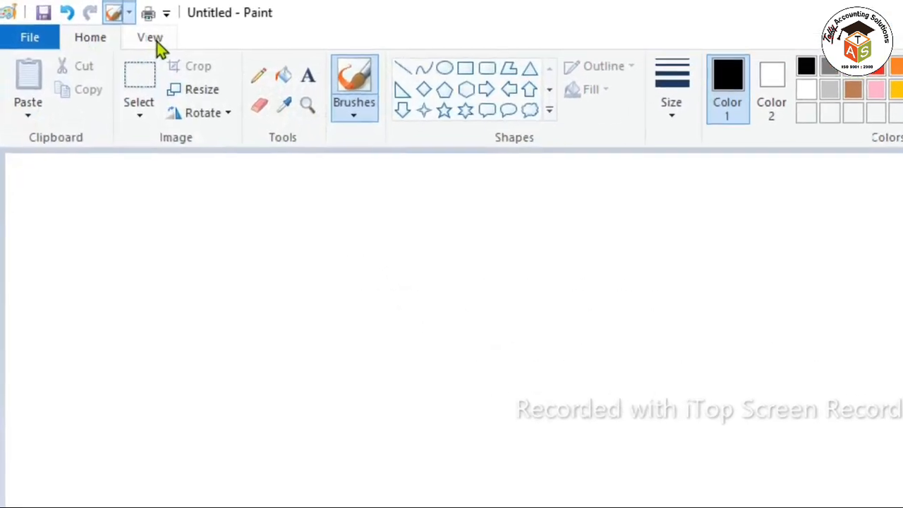
click(157, 42)
click(91, 37)
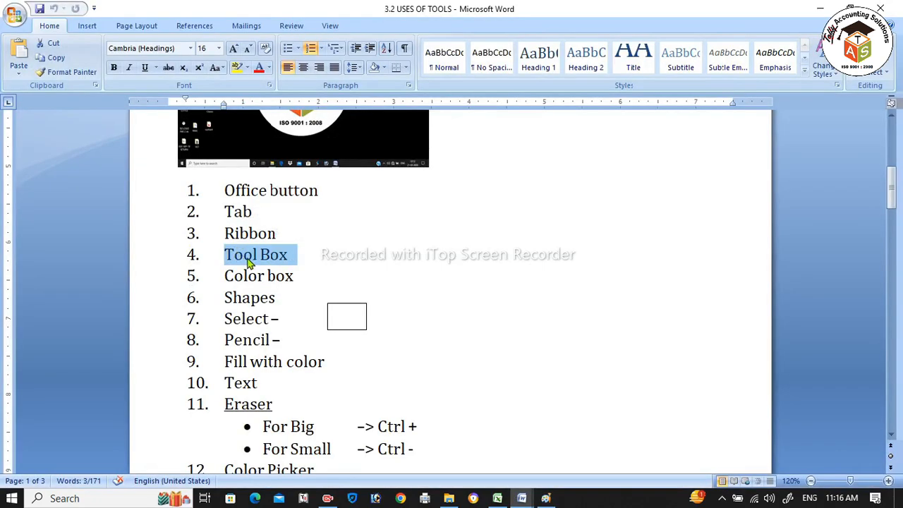
Highlight the Color box and Shapes entries in the tool list of the Word notes
key(alt+space)
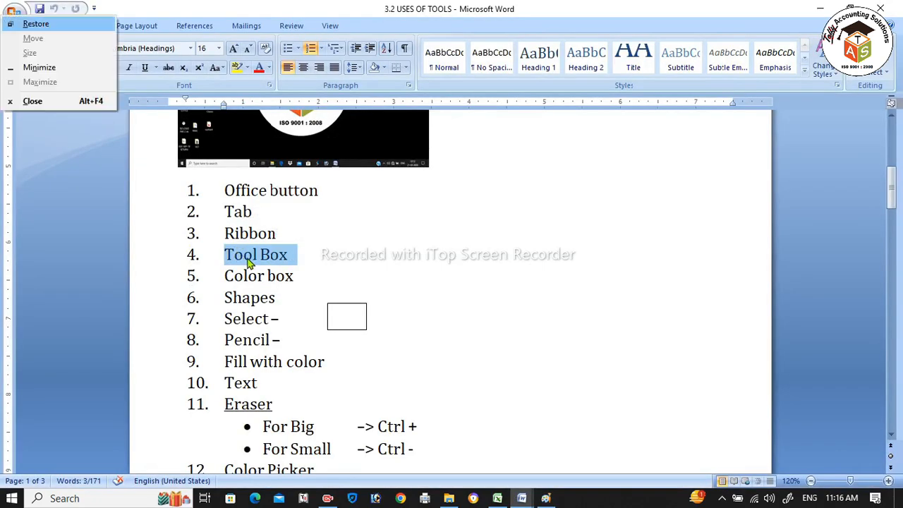
click(243, 260)
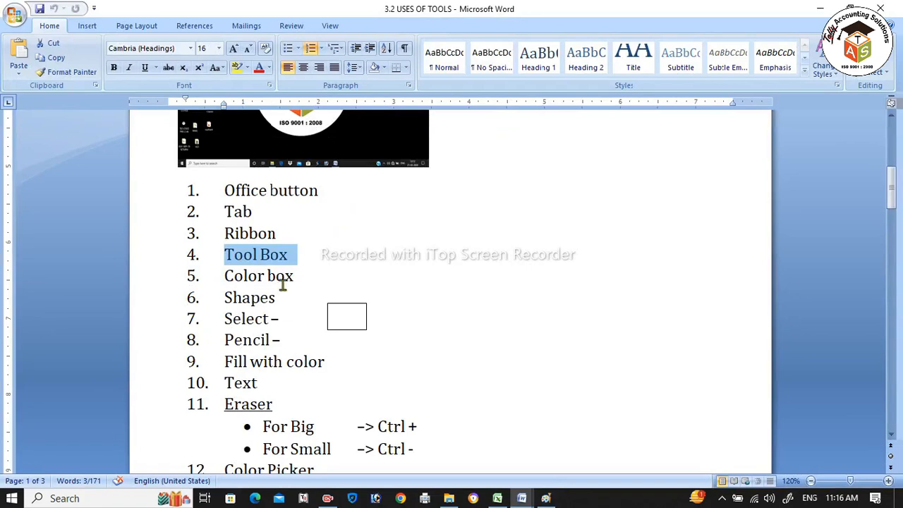
drag(295, 277, 224, 275)
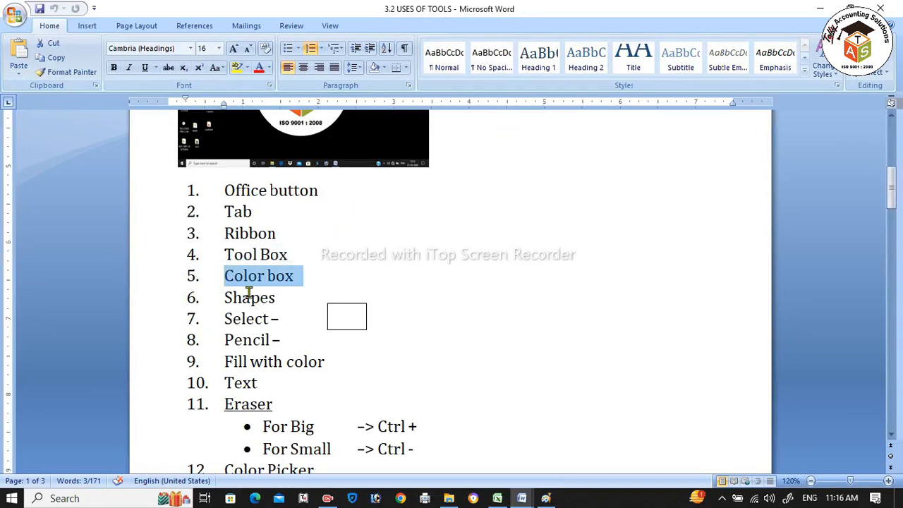
key(alt+Tab)
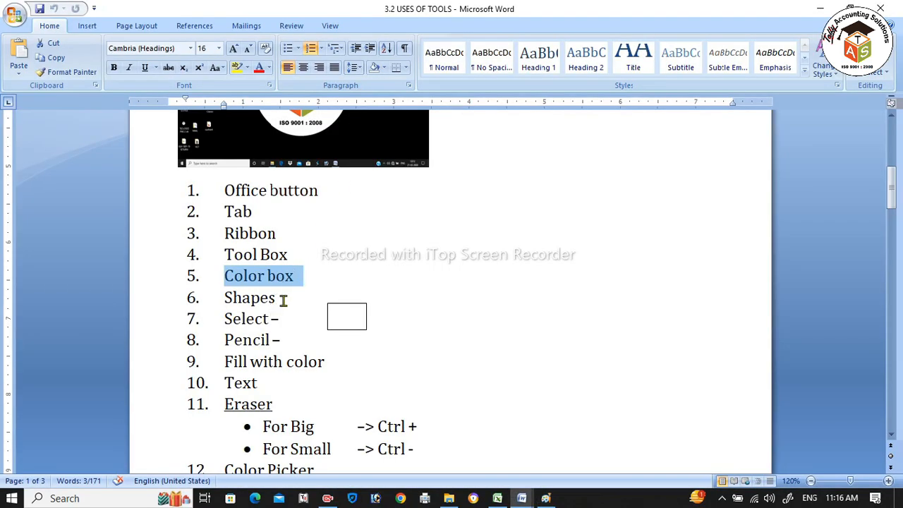
drag(285, 299, 224, 290)
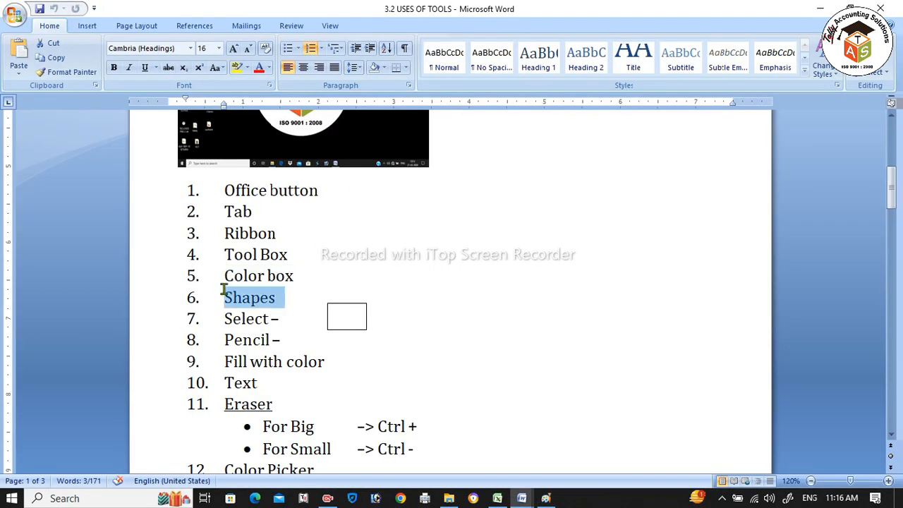
Switch to Paint and draw a black-outlined circle, rectangle and six-point star side by side across the canvas
key(alt+Tab)
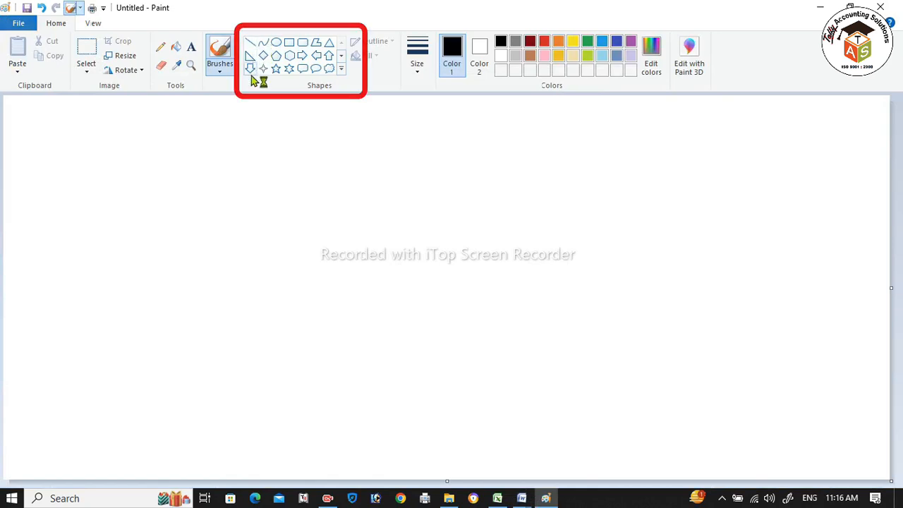
click(276, 43)
drag(85, 181, 219, 316)
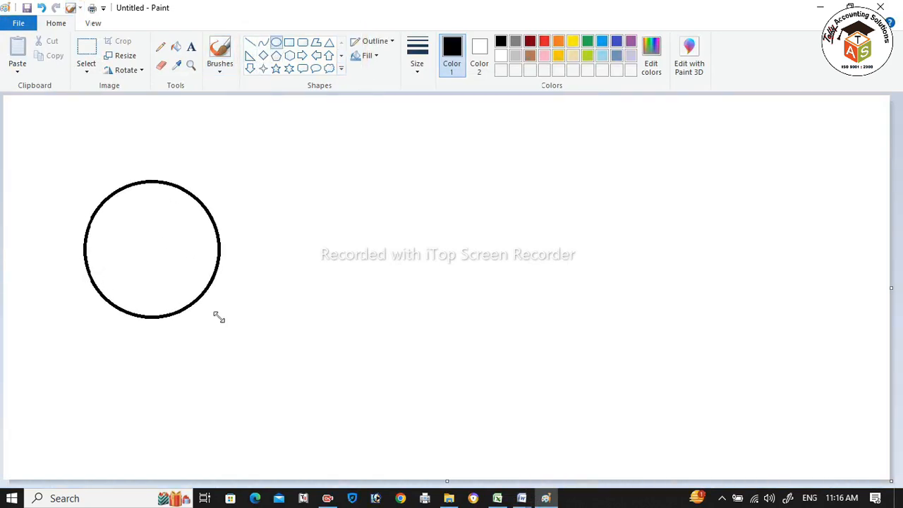
click(289, 42)
mouse_move(304, 161)
mouse_down()
mouse_move(504, 283)
mouse_move(508, 295)
mouse_up()
click(288, 68)
mouse_move(607, 143)
mouse_down()
mouse_move(752, 295)
mouse_move(763, 319)
mouse_up()
click(484, 379)
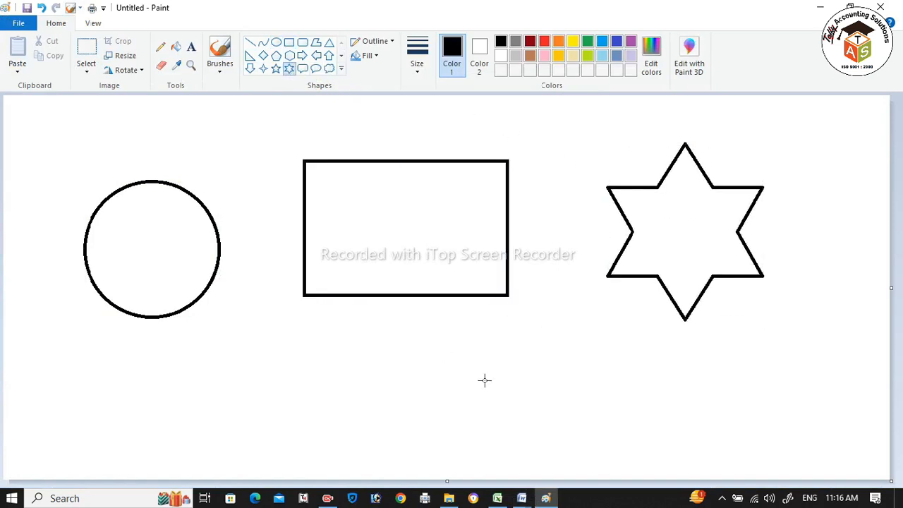
Switch to the Word notes, highlight the Select entry in the tool list, and return to Paint
key(alt+Tab)
drag(283, 318, 242, 319)
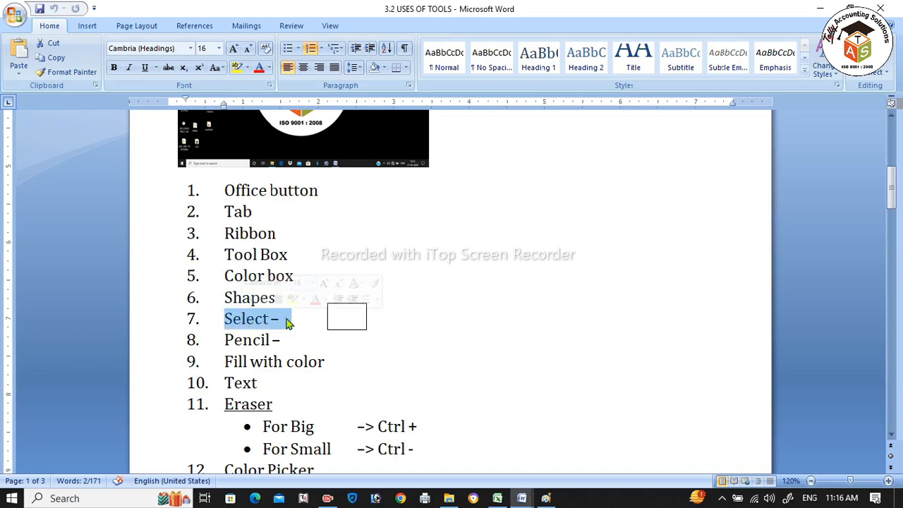
key(alt+Tab)
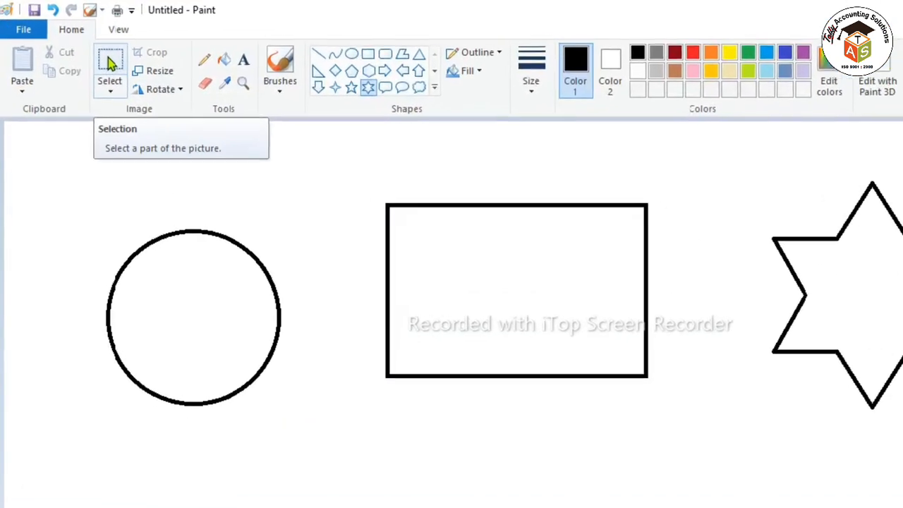
Select the whole circle with a rectangular selection and move it slightly up and to the left
click(110, 65)
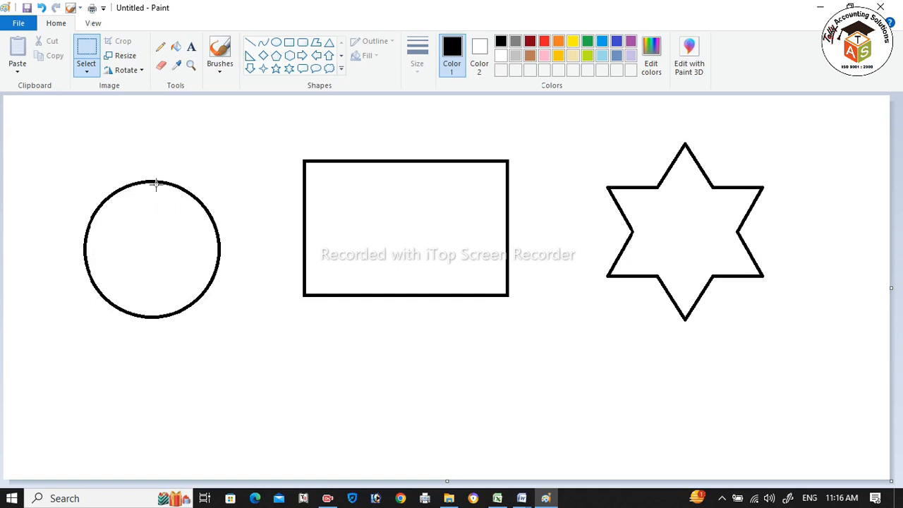
click(89, 53)
drag(164, 275, 238, 353)
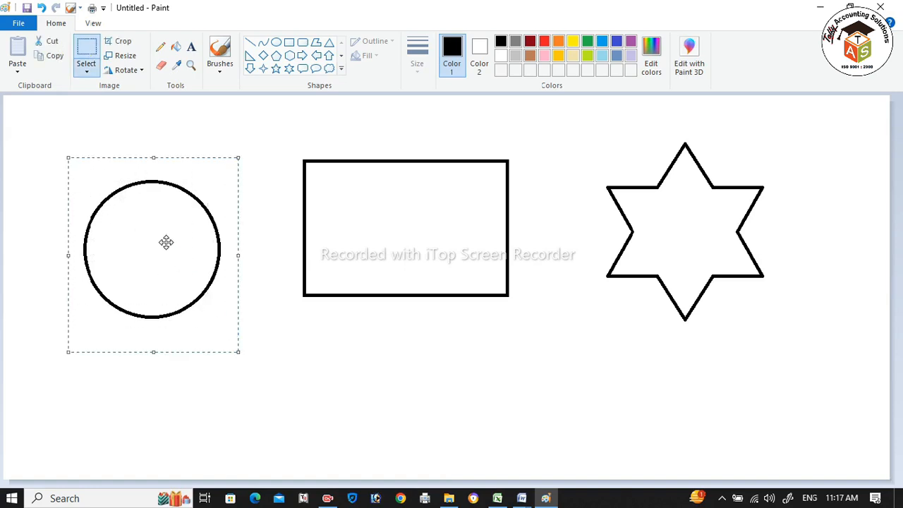
drag(168, 242, 167, 204)
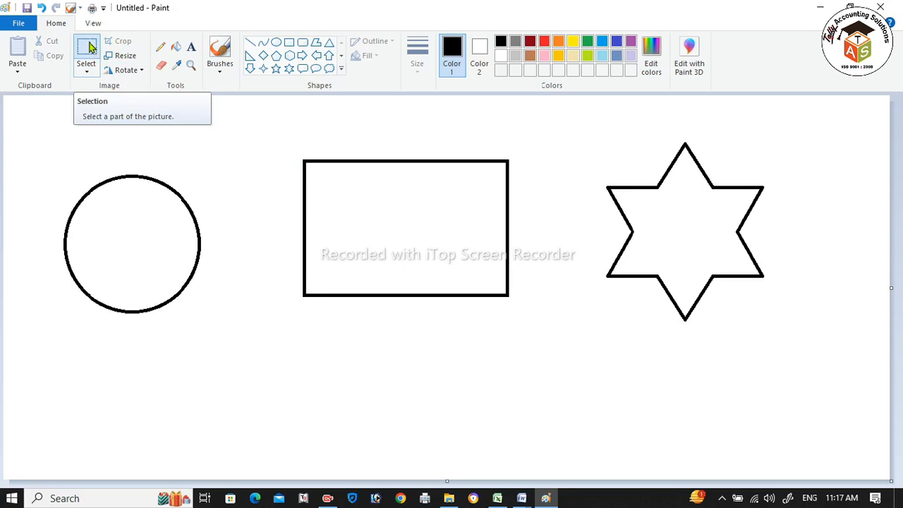
Try moving only part of the circle using a rectangular selection that leaves out its right edge
click(90, 47)
drag(44, 145, 87, 205)
drag(158, 315, 170, 344)
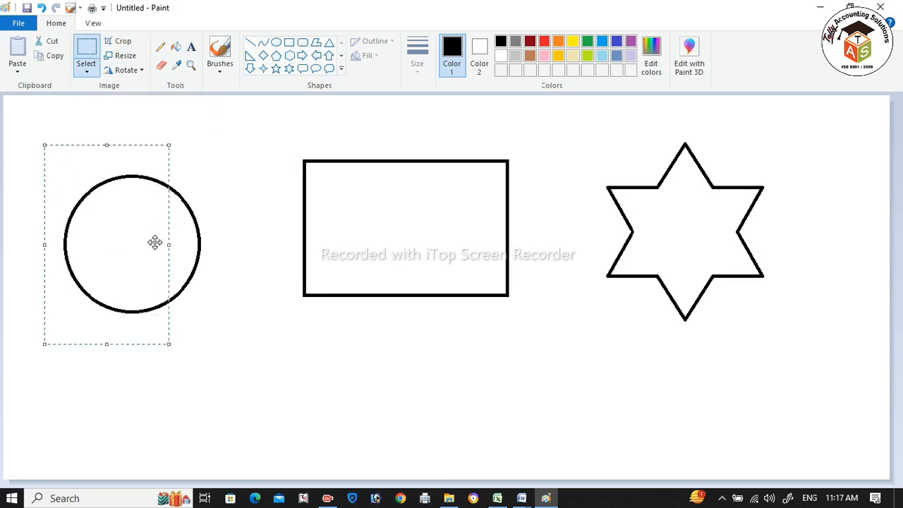
drag(143, 209, 126, 210)
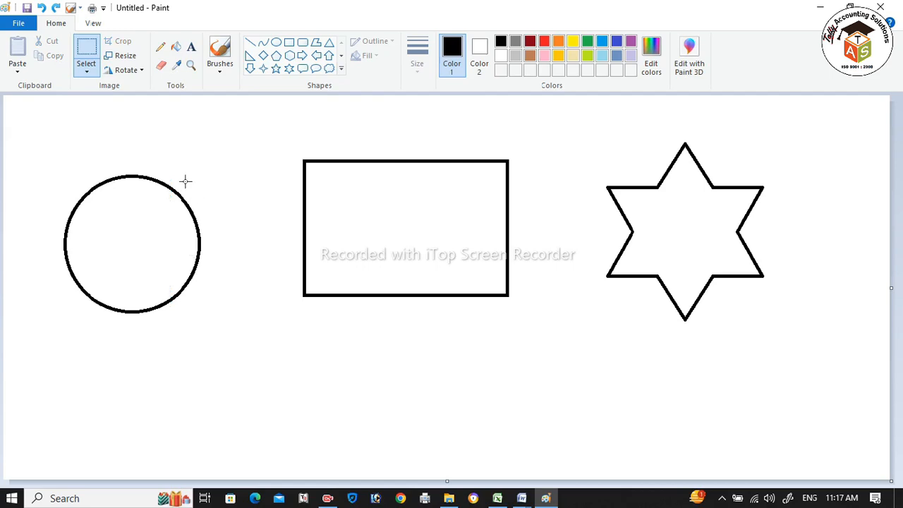
Switch to the Word notes, mark the Pencil entry in the tool list, and return to Paint
key(alt+Tab)
click(284, 341)
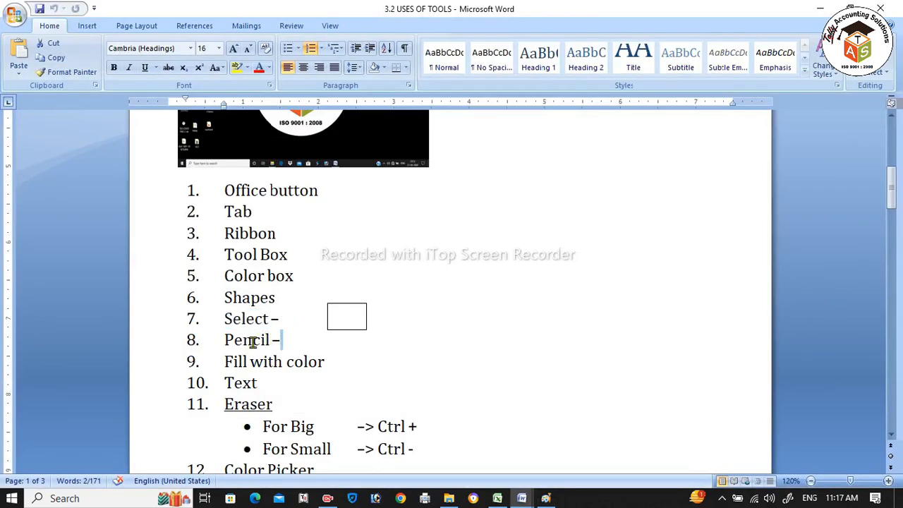
key(alt+Tab)
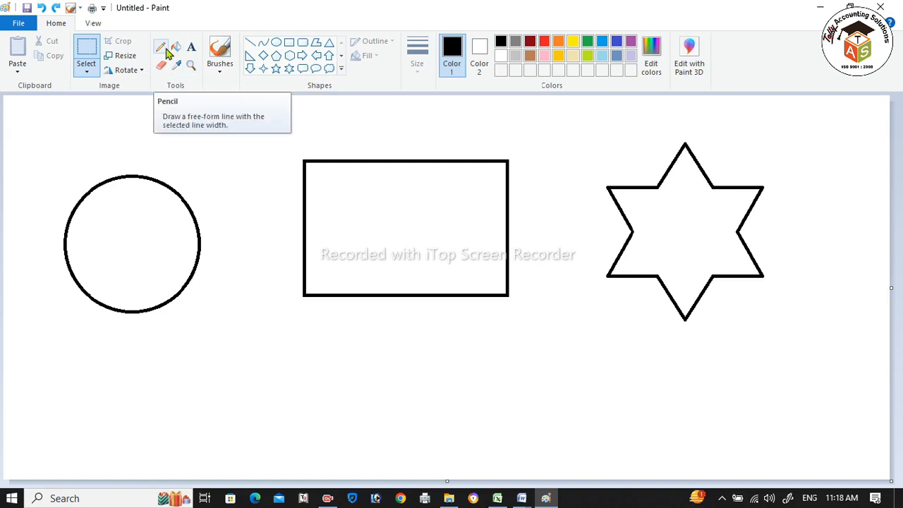
Select the entire canvas and delete the circle, rectangle and star
click(164, 50)
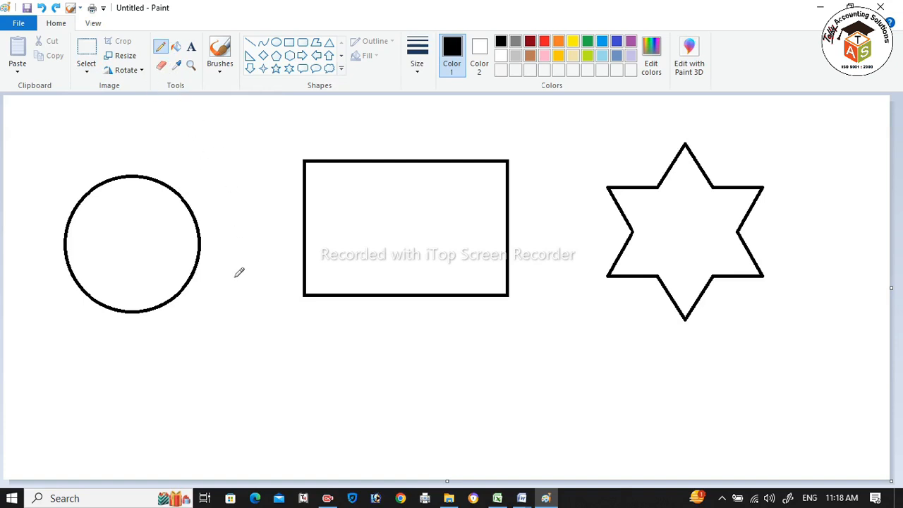
key(ctrl+a)
key(Delete)
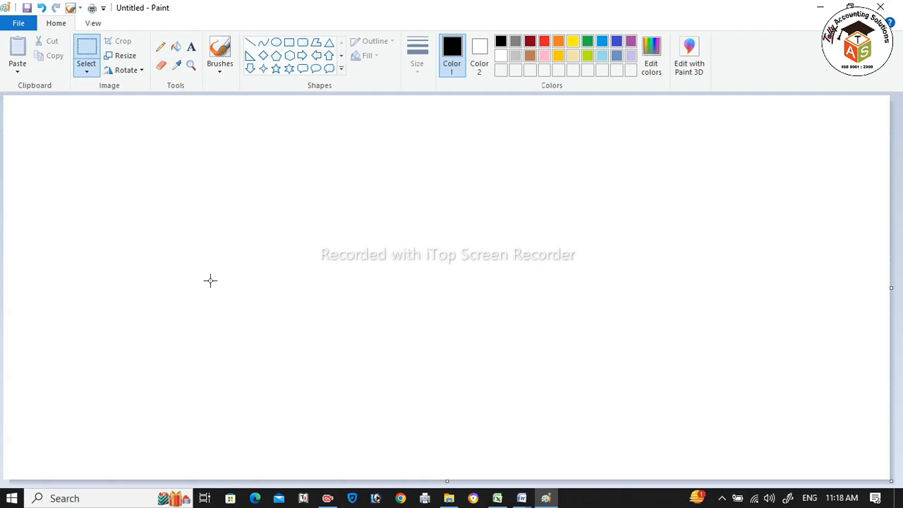
Draw five roughly horizontal freehand lines with the Pencil, and undo a wavy stroke drawn across them
click(161, 47)
drag(126, 185, 715, 190)
drag(140, 226, 774, 227)
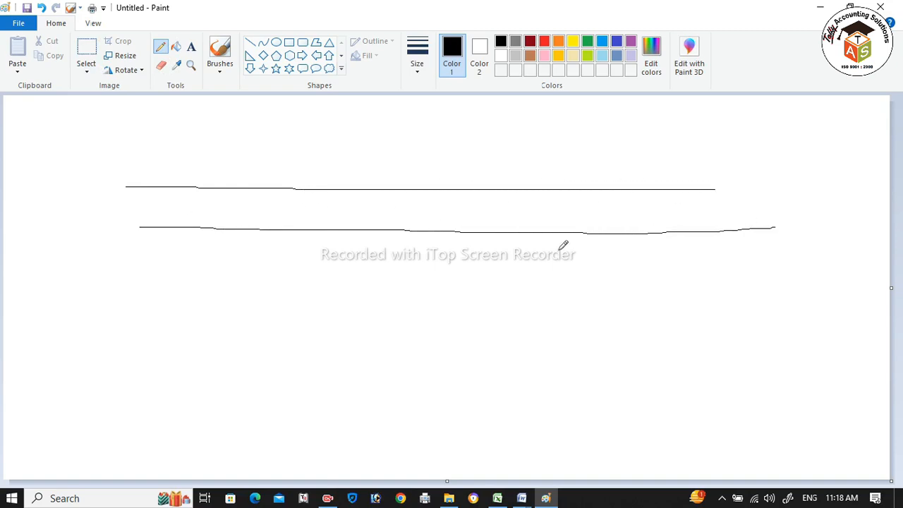
drag(139, 261, 727, 267)
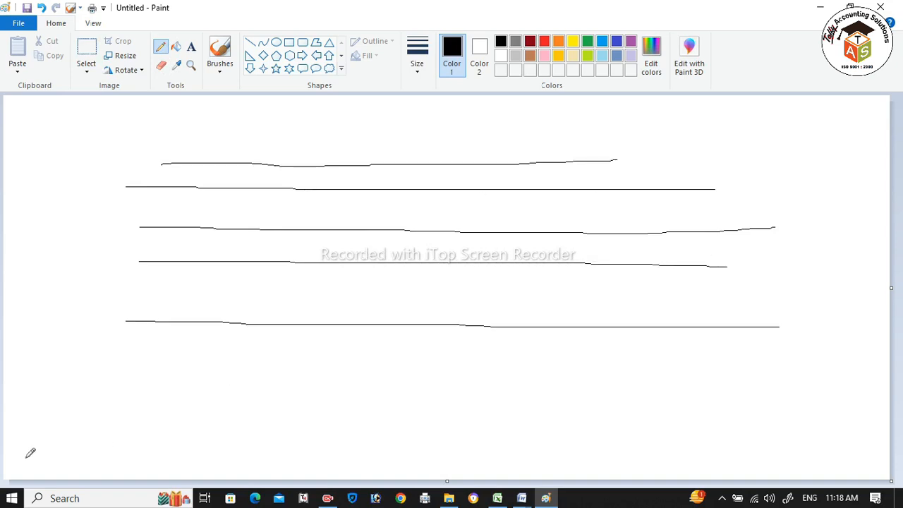
mouse_move(77, 418)
mouse_down()
mouse_move(429, 326)
mouse_move(741, 300)
mouse_move(826, 195)
mouse_move(871, 175)
mouse_up()
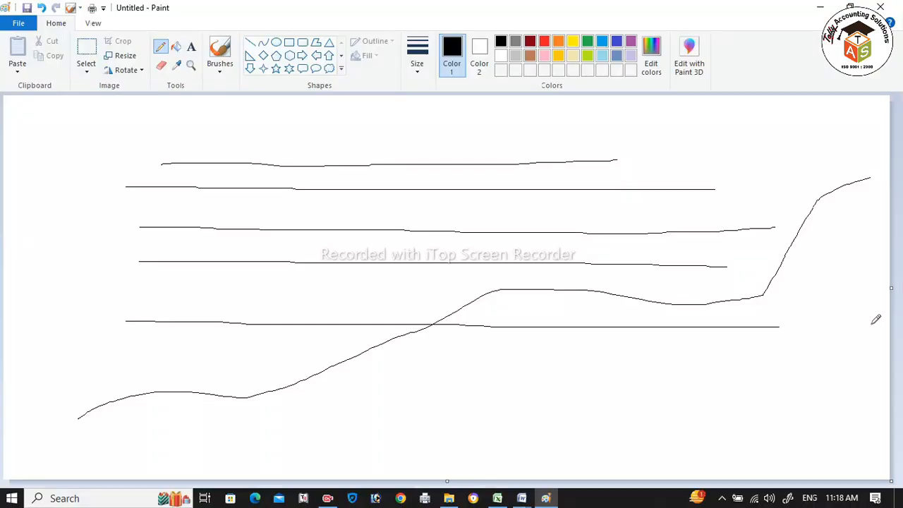
key(ctrl+z)
Cross the horizontal lines with five roughly vertical freehand Pencil lines
drag(222, 138, 212, 420)
drag(287, 142, 289, 425)
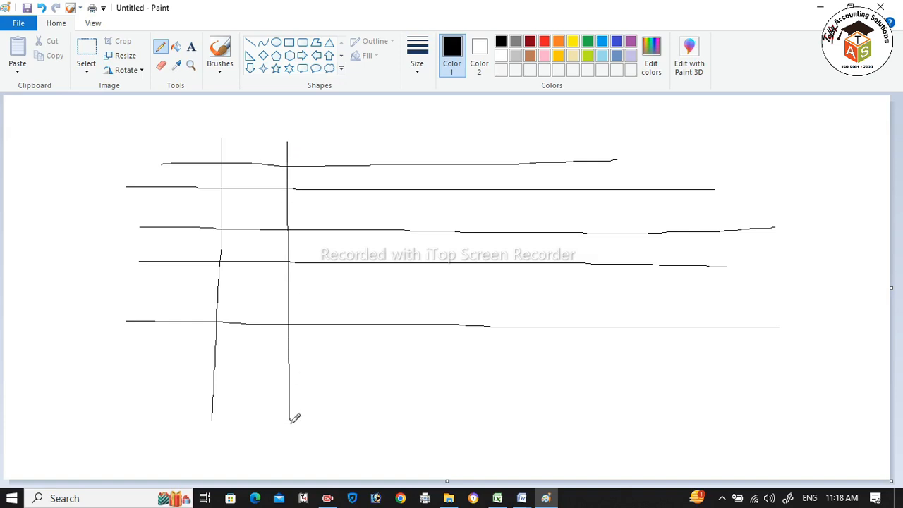
drag(370, 136, 370, 161)
drag(375, 407, 375, 436)
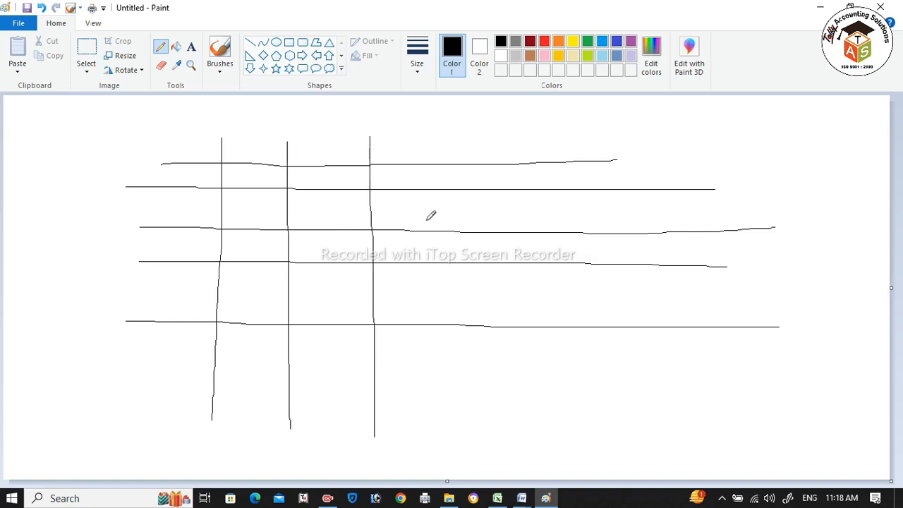
drag(451, 142, 451, 388)
drag(518, 116, 524, 435)
Clear the entire canvas and draw three perfectly straight horizontal lines across it with the Pencil
key(ctrl+a)
key(Delete)
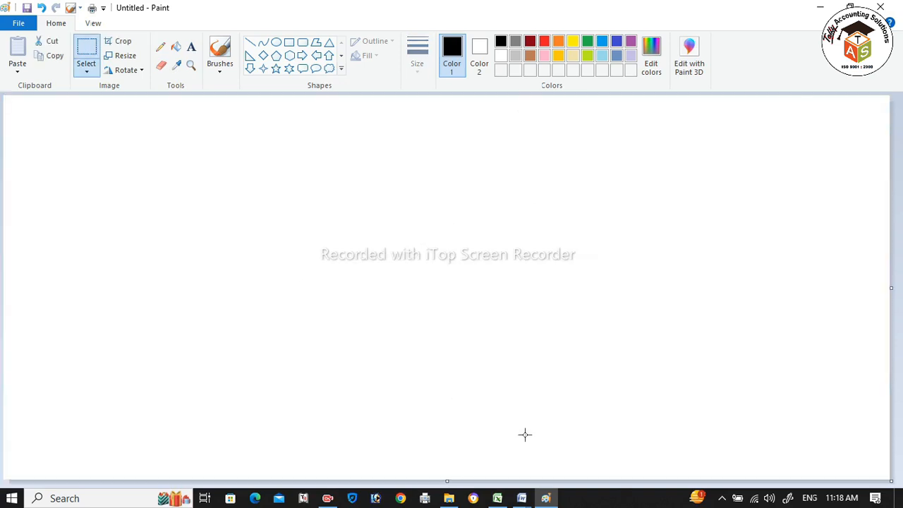
click(160, 46)
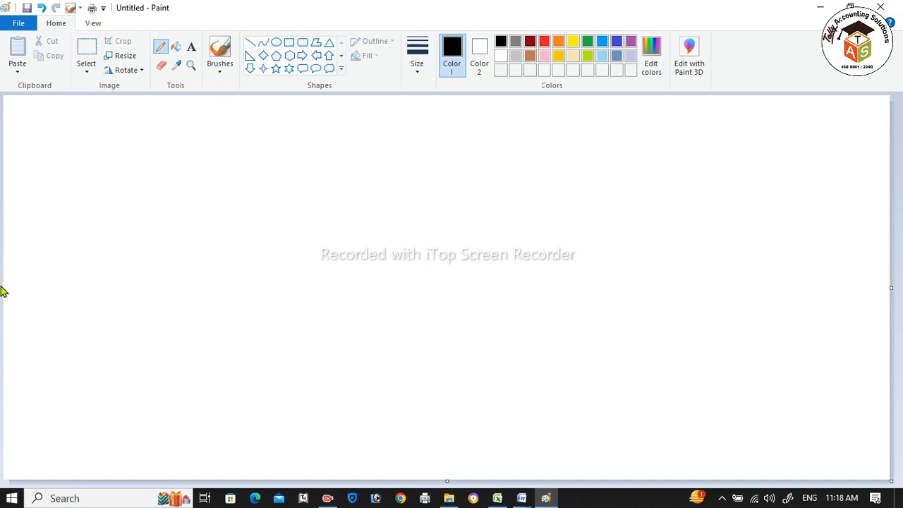
mouse_move(89, 226)
mouse_down()
mouse_move(177, 222)
mouse_move(260, 236)
mouse_move(310, 215)
mouse_move(387, 240)
mouse_move(447, 216)
mouse_move(753, 214)
mouse_up()
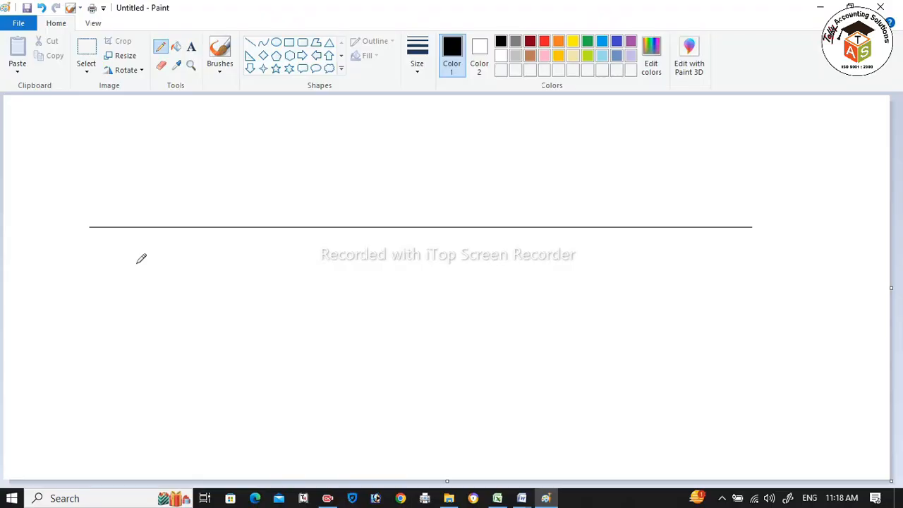
drag(137, 264, 798, 263)
drag(142, 316, 784, 316)
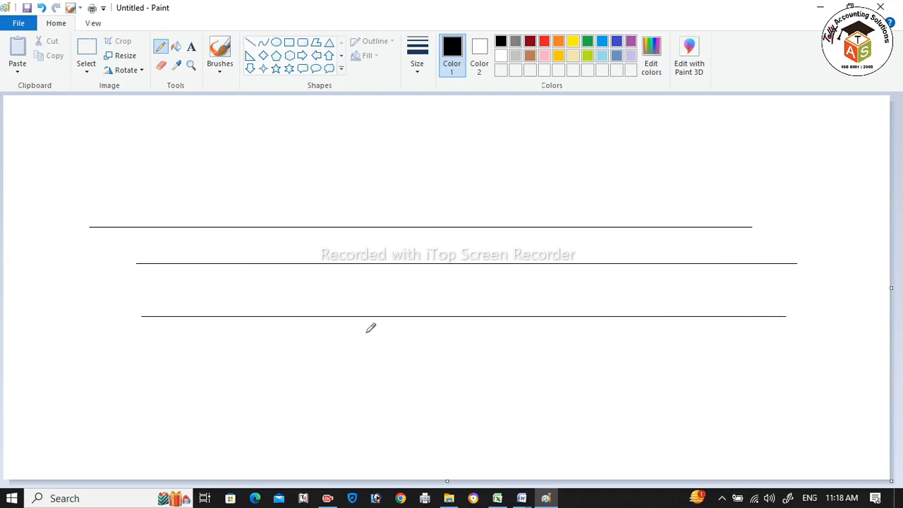
Highlight "Fill with color" in the Word tool list, and clear the three straight lines from the Paint canvas
click(521, 498)
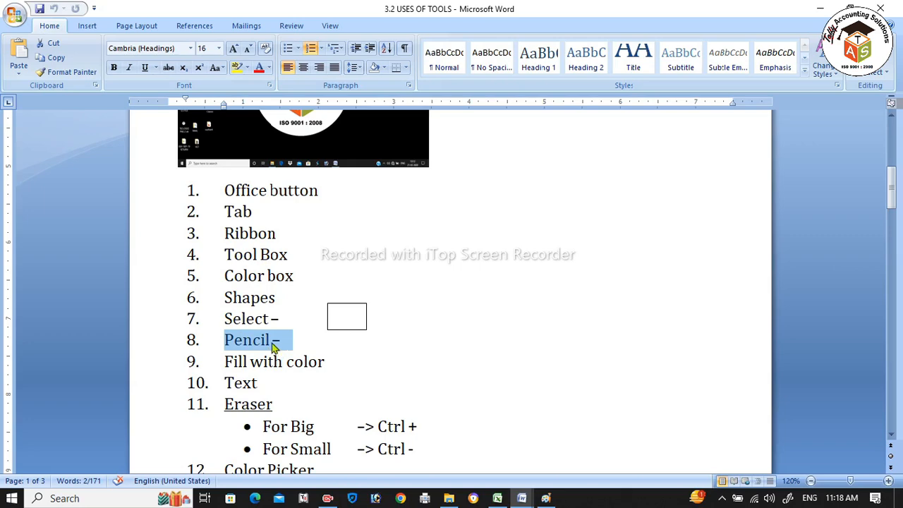
drag(232, 361, 308, 361)
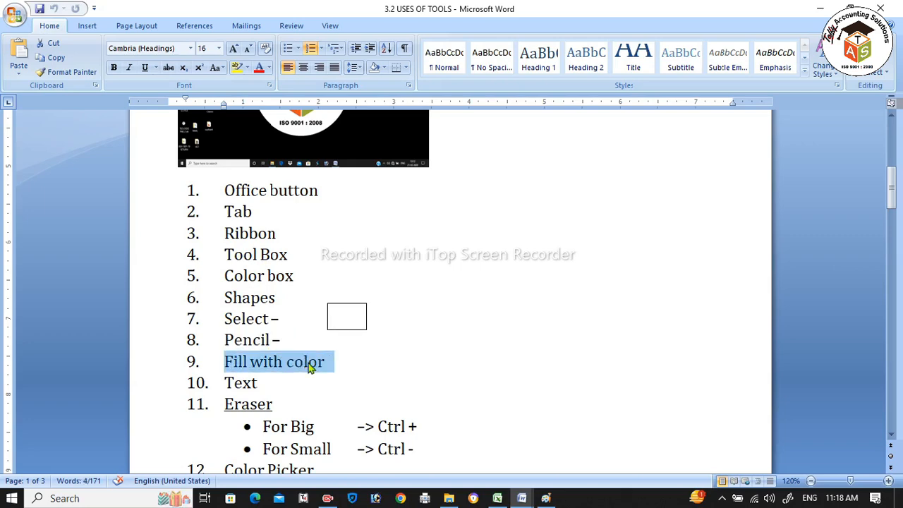
key(alt+Tab)
key(ctrl+a)
key(Delete)
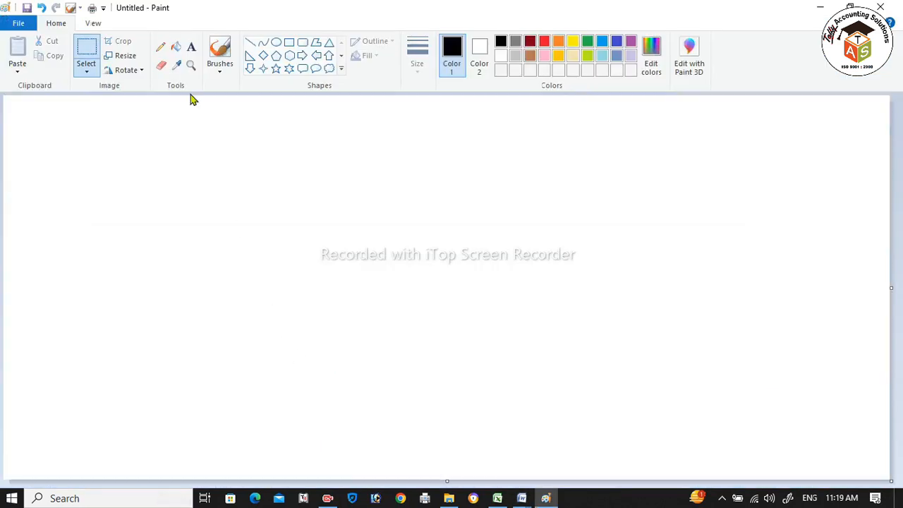
Draw a thick black square with the Rectangle shape and a freehand square beside it with the Pencil
click(289, 42)
drag(267, 152, 378, 261)
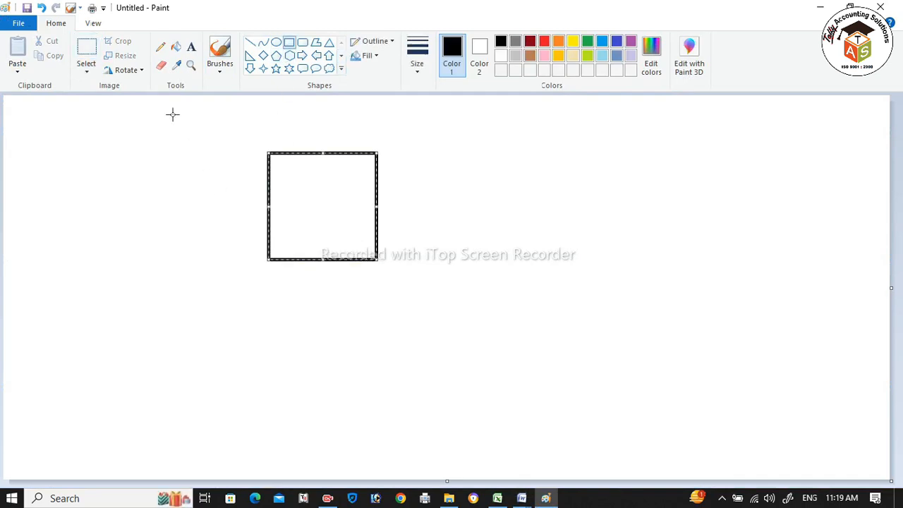
click(160, 47)
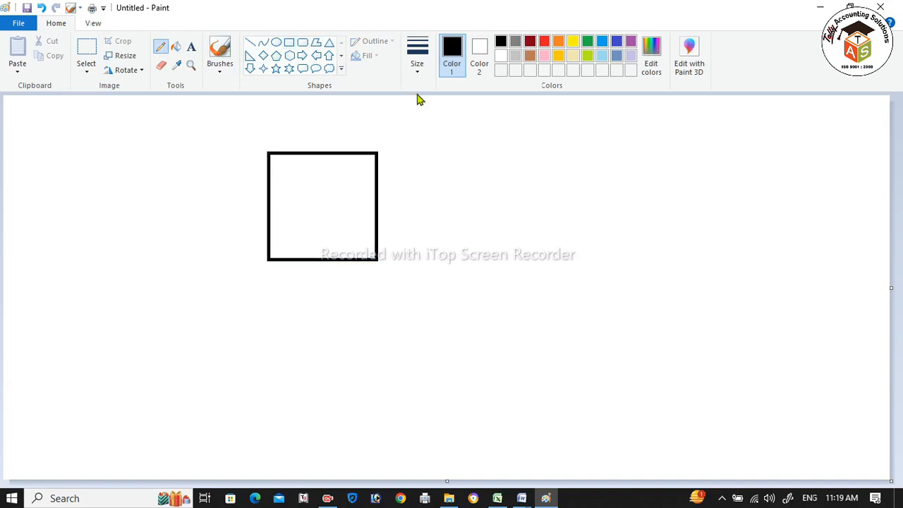
mouse_move(466, 152)
mouse_down()
mouse_move(582, 149)
mouse_move(592, 159)
mouse_move(599, 268)
mouse_move(471, 272)
mouse_move(469, 154)
mouse_up()
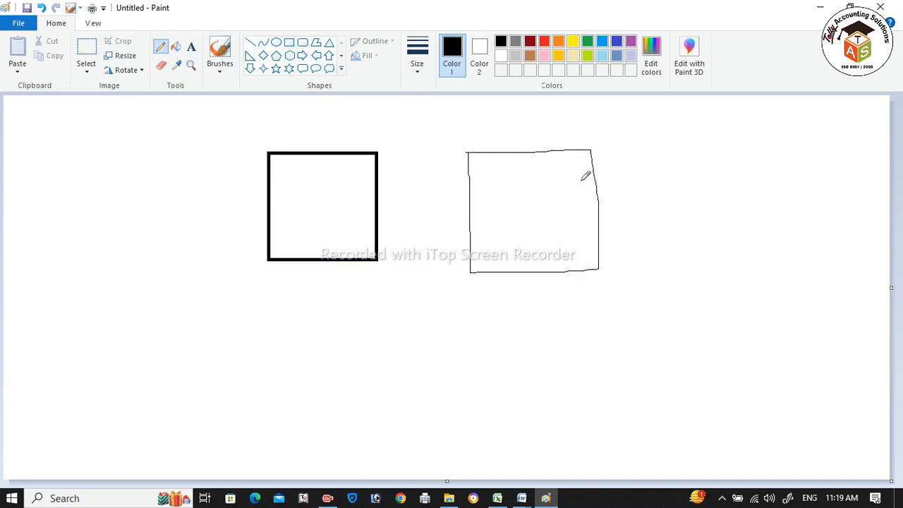
Draw a circle with the Oval shape beside the freehand square, and two freehand Pencil circles below, leaving a small gap in the second
click(276, 42)
mouse_move(650, 163)
mouse_down()
mouse_move(729, 258)
mouse_move(773, 290)
mouse_up()
click(160, 48)
mouse_move(96, 279)
mouse_down()
mouse_move(62, 360)
mouse_move(148, 395)
mouse_move(215, 340)
mouse_move(191, 277)
mouse_move(125, 261)
mouse_move(94, 277)
mouse_up()
mouse_move(428, 287)
mouse_down()
mouse_move(401, 405)
mouse_move(456, 282)
mouse_up()
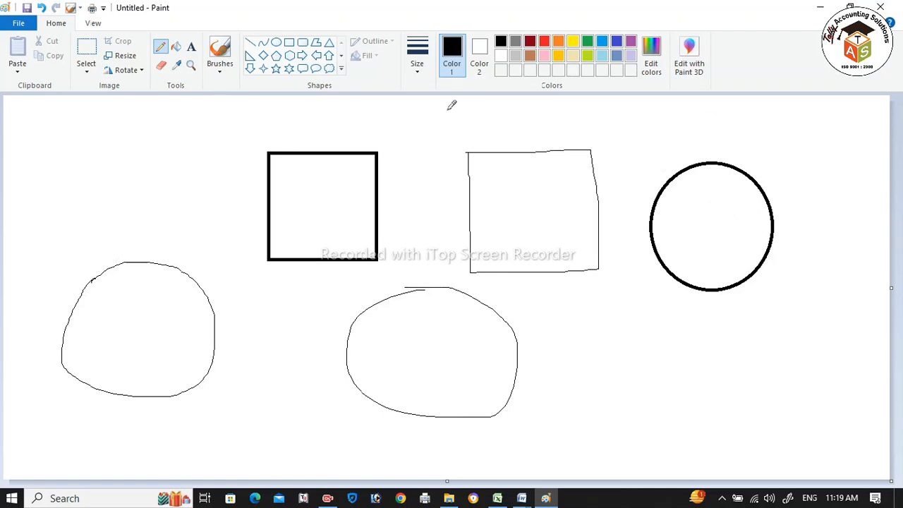
Fill the thick-outlined square with red, the freehand square with yellow and the Oval-shape circle with green
click(177, 49)
click(545, 42)
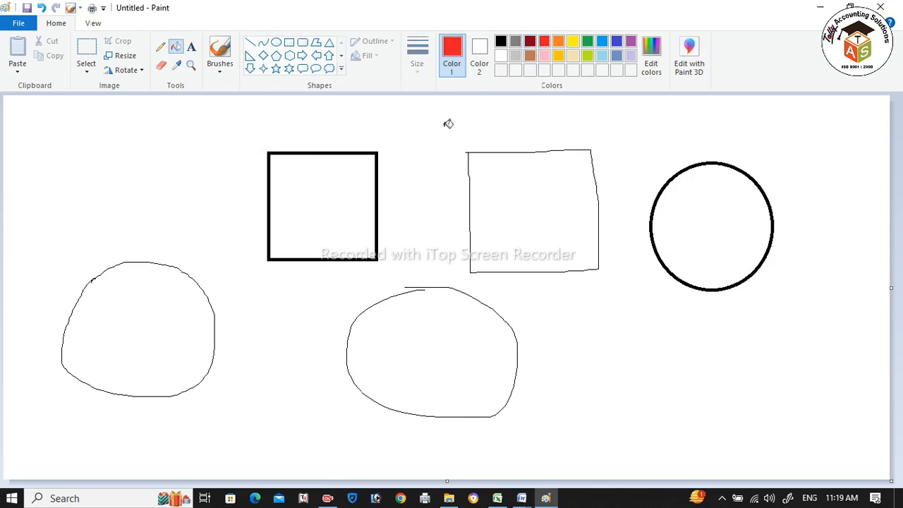
click(348, 207)
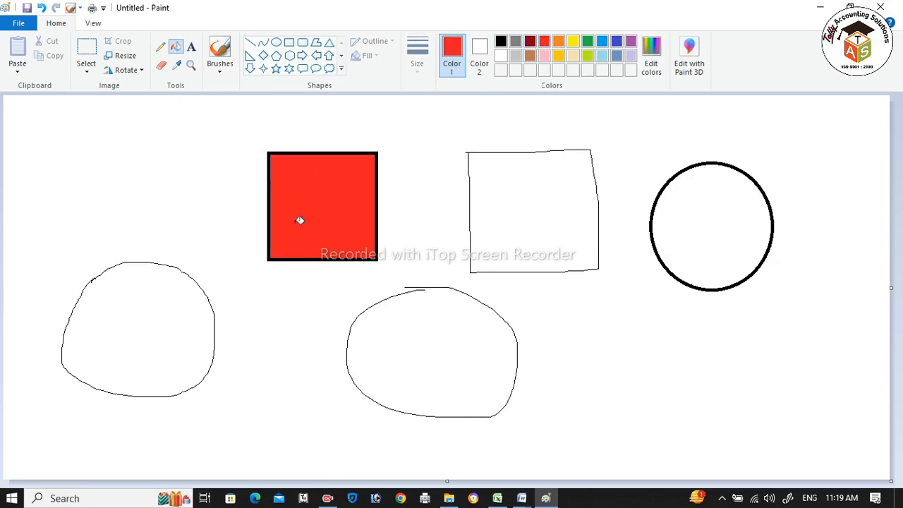
click(573, 42)
click(550, 187)
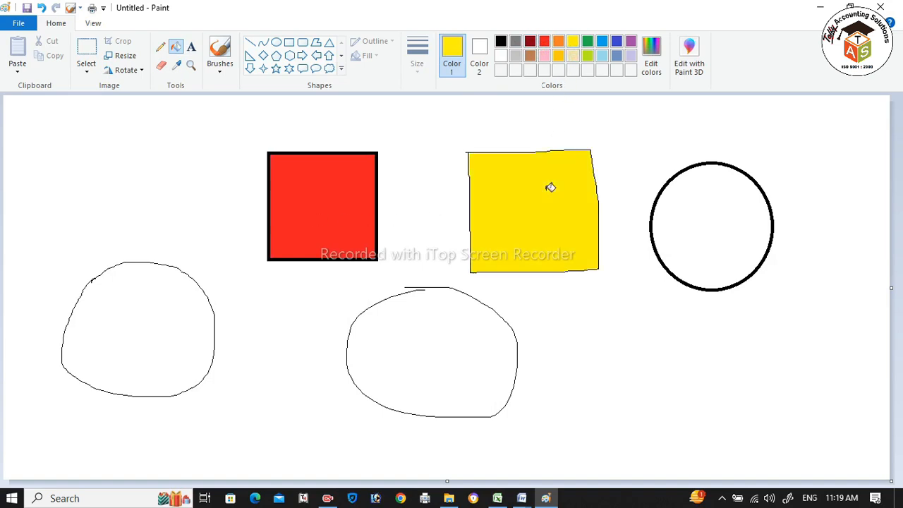
click(587, 42)
click(717, 218)
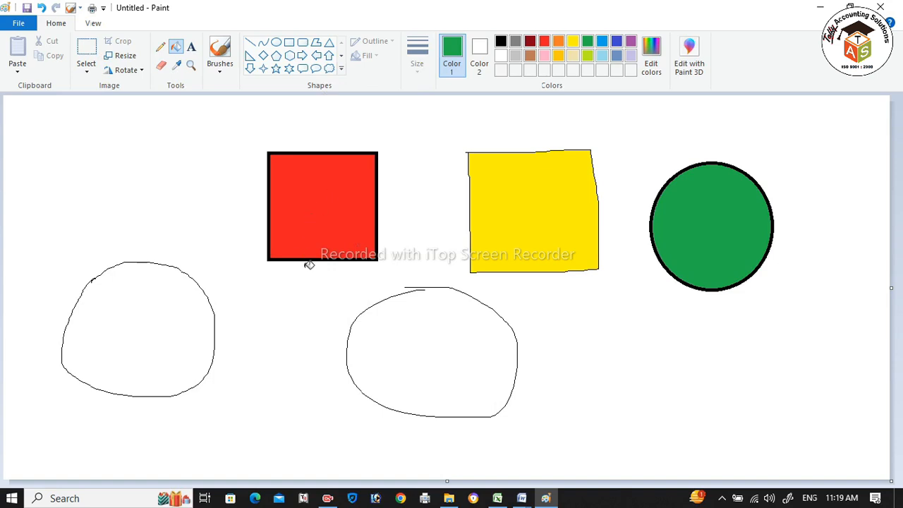
Try filling the gapped freehand circle with green, both before and after touching up its gap with the green Pencil, and undo the attempts
click(436, 352)
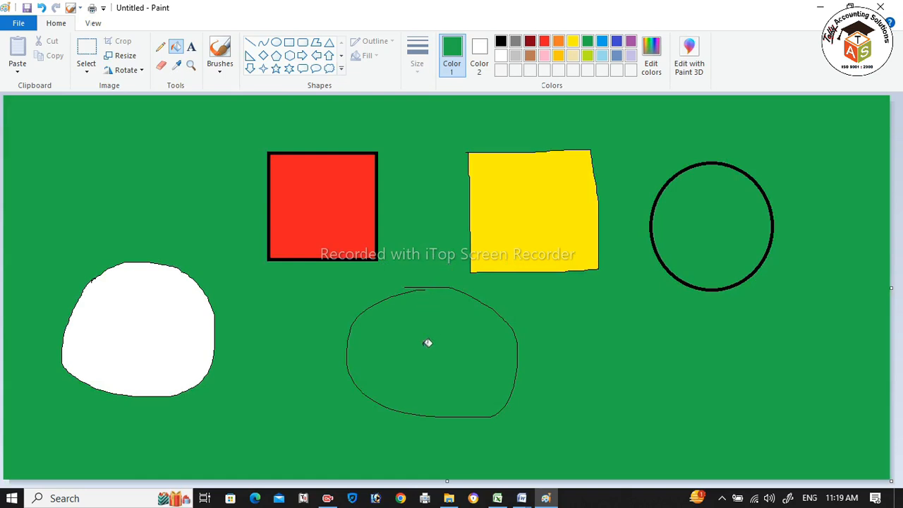
key(ctrl+z)
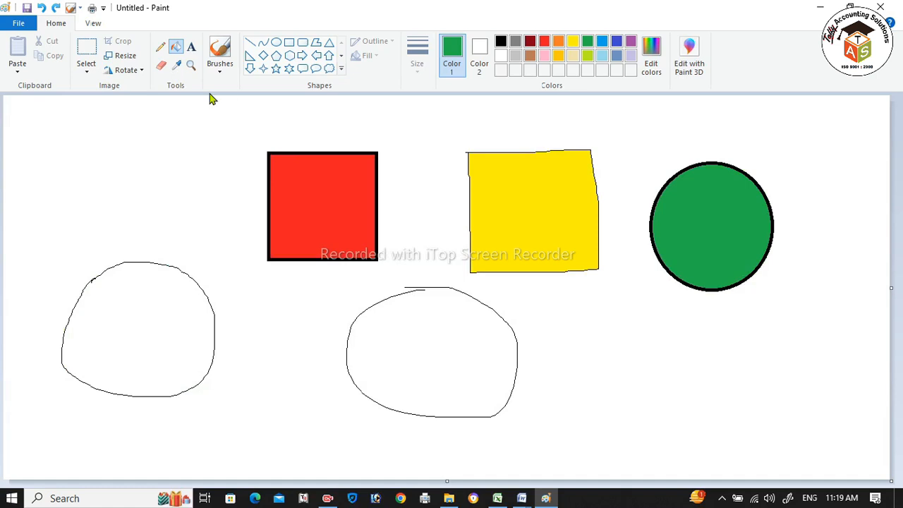
click(160, 47)
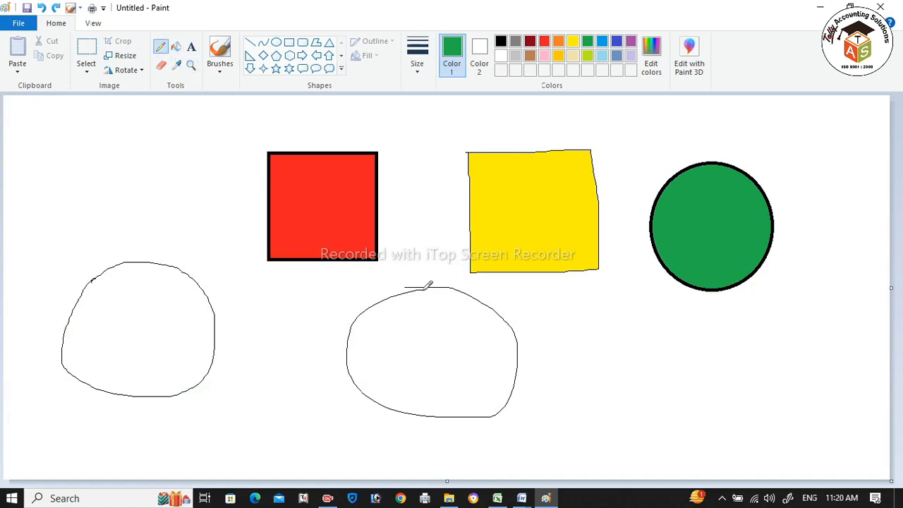
drag(425, 289, 425, 291)
click(176, 47)
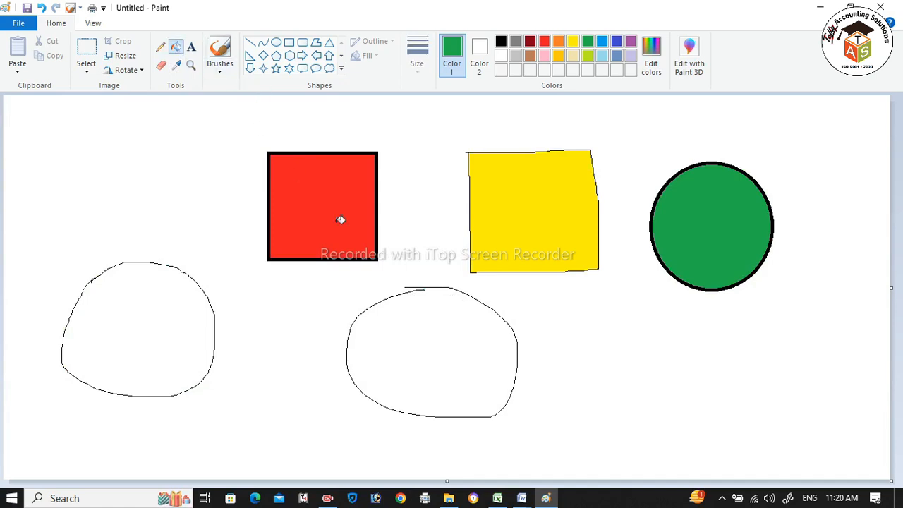
click(447, 340)
key(ctrl+z)
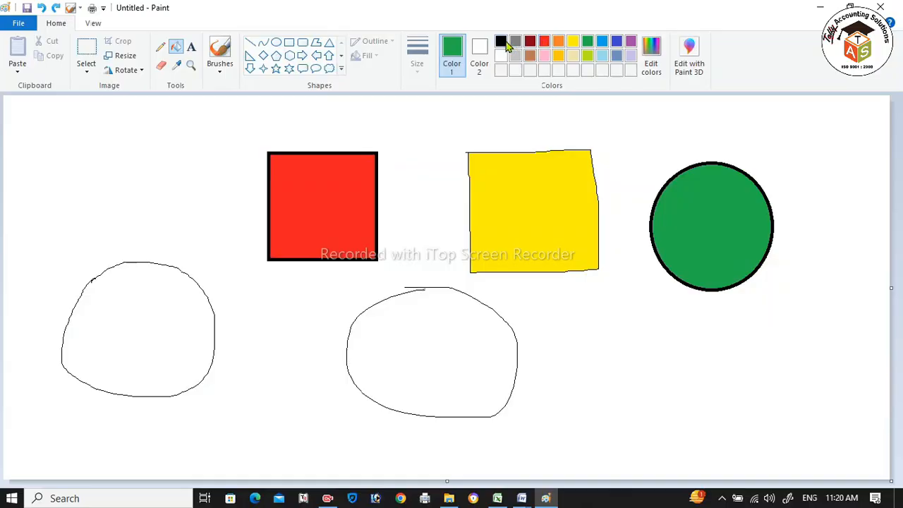
Close the gap in the freehand circle with a black Pencil stroke and fill the circle with black
click(504, 43)
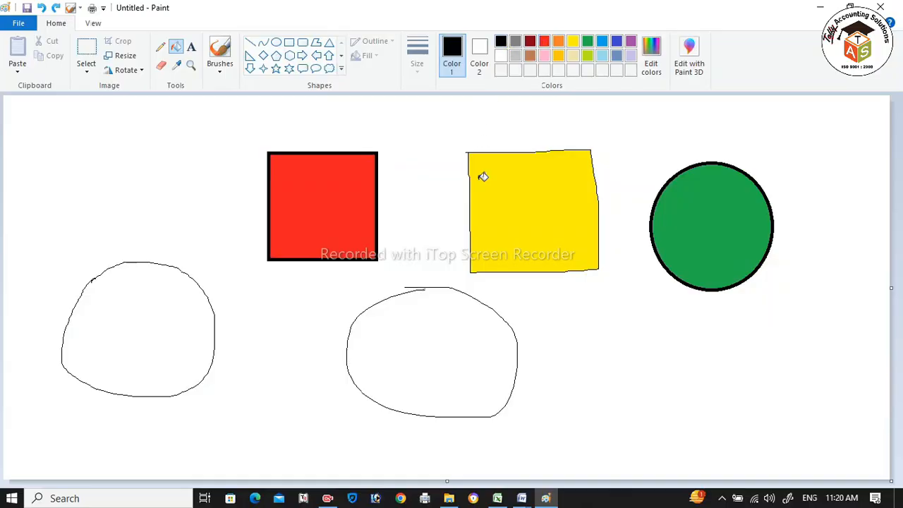
click(161, 47)
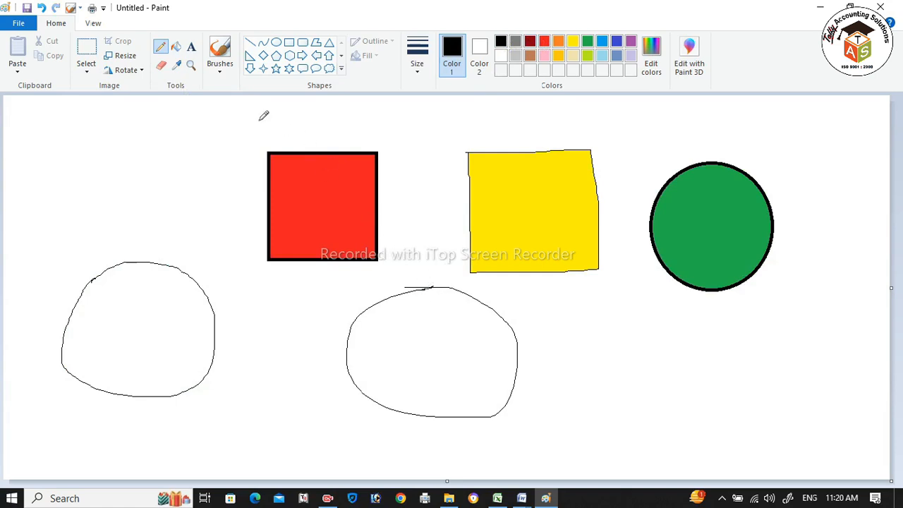
click(175, 46)
click(488, 382)
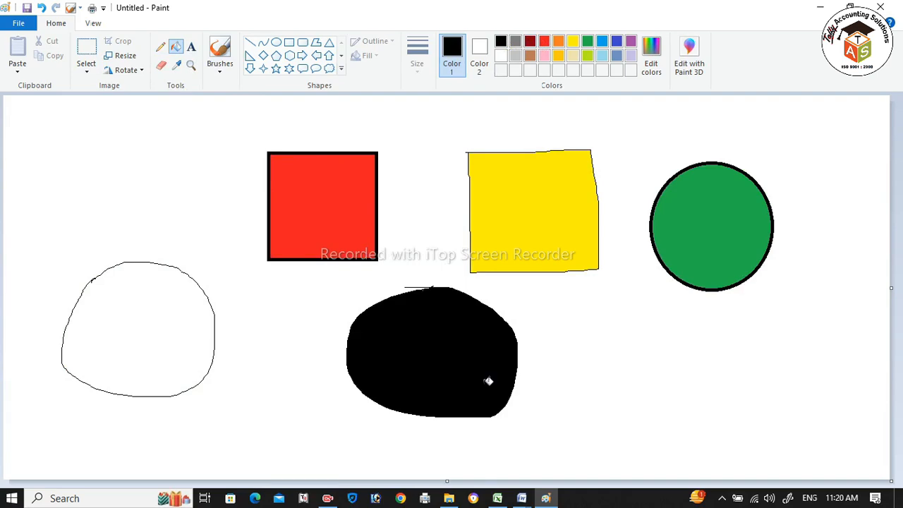
Highlight "Text" in the Word tool list, and delete all the filled shapes from the Paint canvas
key(alt+Tab)
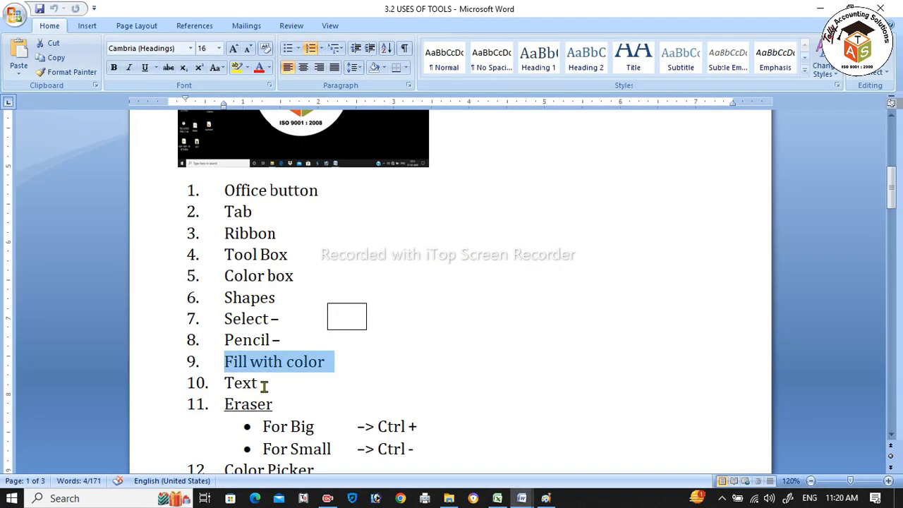
drag(265, 387, 200, 385)
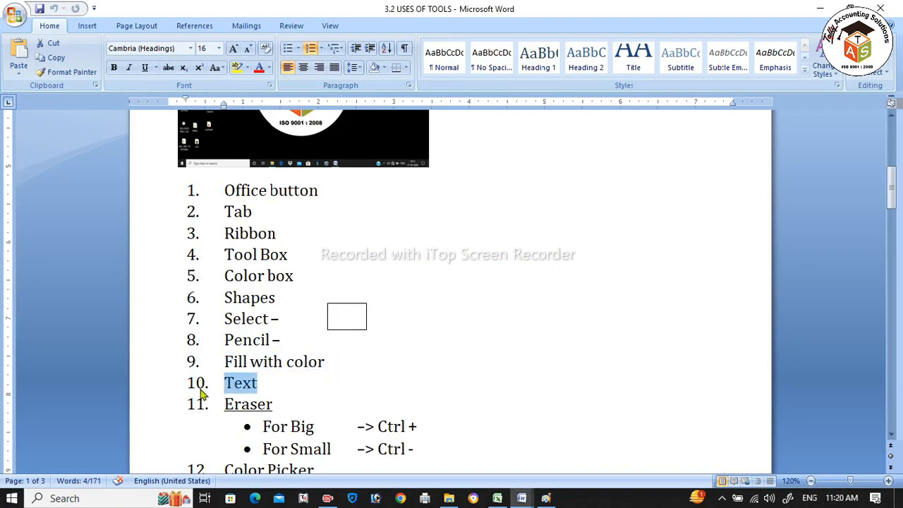
key(alt+Tab)
key(ctrl+a)
key(Delete)
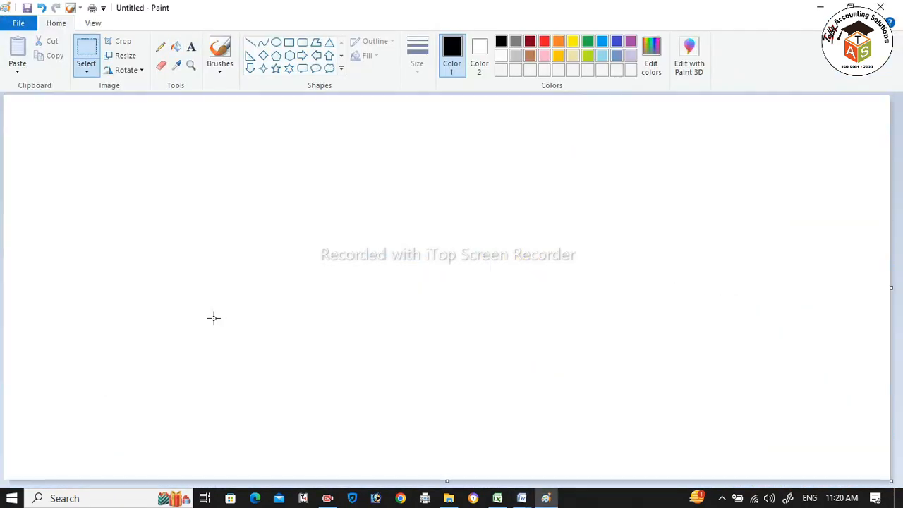
Insert a text box on the empty canvas and enter "TALLY ACCOUNTING SOLUTION"
click(189, 54)
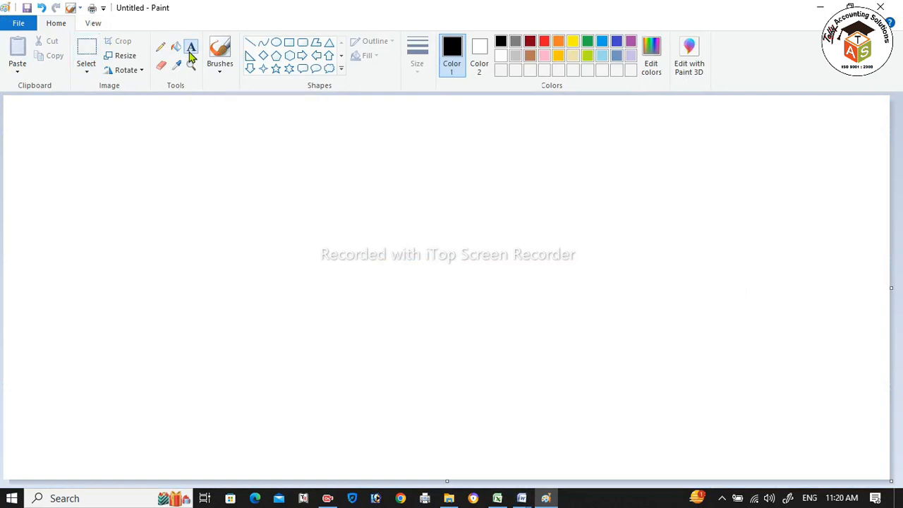
click(174, 193)
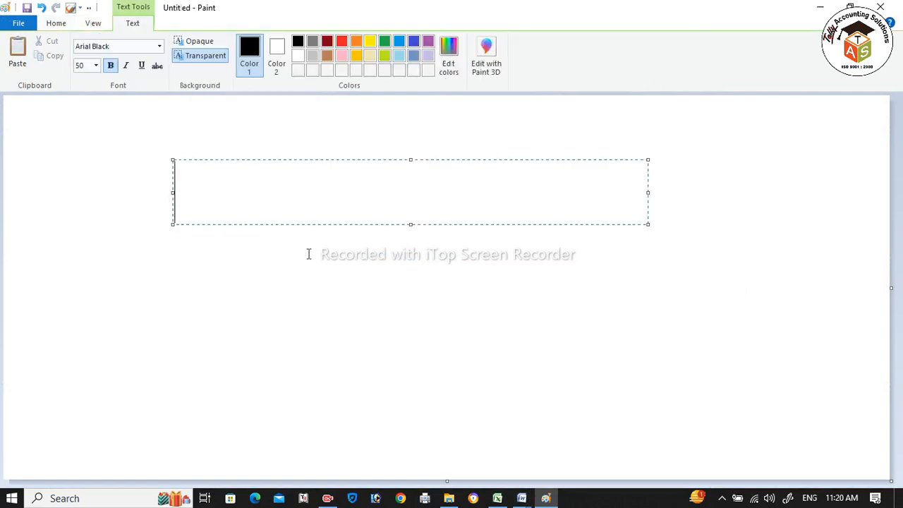
text(TALLY )
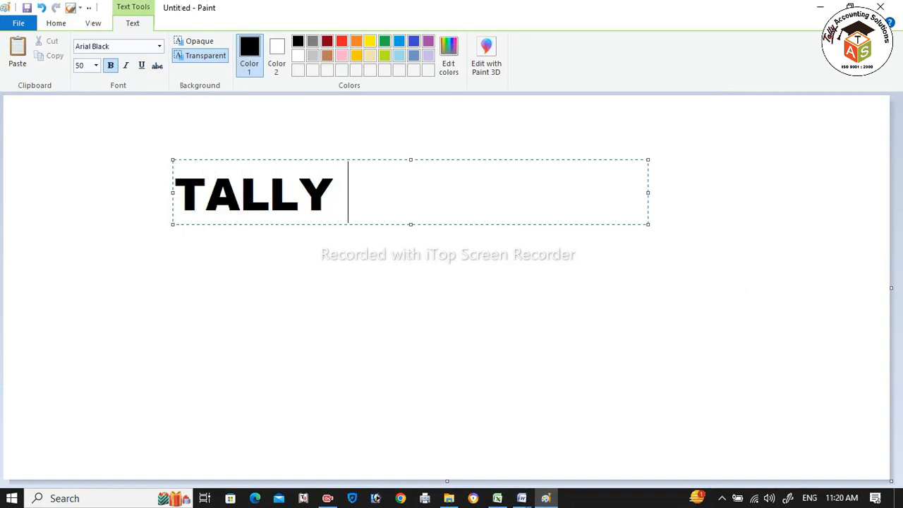
text(ACCOUNTING SO)
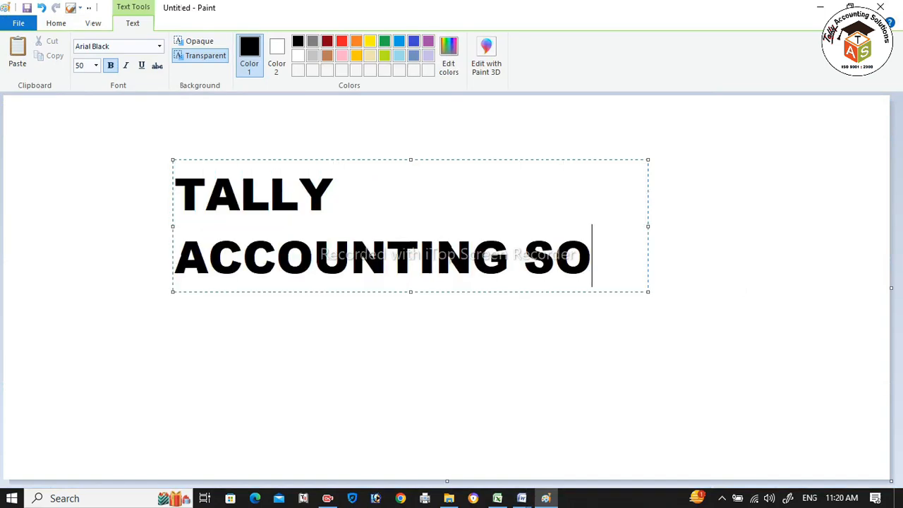
text(LUTION)
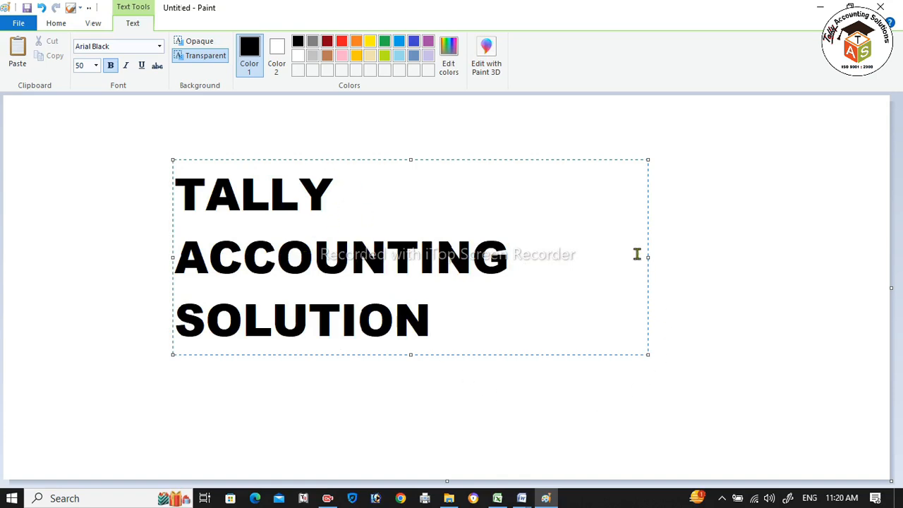
Widen the text box on its right side, narrow it from the left until each word has its own line, and finish the text
drag(649, 253, 838, 242)
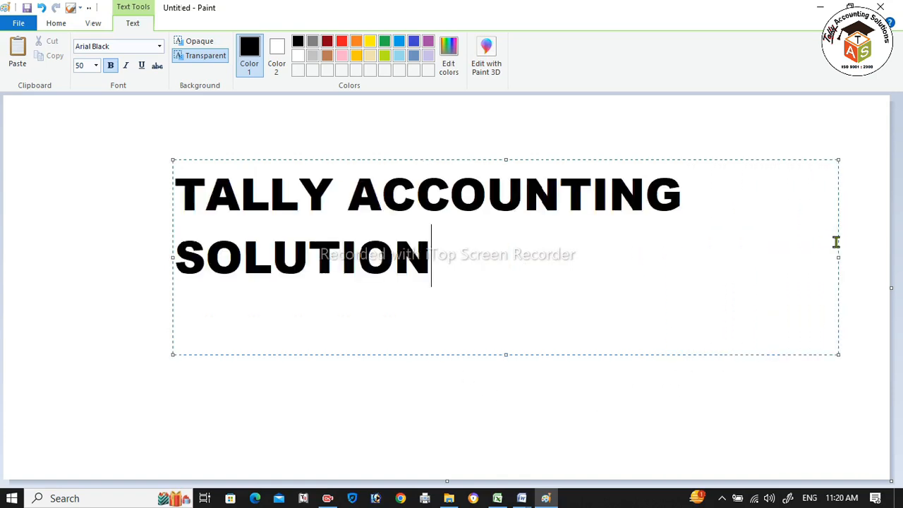
drag(170, 256, 329, 254)
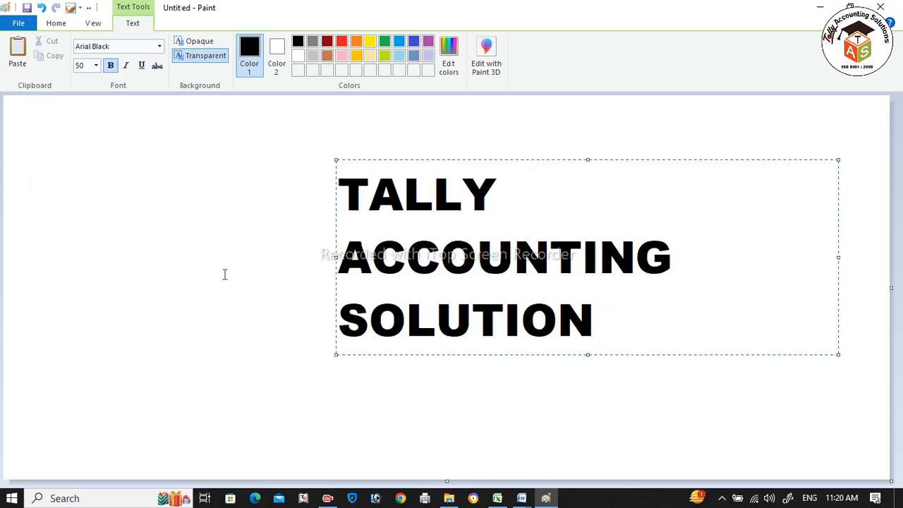
click(145, 325)
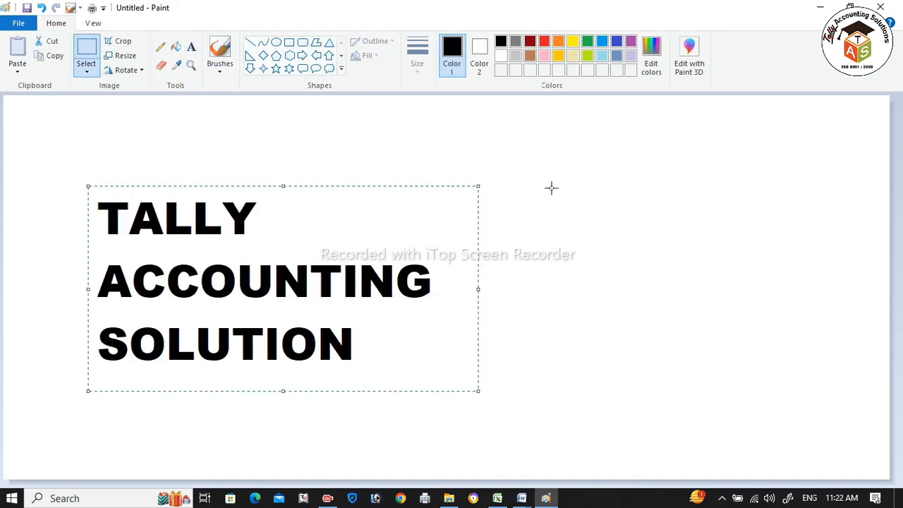
click(550, 187)
drag(93, 173, 508, 405)
click(665, 337)
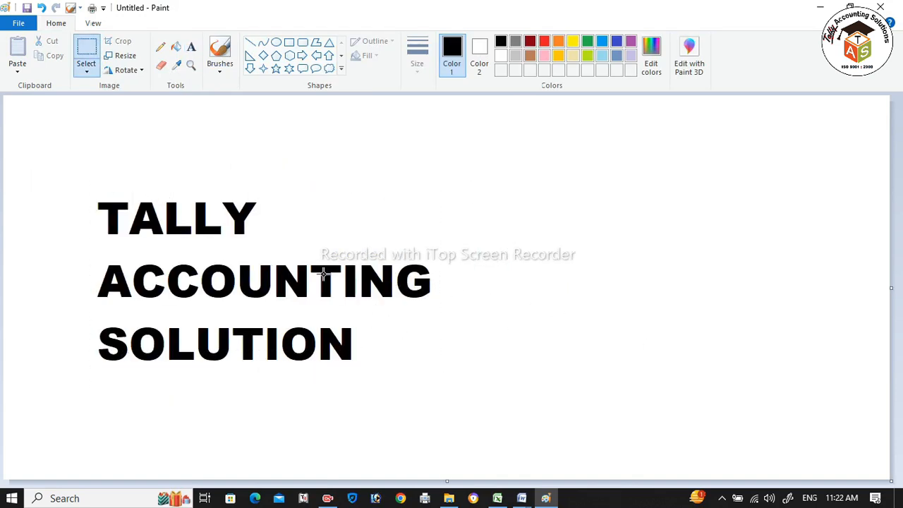
Select the word ACCOUNTING and move it up beside TALLY on the first line
drag(74, 254, 185, 273)
drag(495, 305, 480, 301)
drag(329, 287, 526, 224)
click(288, 257)
drag(453, 244, 630, 244)
drag(487, 218, 466, 219)
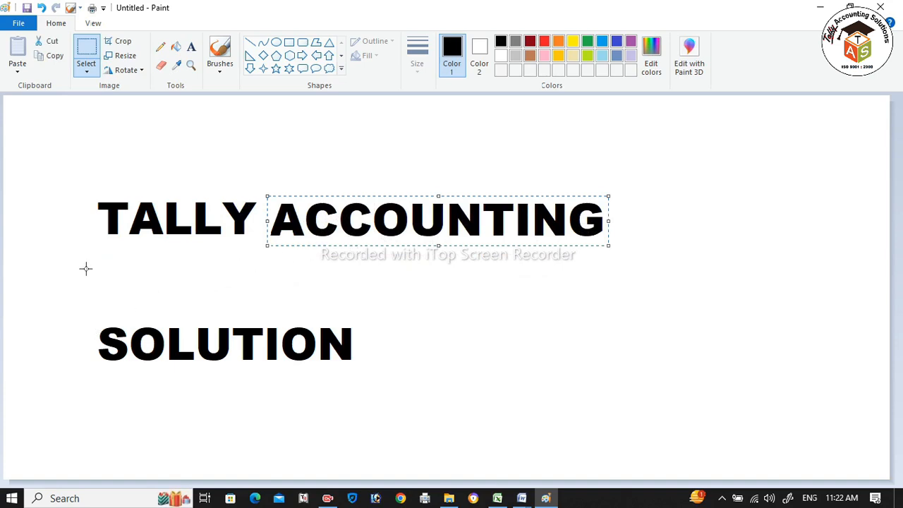
Shift TALLY ACCOUNTING toward the canvas's left edge and move SOLUTION up to the end of the same line
drag(81, 186, 614, 254)
drag(498, 219, 418, 236)
drag(83, 319, 729, 244)
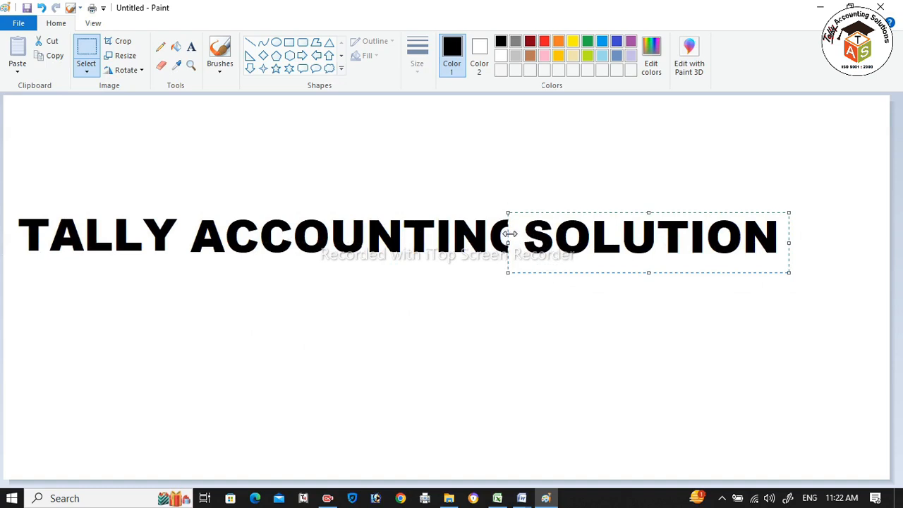
Turn on Transparent selection and nudge SOLUTION right, leaving a space after ACCOUNTING
click(86, 72)
click(103, 190)
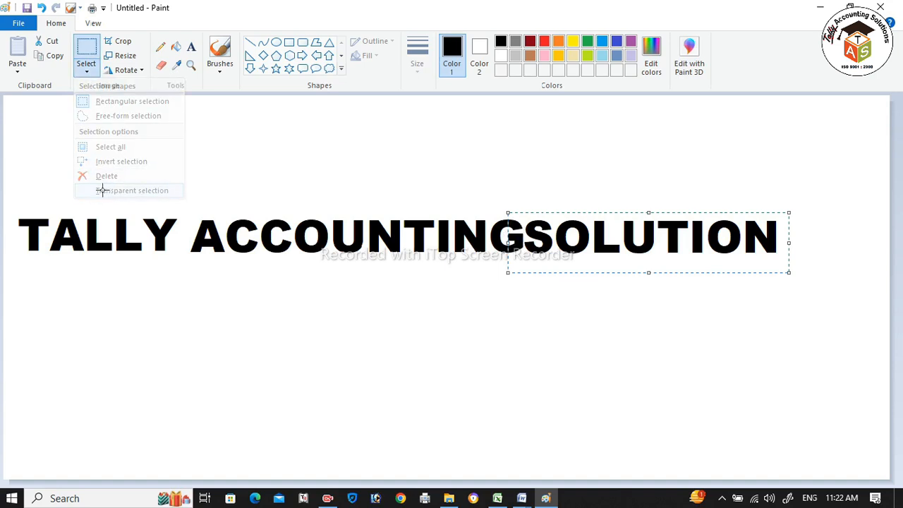
drag(561, 244, 573, 245)
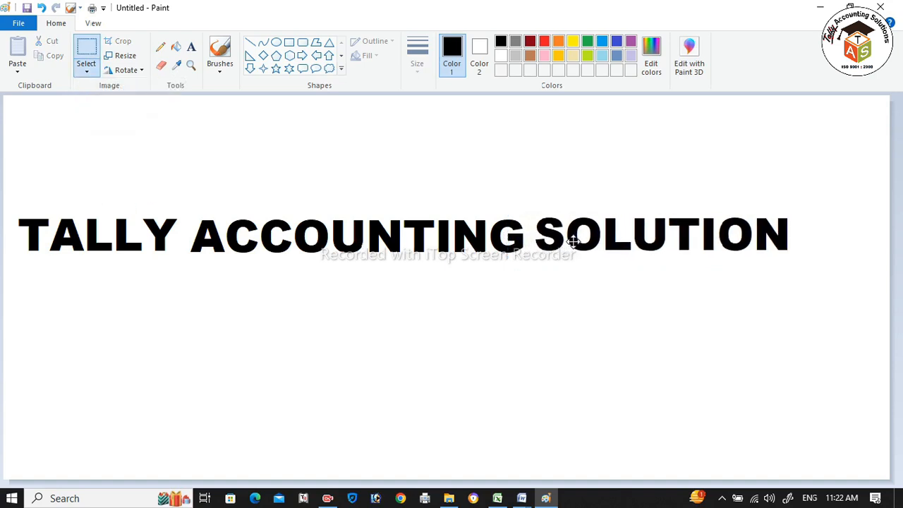
Nudge SOLUTION slightly right, then select the whole TALLY ACCOUNTING SOLUTION line and move it up and right on the canvas
drag(541, 235, 549, 236)
click(196, 288)
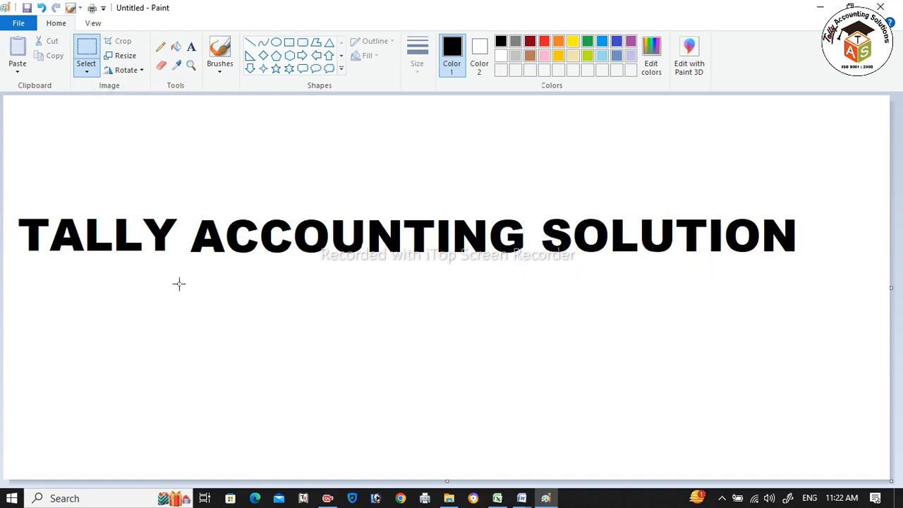
drag(6, 209, 831, 287)
drag(780, 268, 807, 220)
Place a new text box below the TALLY ACCOUNTING SOLUTION line and enter SUBS
click(191, 46)
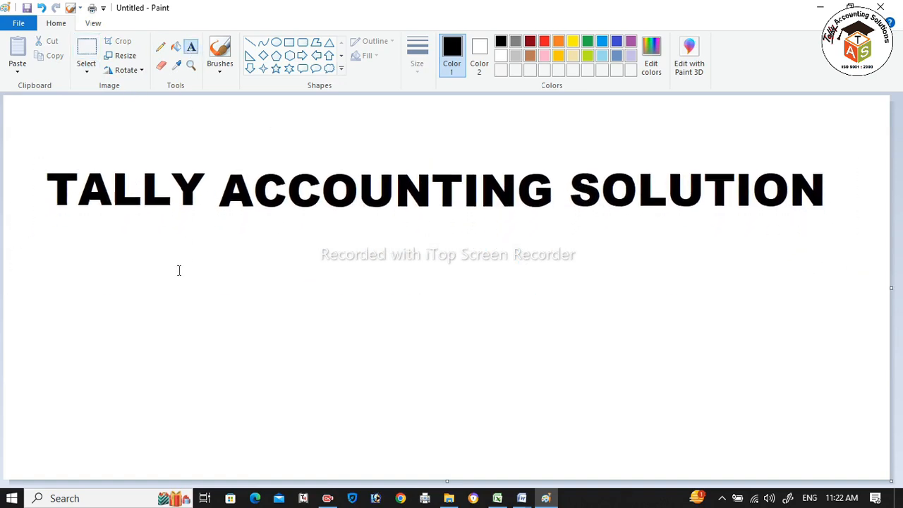
click(174, 302)
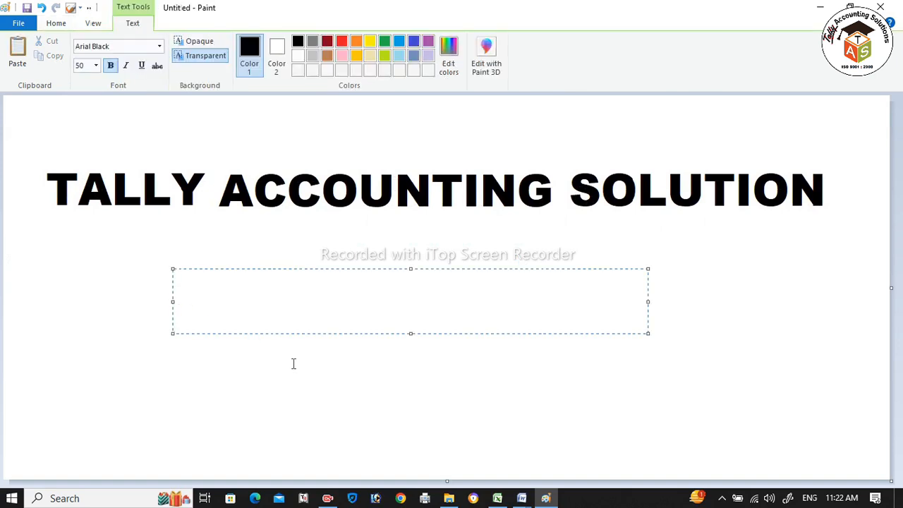
text(SUBS)
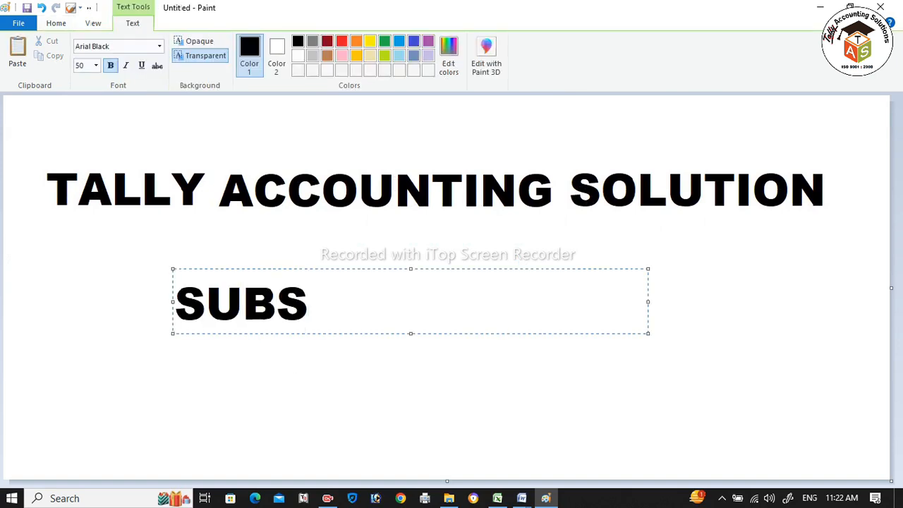
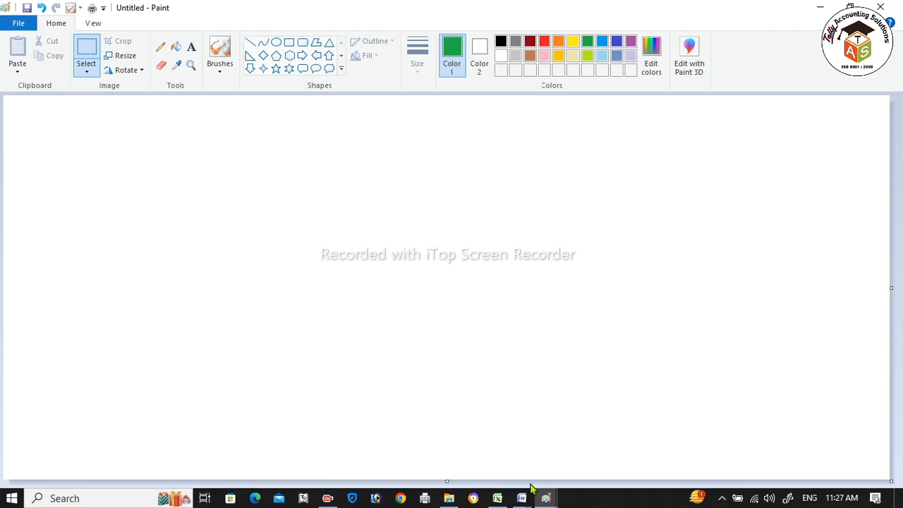
Draw a tall curve down the canvas, recolor it black, bend it into an S shape and move it slightly up
click(263, 44)
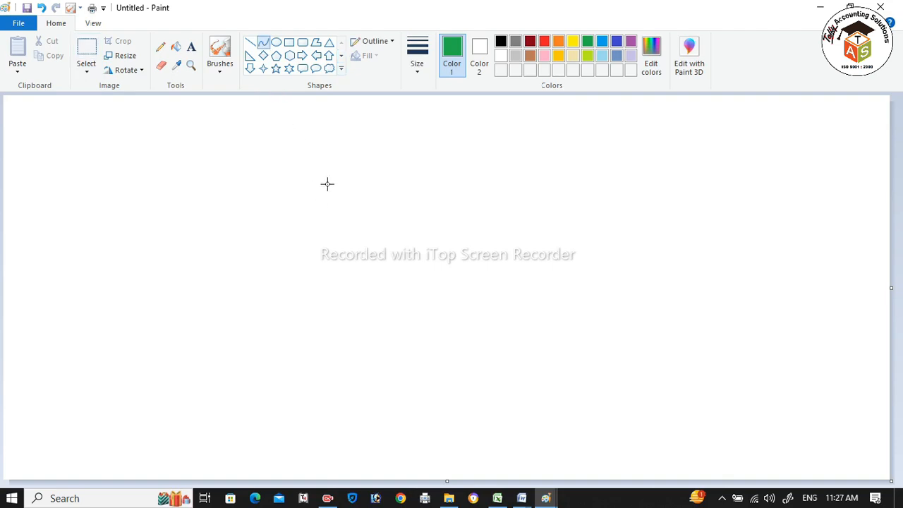
drag(338, 151, 313, 480)
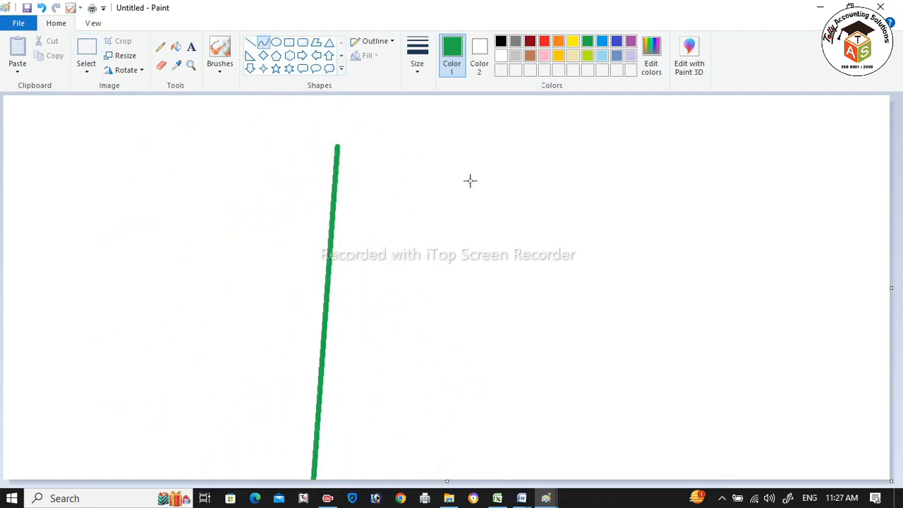
click(501, 42)
drag(327, 243, 163, 149)
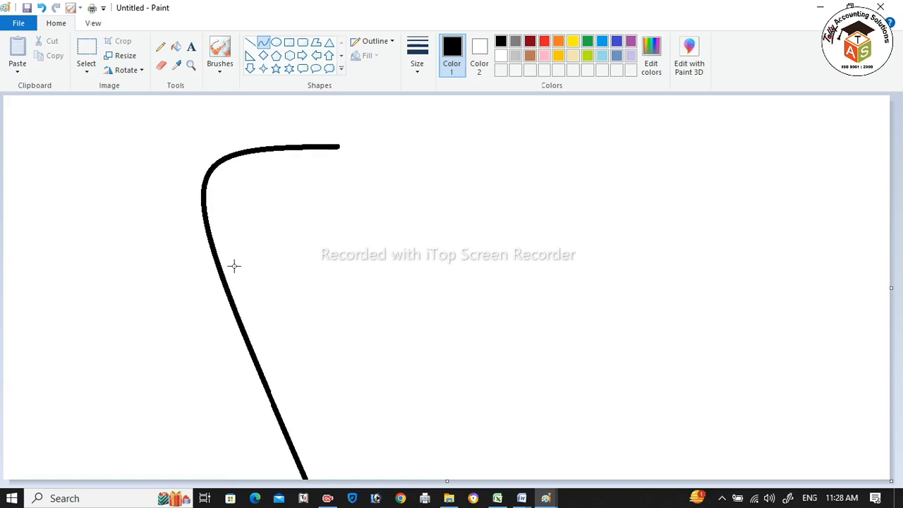
drag(233, 321, 562, 341)
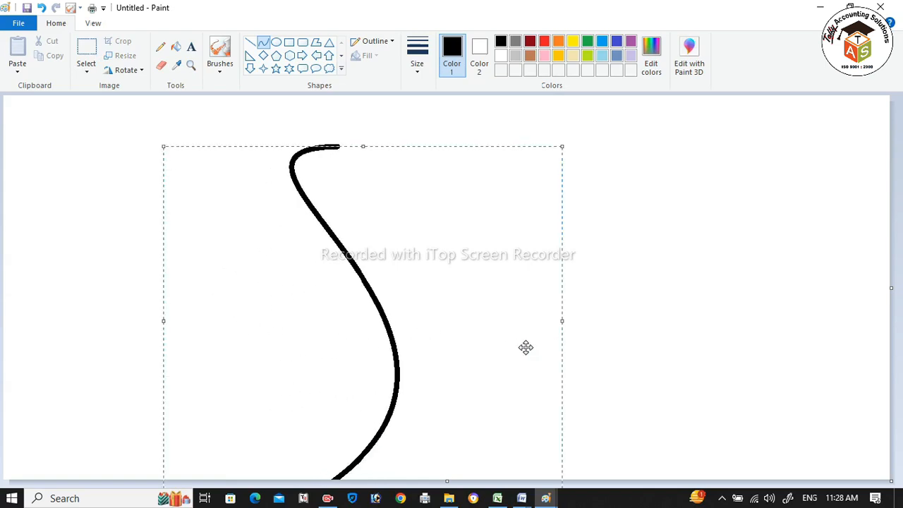
mouse_move(452, 345)
mouse_down()
mouse_move(452, 310)
mouse_move(452, 328)
mouse_up()
click(80, 303)
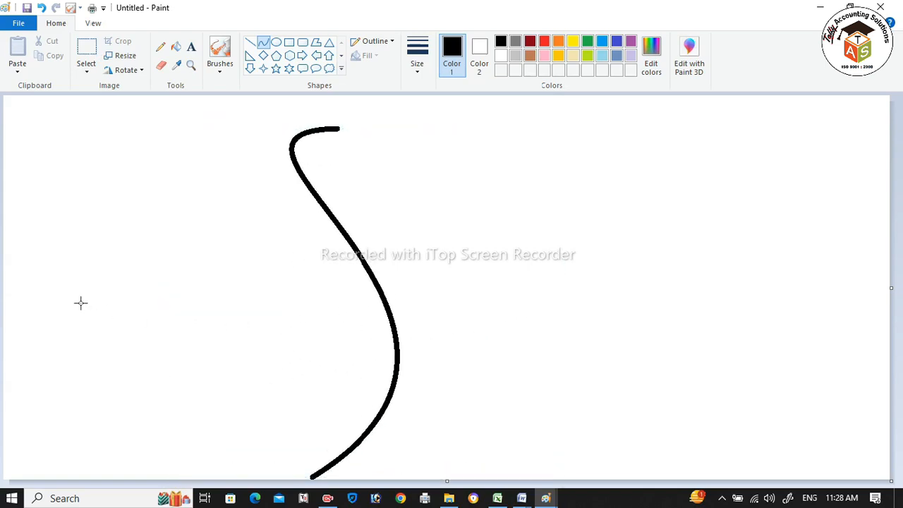
Select the S-shaped curve, place a copy of it beside the original on its right, and deselect
click(86, 48)
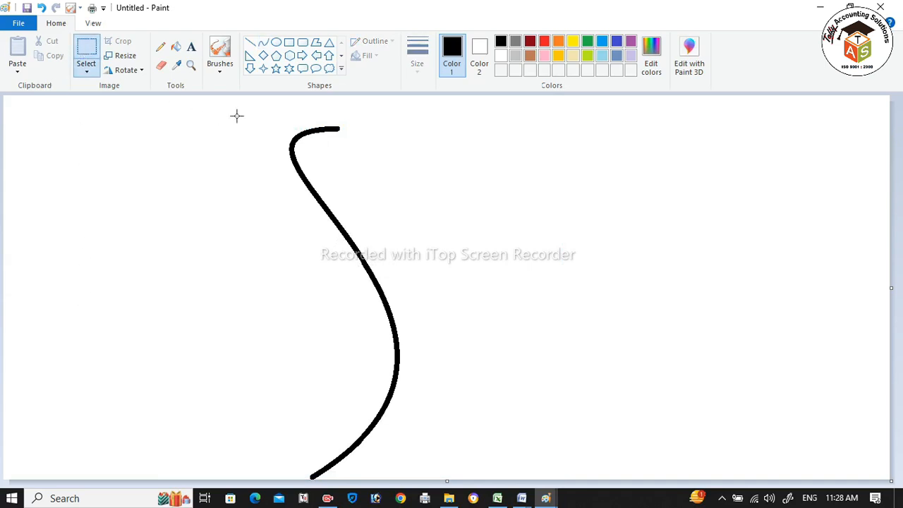
drag(411, 500, 411, 499)
drag(372, 393, 473, 391)
click(633, 388)
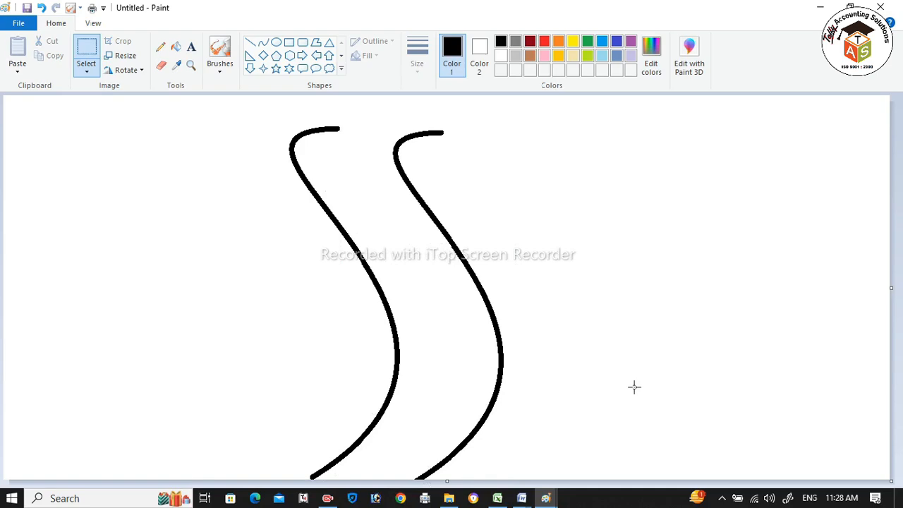
Switch to the Word notes, review the tool list and highlight the heading How to save your file to read its instruction
key(alt+Tab)
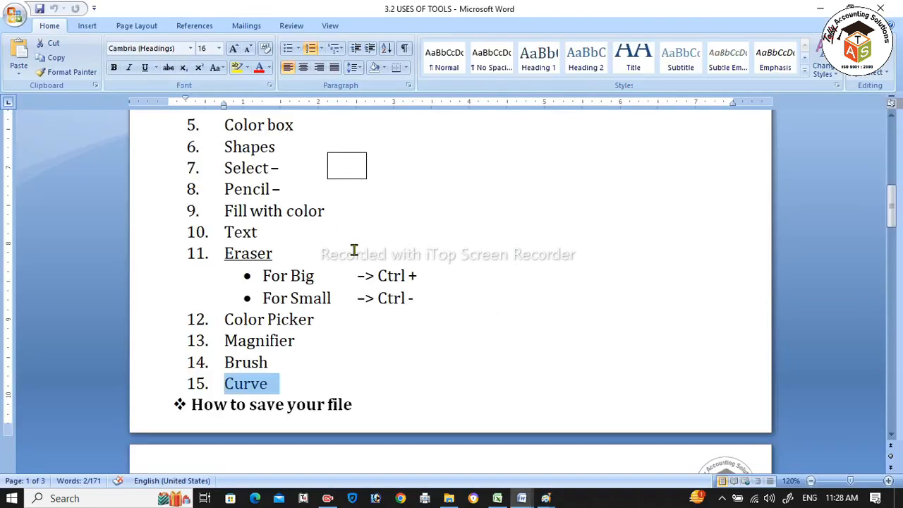
scroll(325, 304, up, 2)
scroll(310, 264, down, 3)
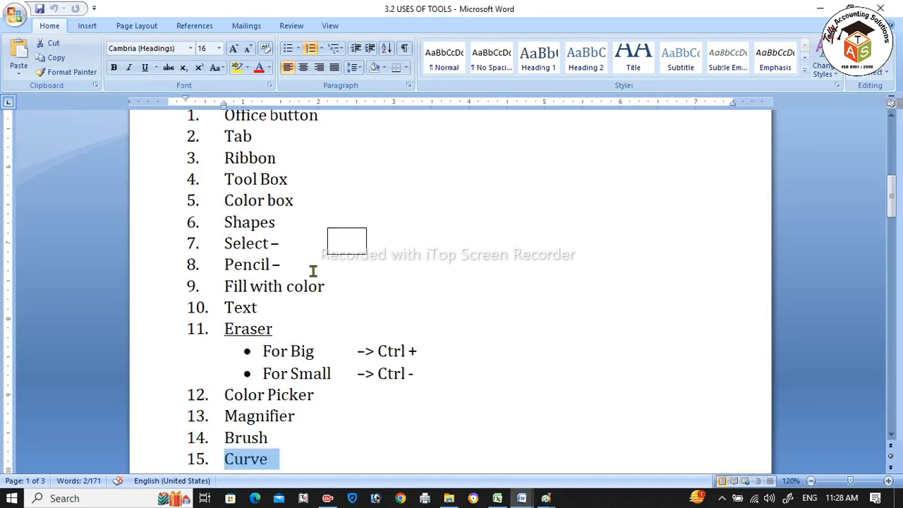
scroll(308, 283, down, 6)
scroll(302, 304, up, 2)
scroll(303, 301, up, 2)
drag(361, 254, 176, 256)
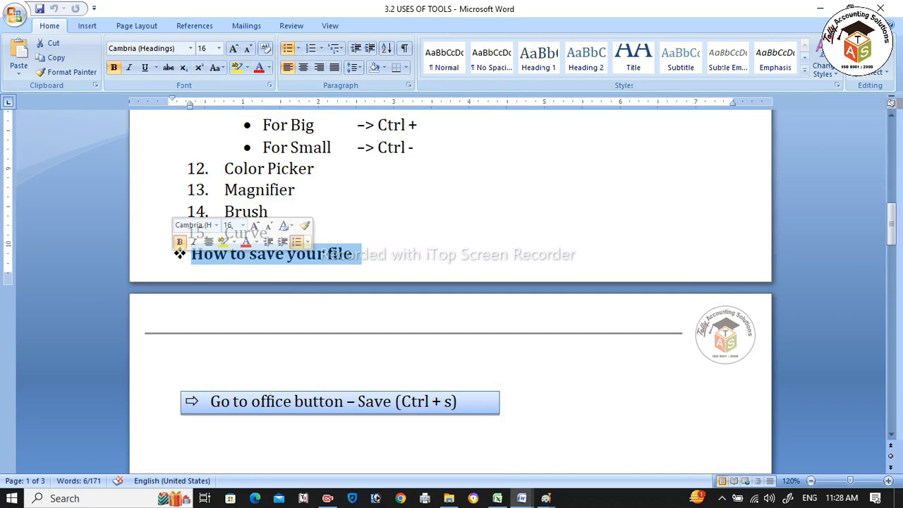
scroll(290, 300, down, 3)
Switch to Paint, start saving the drawing, browse project work (E:) through 02 2023-24 and 03 MDT1011 to an MS PAINT folder, and cancel
key(alt+Tab)
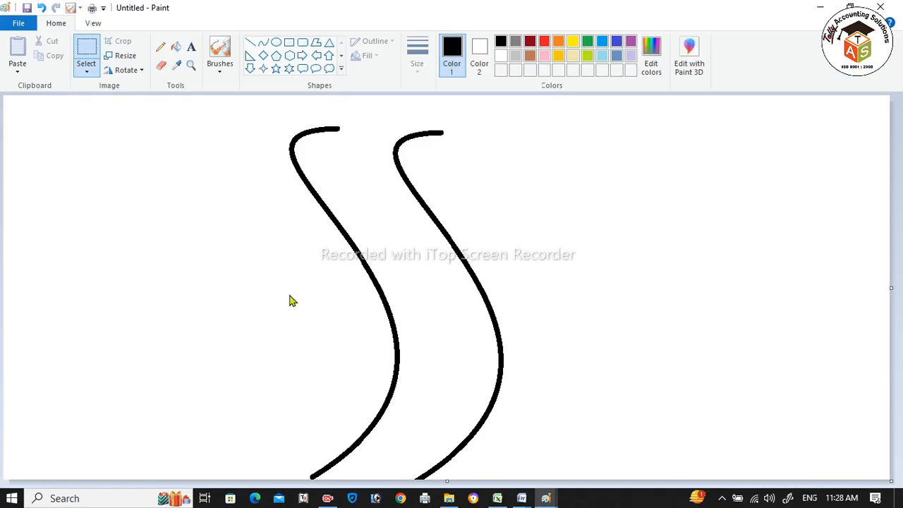
key(ctrl+s)
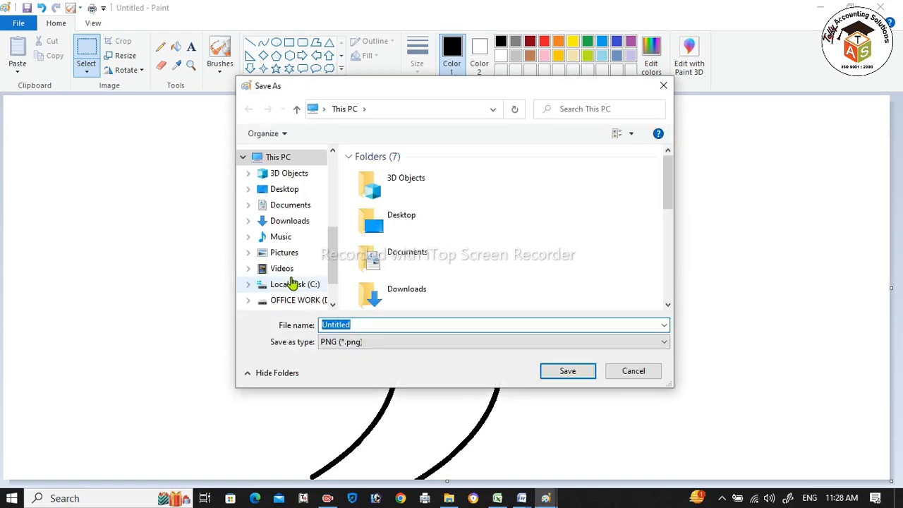
scroll(283, 211, down, 2)
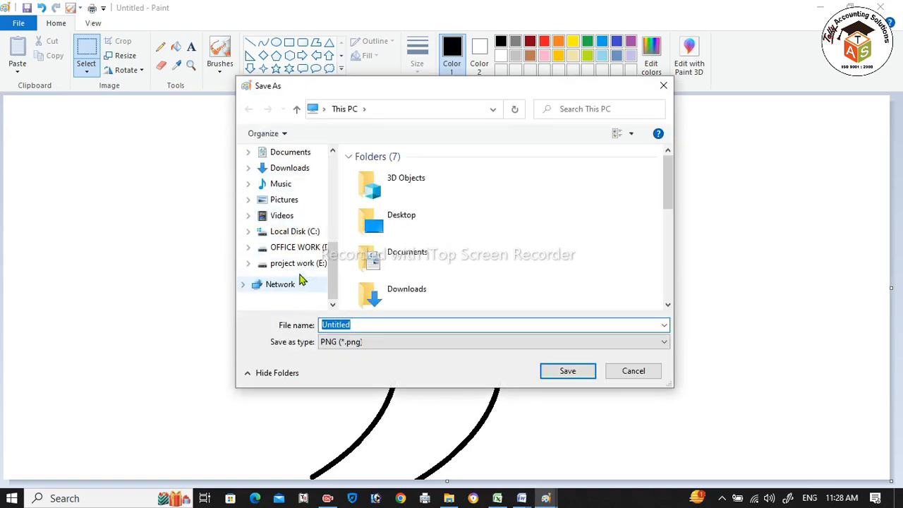
click(305, 269)
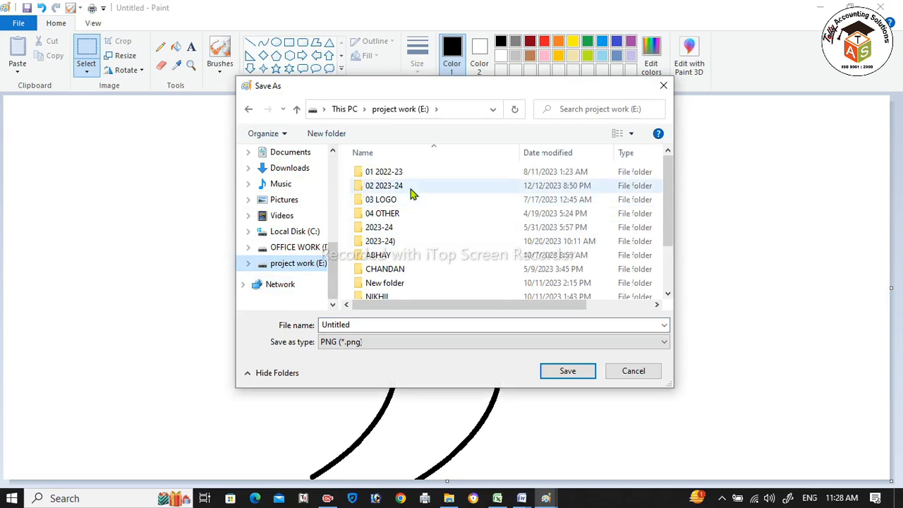
double_click(404, 185)
double_click(408, 201)
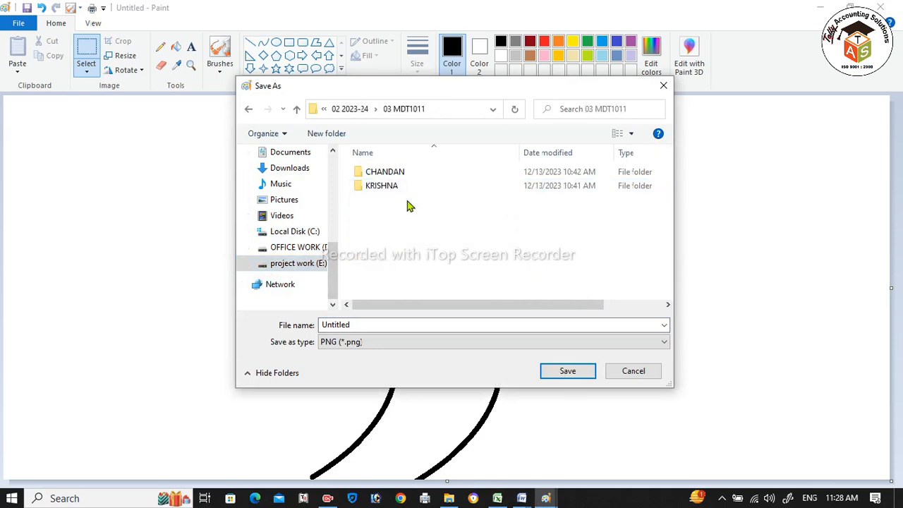
click(404, 172)
double_click(404, 172)
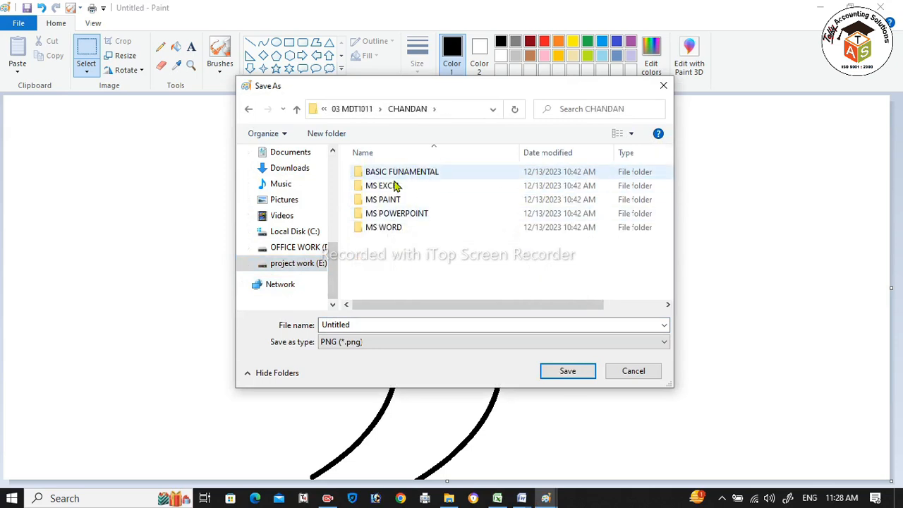
double_click(384, 202)
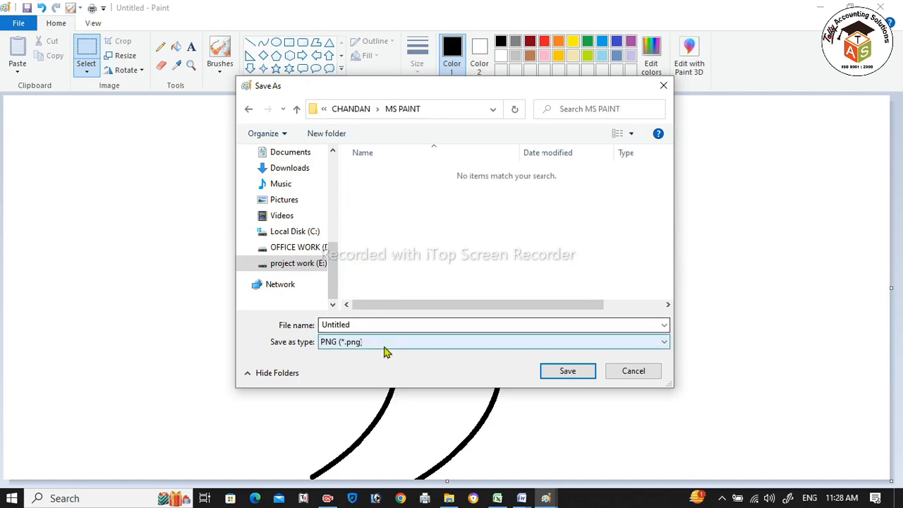
key(Escape)
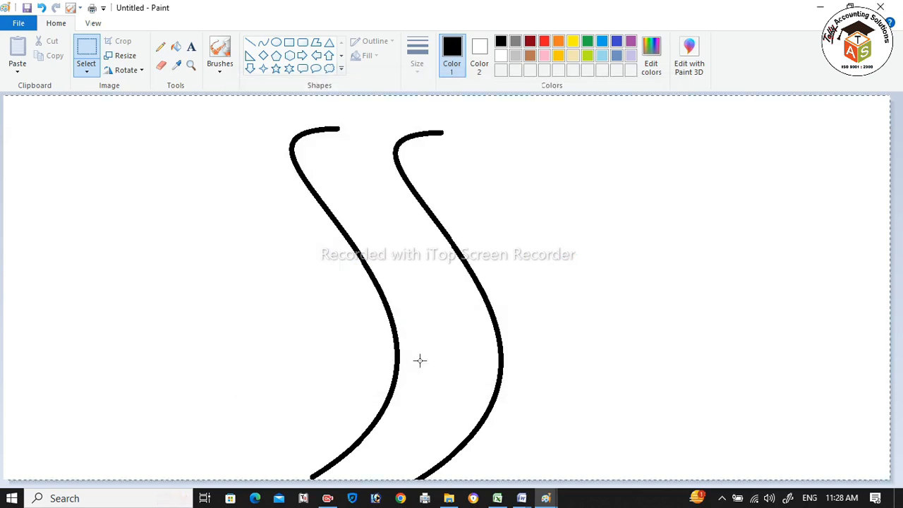
Clear everything from the canvas and check the PROJECT WORK list in the Word notes
key(ctrl+a)
key(Delete)
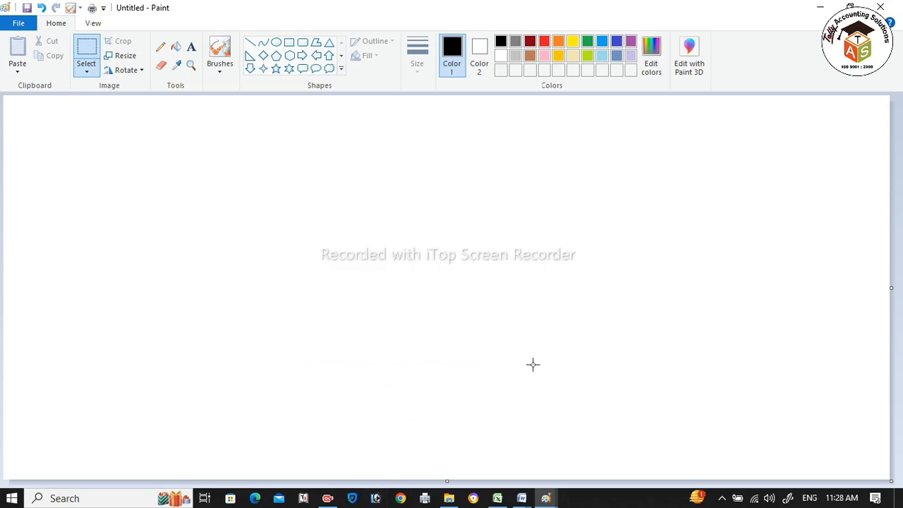
key(alt+Tab)
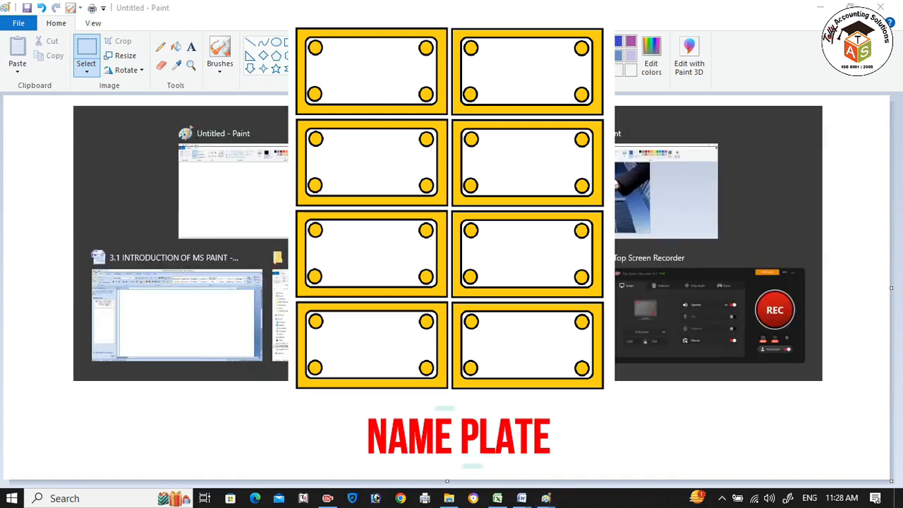
scroll(523, 368, down, 15)
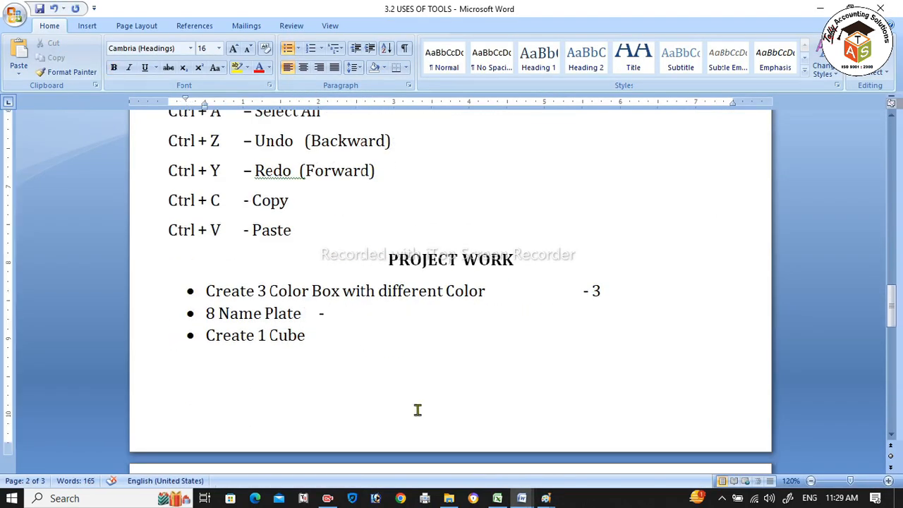
Switch to Paint and draw a black square with the second-thickest outline, shifting it down and left and shrinking it from its lower-right corner
key(alt+Tab)
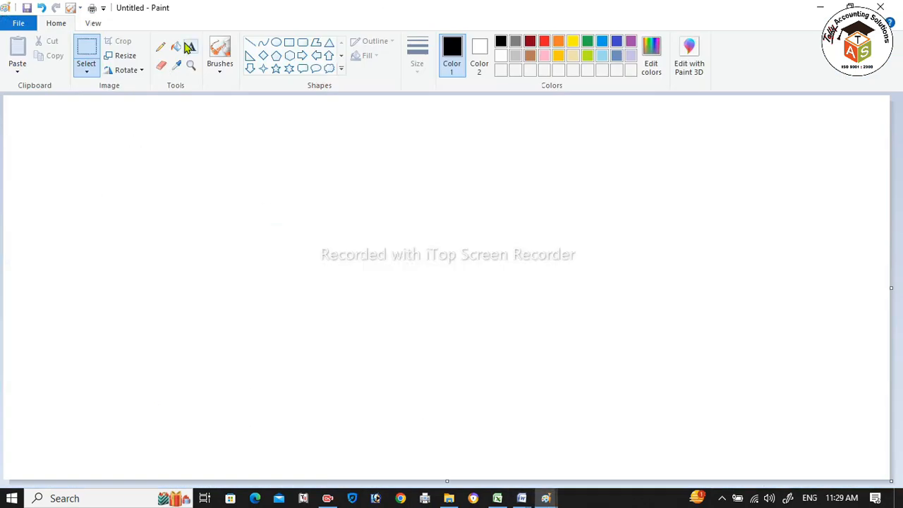
click(290, 42)
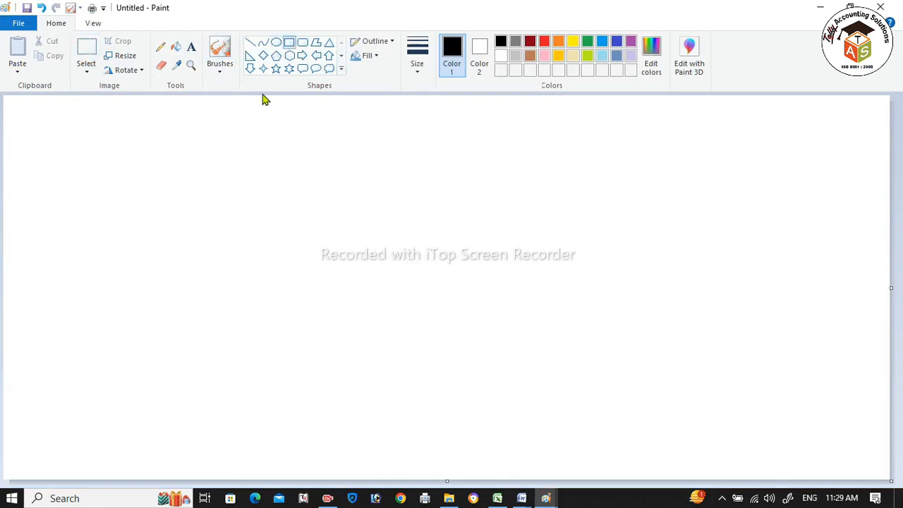
drag(96, 150, 301, 340)
click(422, 71)
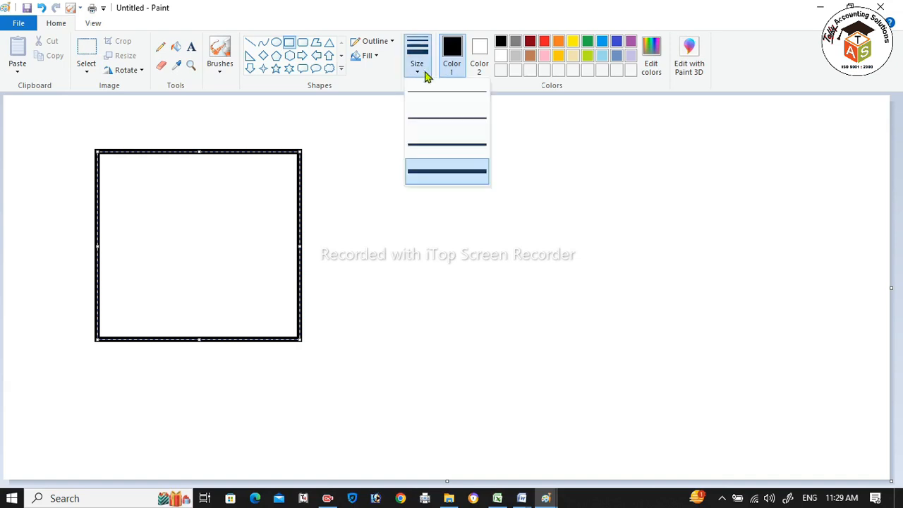
click(418, 149)
drag(172, 210, 139, 246)
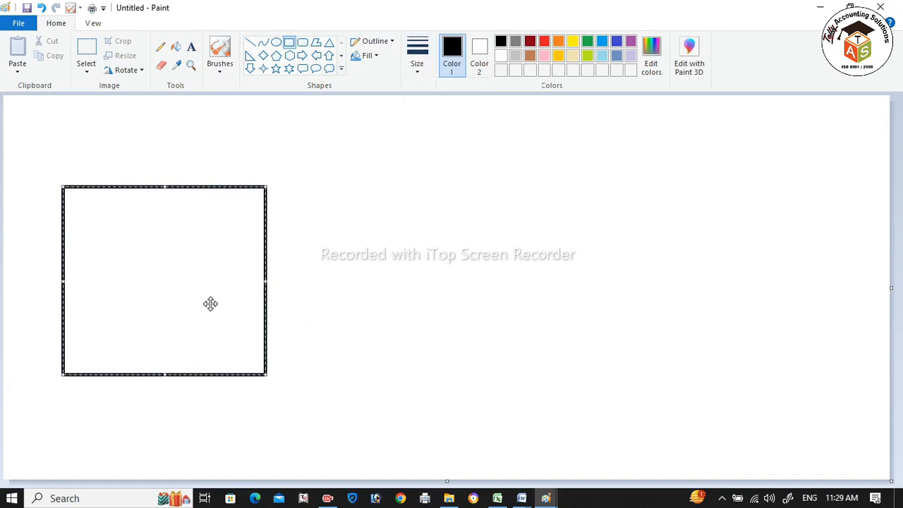
drag(272, 380, 235, 356)
click(306, 261)
Draw a second, overlapping square offset down and right, and join the two upper corners of both squares with diagonal lines
mouse_move(143, 269)
mouse_down()
mouse_move(246, 383)
mouse_move(302, 433)
mouse_move(312, 427)
mouse_up()
click(250, 43)
drag(64, 187, 142, 266)
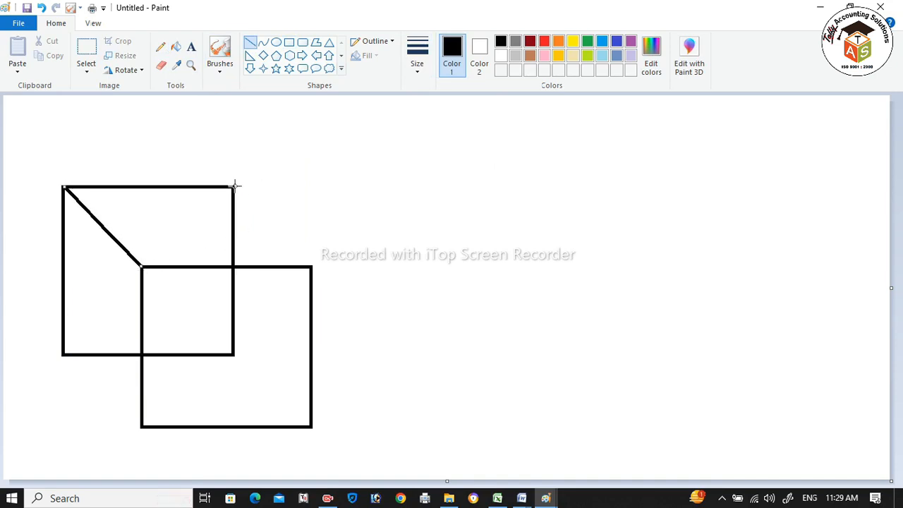
drag(233, 187, 312, 267)
Switch to the Word notes and go through the Some Shortcut Key list, highlighting the Select All, Undo, Redo, Copy and Paste entries
key(alt+Tab)
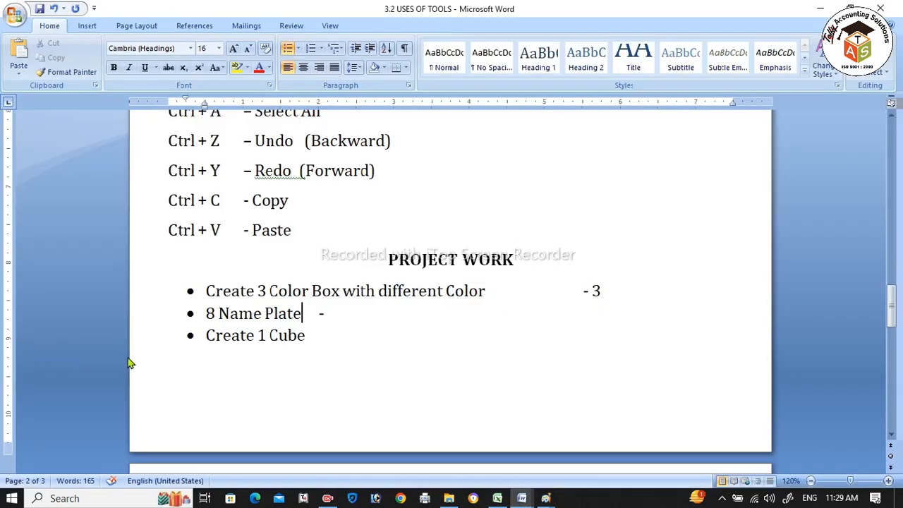
scroll(173, 343, up, 1)
drag(172, 221, 315, 226)
drag(168, 254, 410, 258)
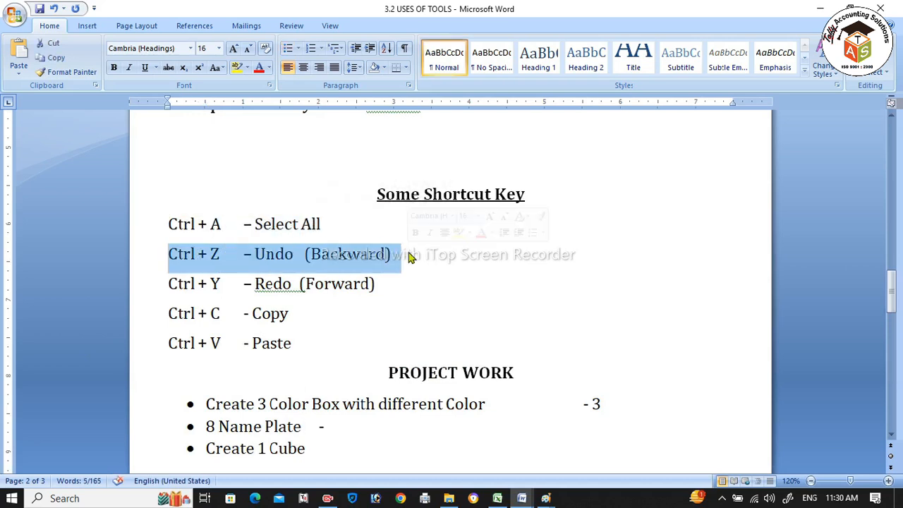
drag(175, 282, 363, 285)
drag(177, 313, 280, 311)
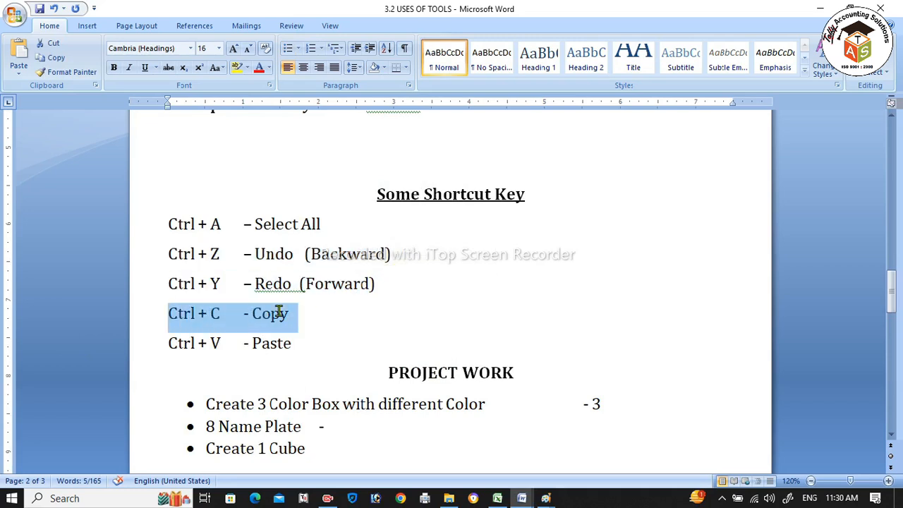
drag(170, 343, 264, 340)
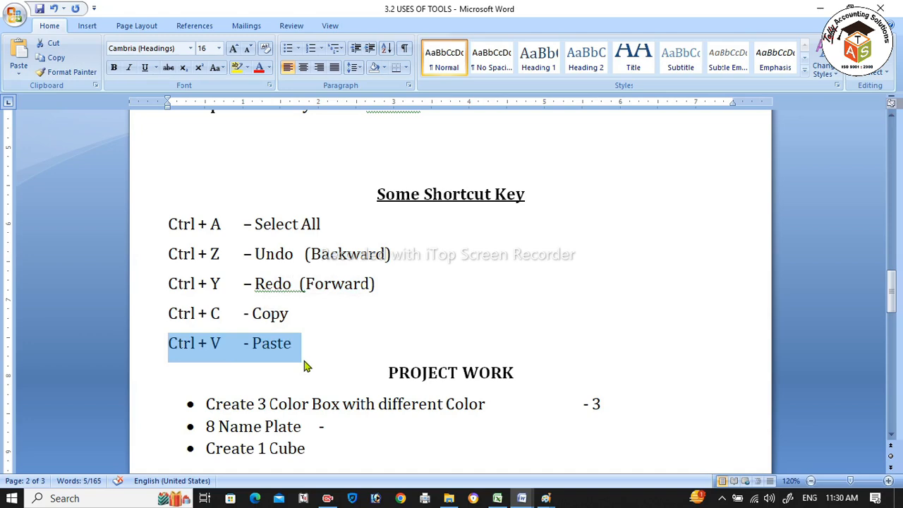
Switch to Paint and join the lower-left corners of both squares with a diagonal line
key(alt+Tab)
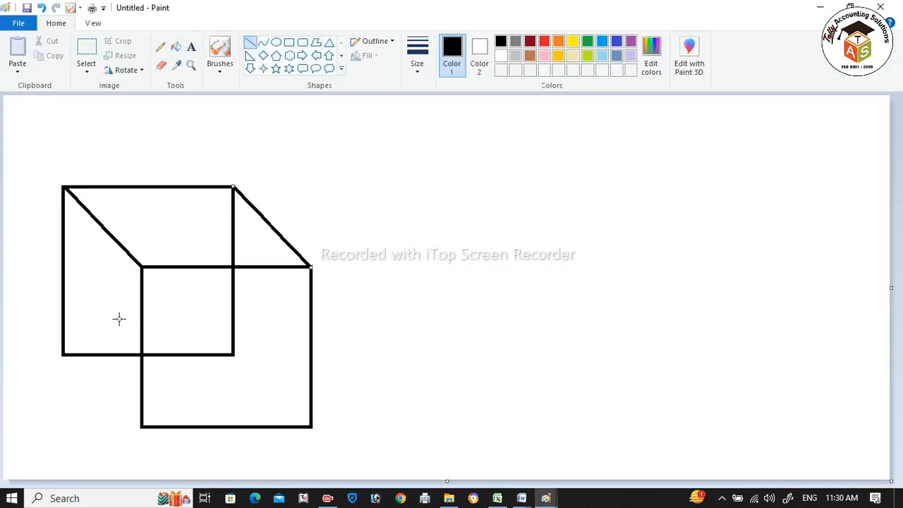
drag(63, 354, 142, 426)
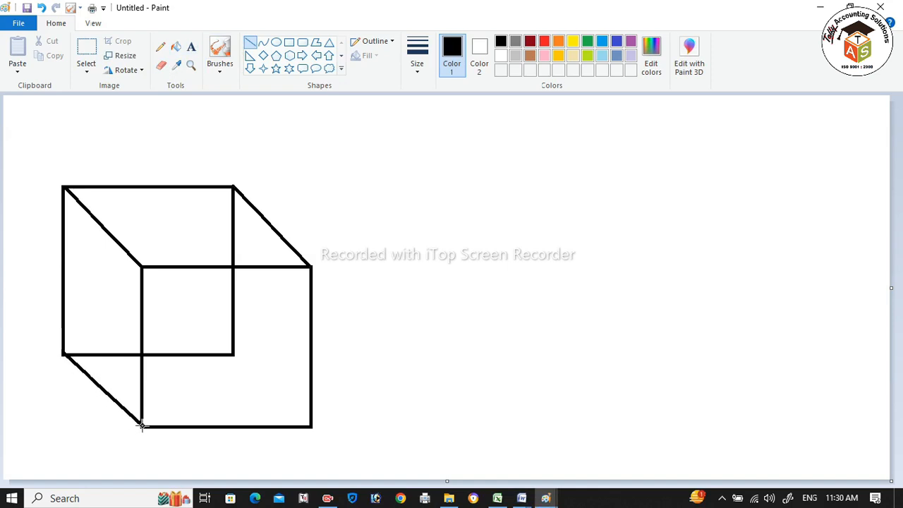
Magnify the cube drawing and examine the line joints at its corners for gaps
click(190, 65)
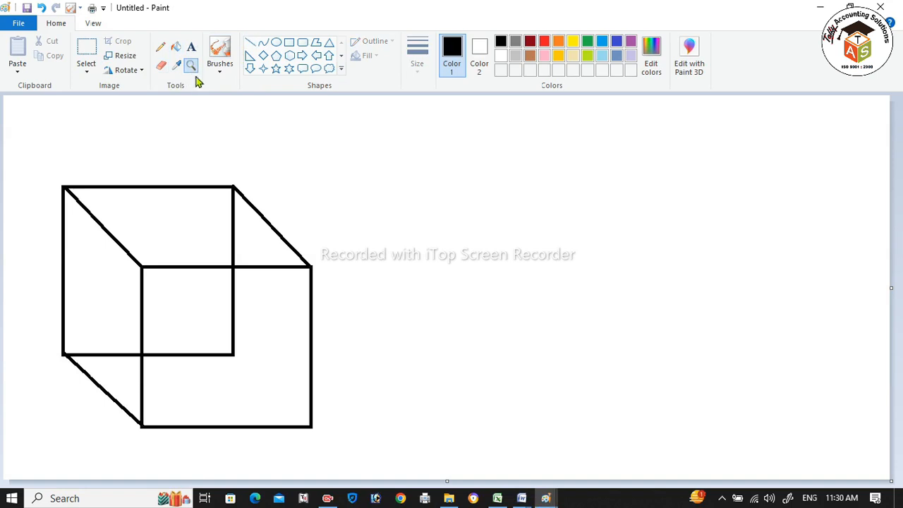
click(244, 191)
click(474, 294)
click(218, 226)
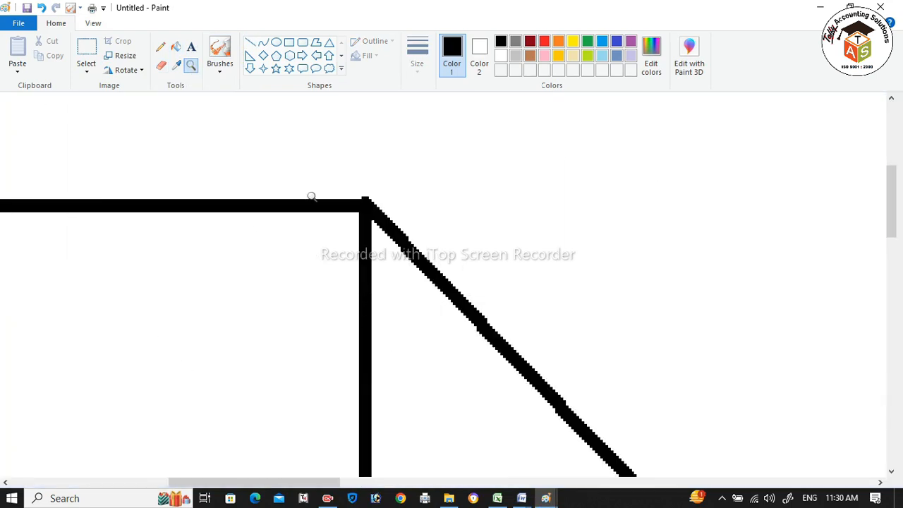
click(311, 195)
click(160, 65)
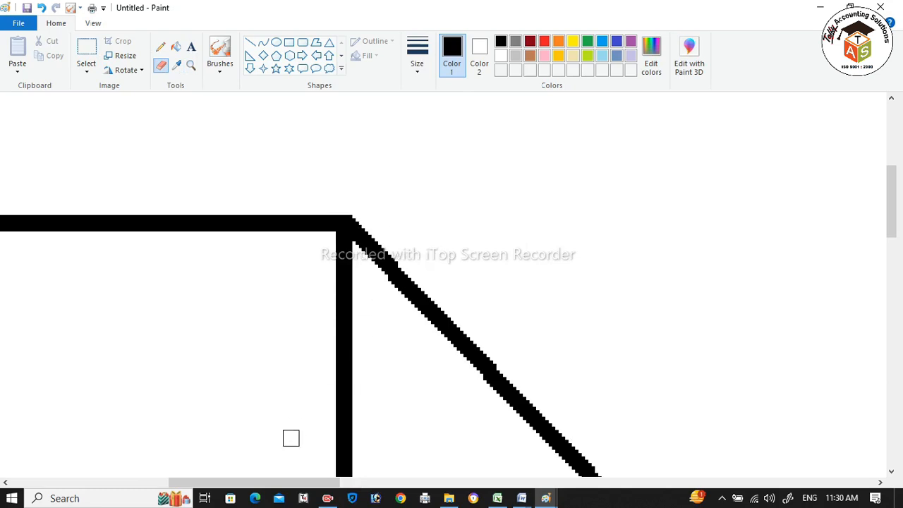
drag(289, 483, 150, 473)
scroll(274, 256, down, 10)
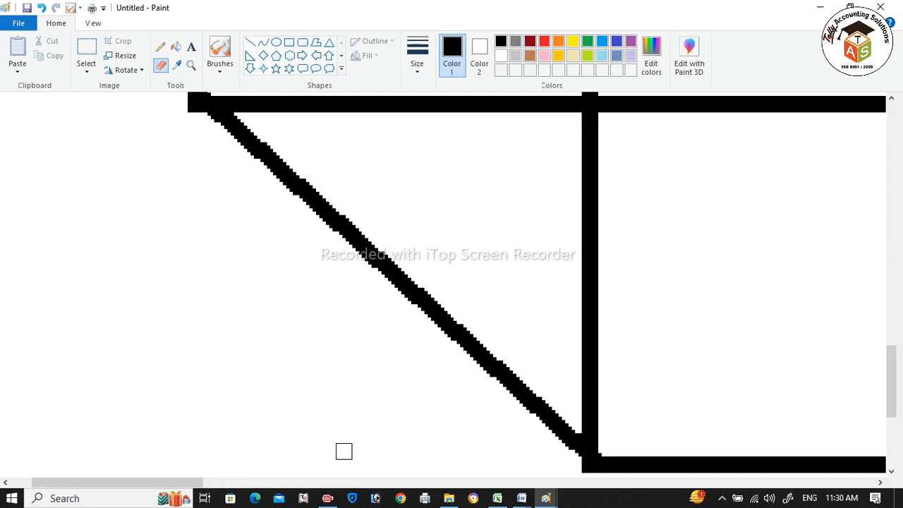
drag(185, 483, 356, 485)
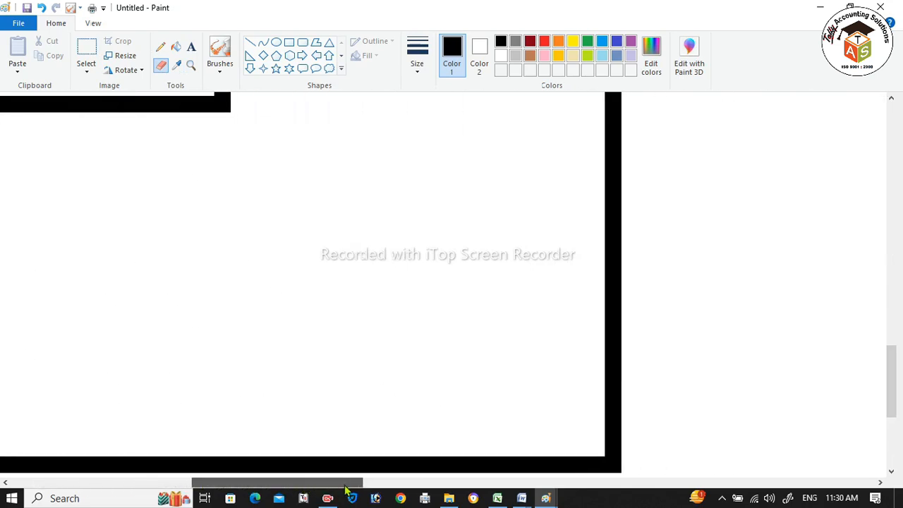
scroll(409, 304, up, 9)
scroll(409, 303, down, 5)
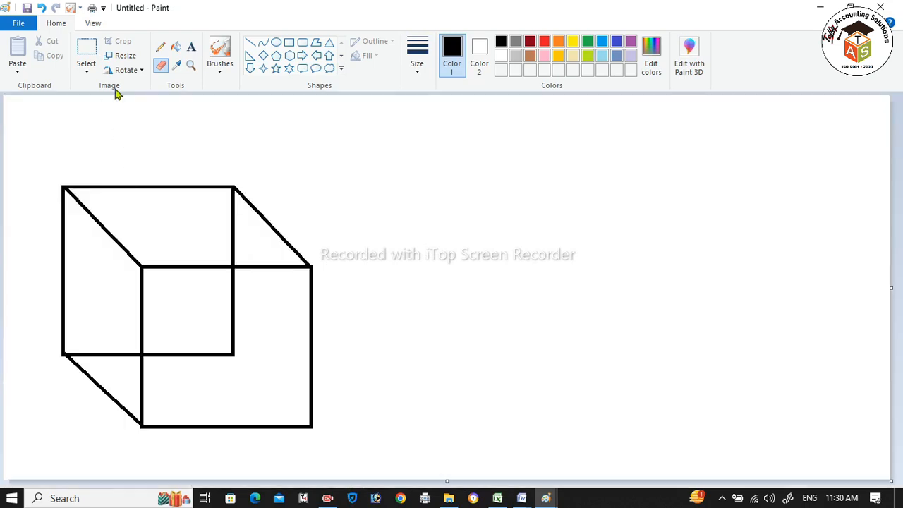
Move the cube toward the canvas's left edge and place two copies of it in a row to its right
click(86, 53)
drag(43, 161, 322, 439)
drag(230, 335, 185, 323)
ctrl+drag(169, 284, 703, 284)
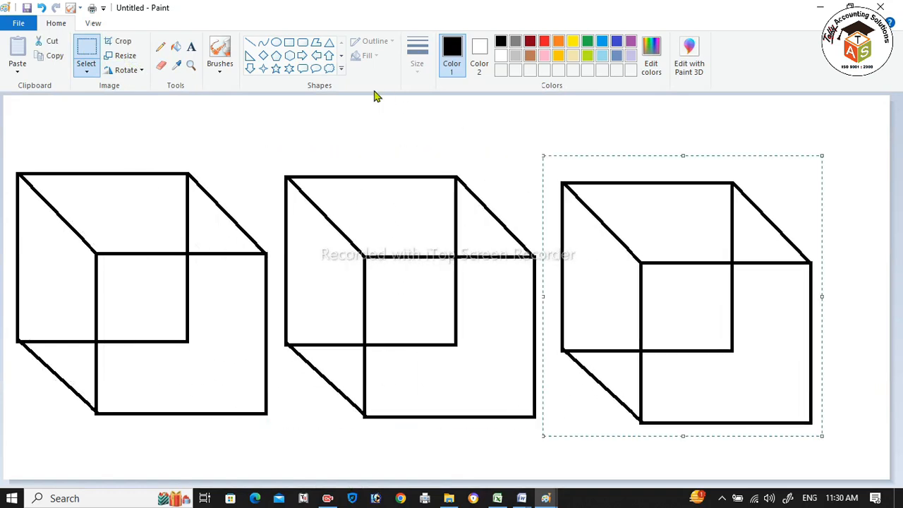
Fill the first cube's back square red and its upper-right triangle yellow, undoing the extra fill on its front face
click(161, 46)
click(176, 48)
click(544, 41)
click(169, 226)
click(45, 258)
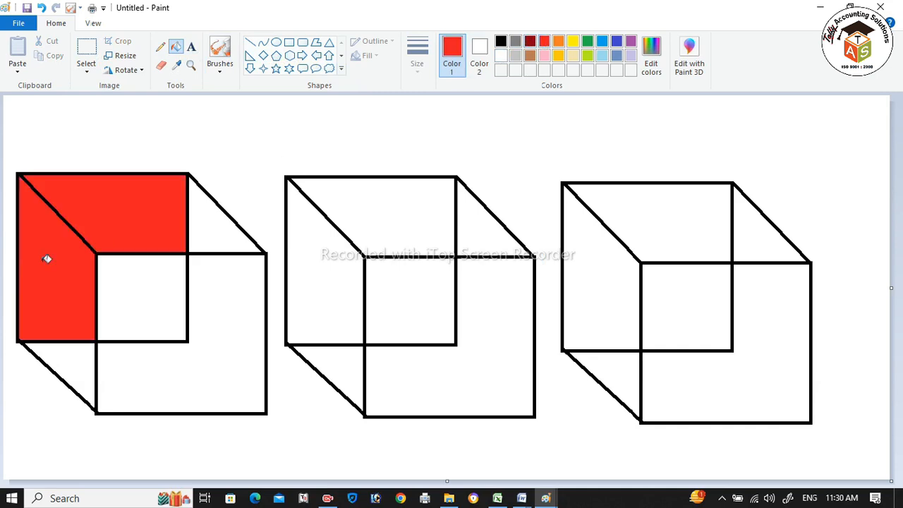
click(112, 285)
click(572, 42)
click(243, 215)
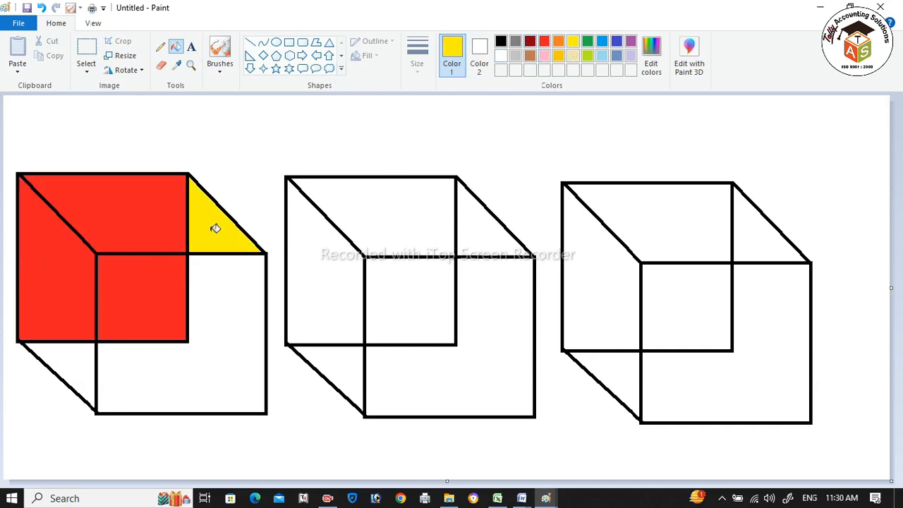
click(221, 285)
key(ctrl+z)
Draw the missing lower-right diagonal edge on all three cubes as black lines
click(251, 42)
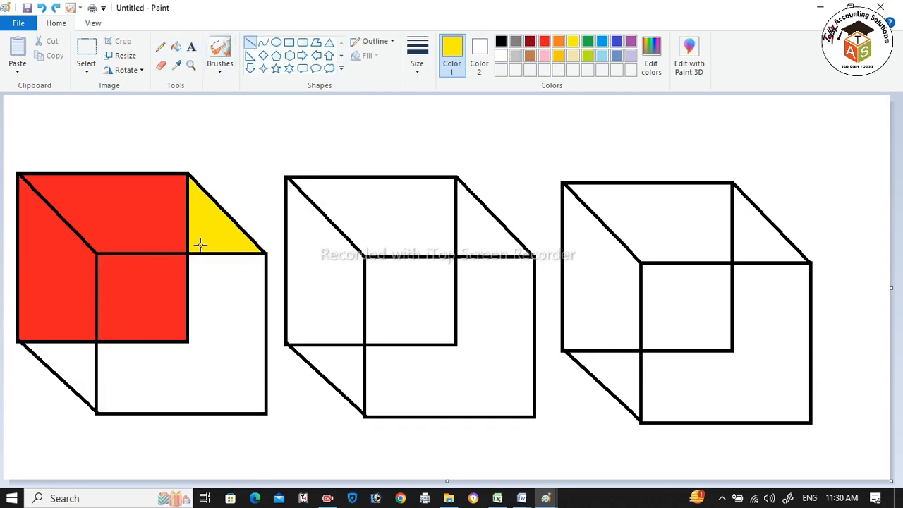
drag(188, 343, 266, 412)
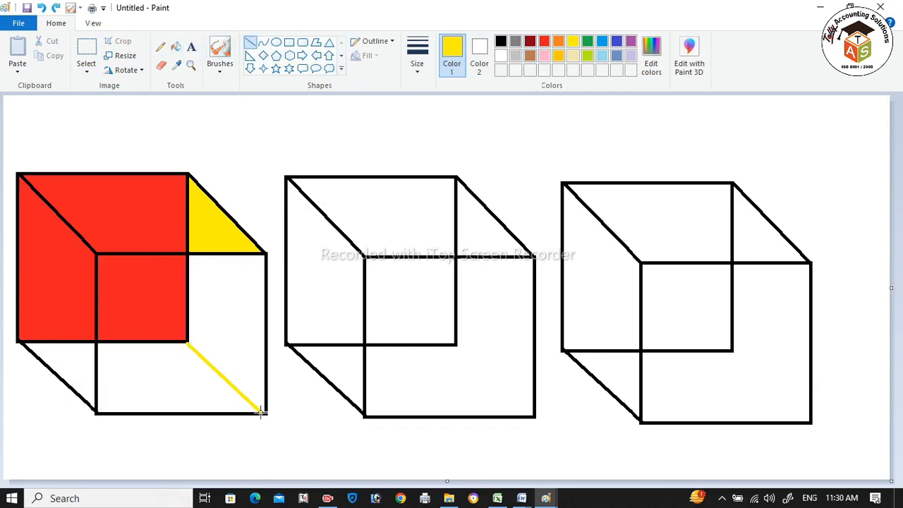
click(501, 42)
drag(457, 345, 536, 416)
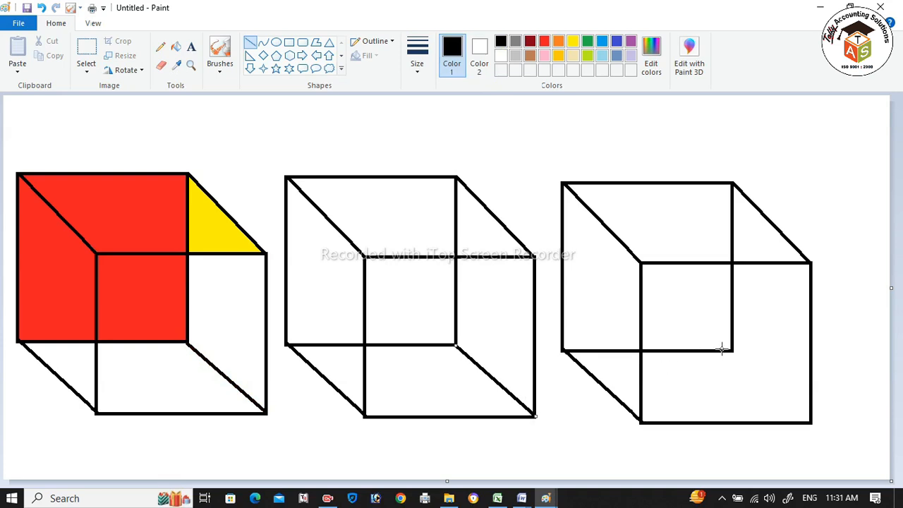
drag(732, 350, 812, 422)
click(882, 352)
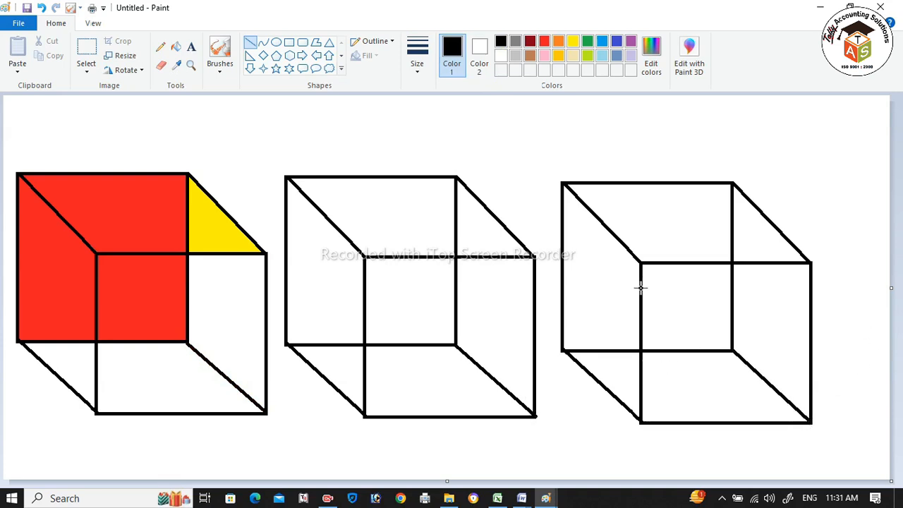
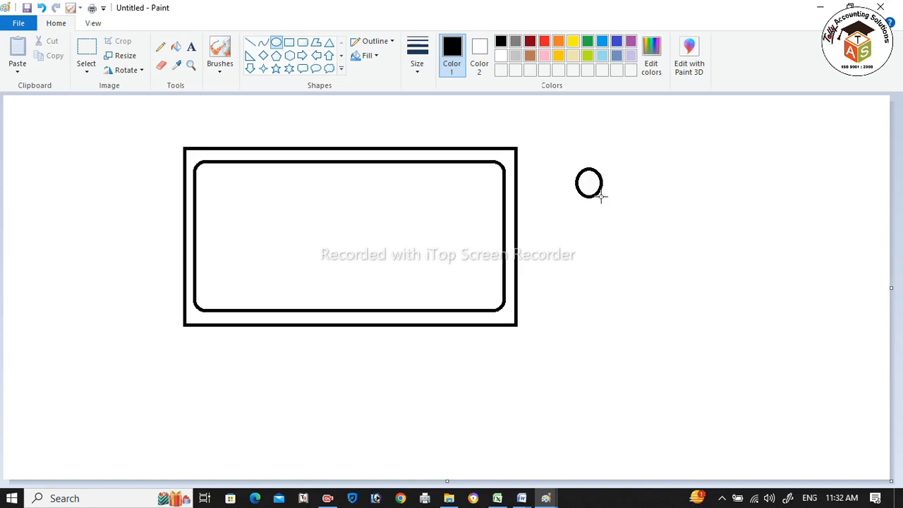
Copy the small circle into all four corners of the inner rounded rectangle, toggling transparent selection off and back on along the way
click(95, 53)
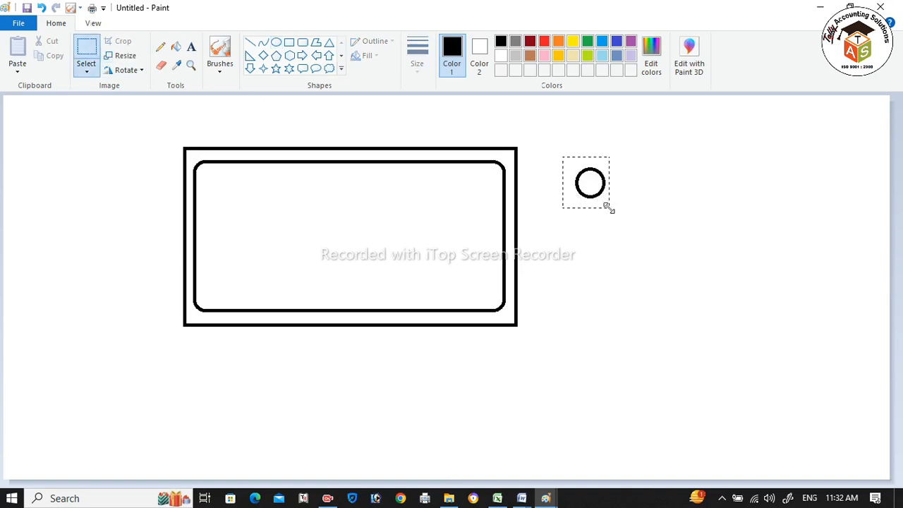
drag(597, 182, 224, 185)
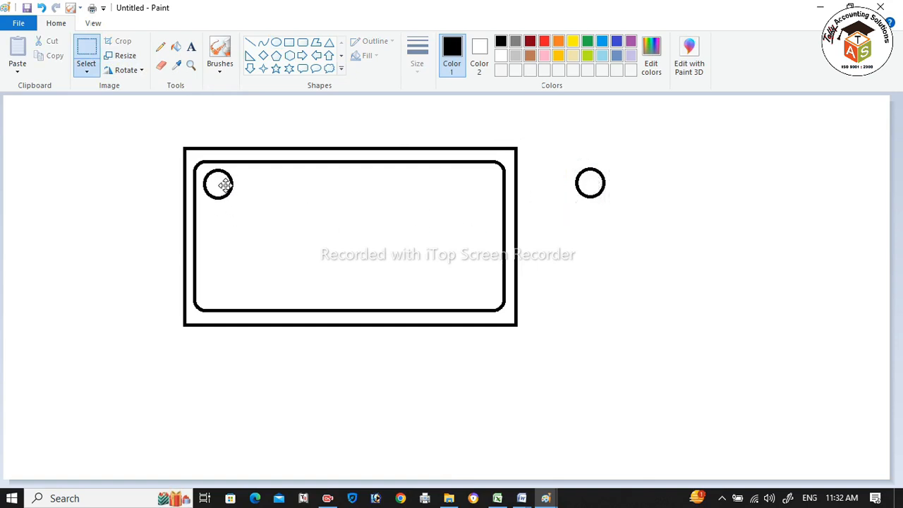
click(87, 70)
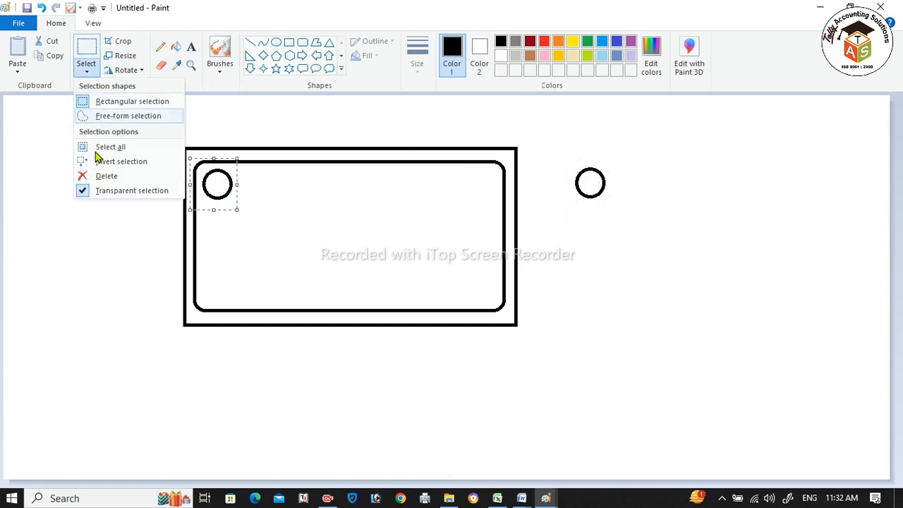
click(99, 190)
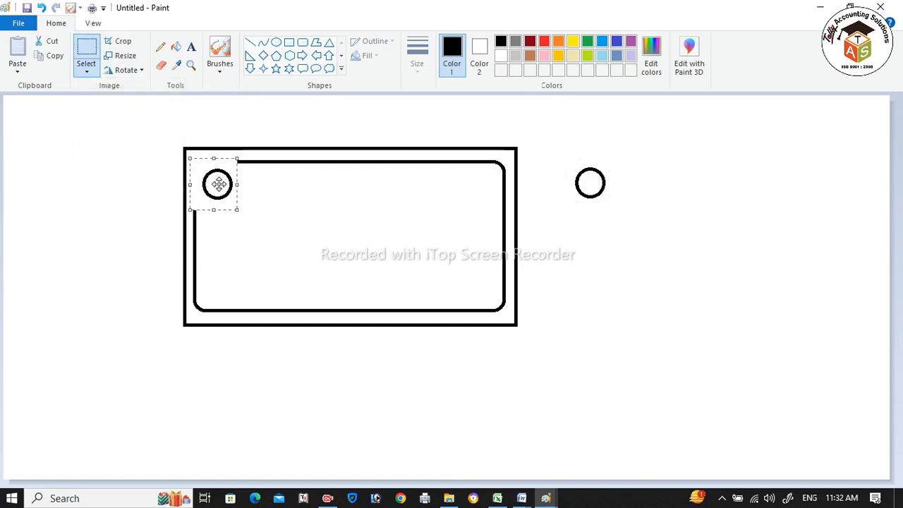
click(88, 73)
click(110, 191)
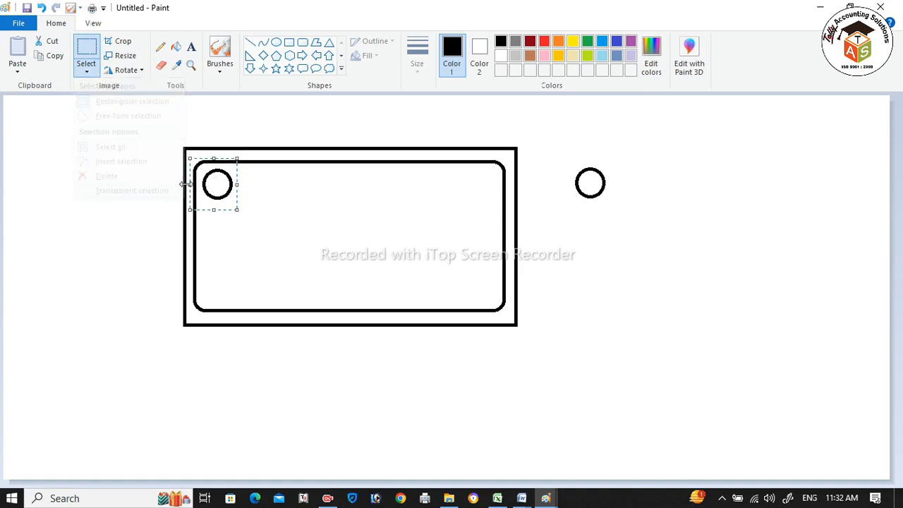
drag(223, 183, 220, 285)
click(303, 134)
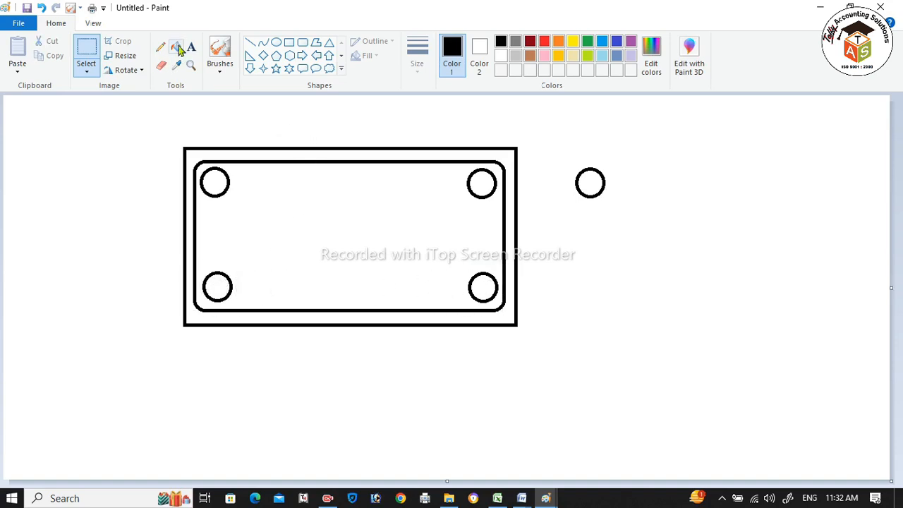
Fill the name plate's outer border and its four corner circles with yellow
click(175, 47)
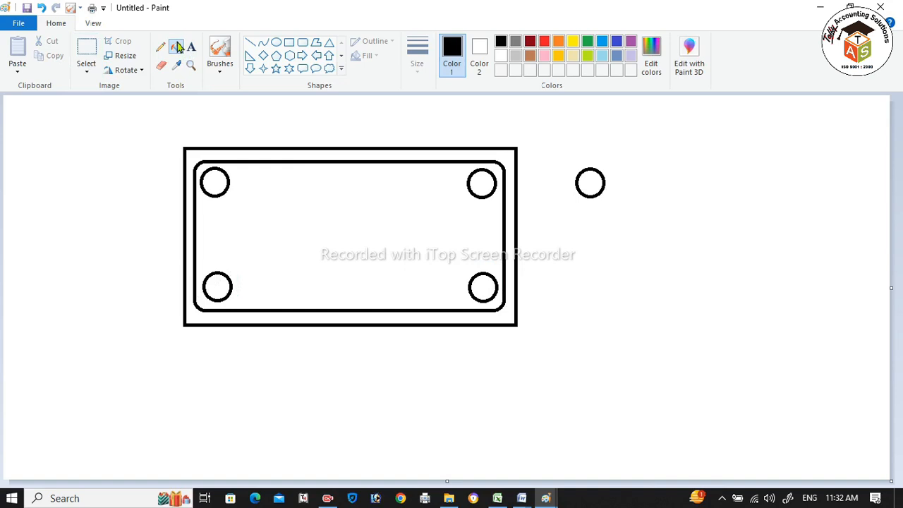
click(573, 41)
click(463, 154)
click(215, 179)
click(220, 287)
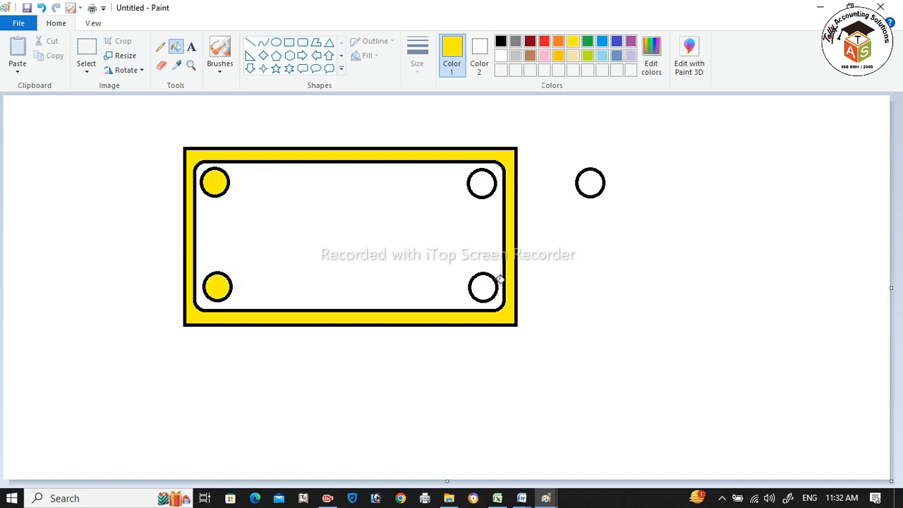
click(487, 285)
click(485, 189)
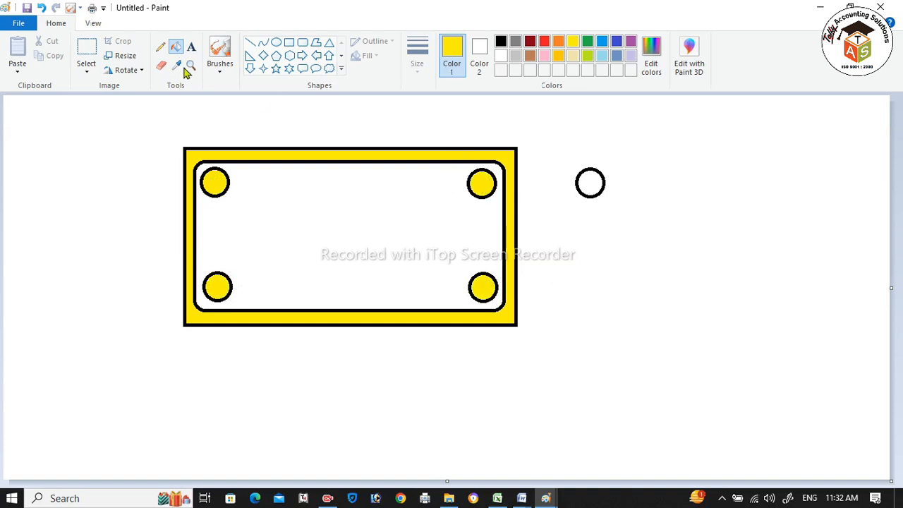
Delete the spare circle beside the name plate
click(86, 50)
drag(615, 205, 626, 235)
key(Delete)
Move the name plate to the canvas's upper-left corner and place a copy directly to its right
mouse_move(178, 138)
mouse_down()
mouse_move(459, 313)
mouse_move(536, 333)
mouse_up()
mouse_move(423, 229)
mouse_down()
mouse_move(305, 212)
mouse_move(254, 183)
mouse_move(391, 193)
mouse_move(592, 184)
mouse_up()
click(667, 304)
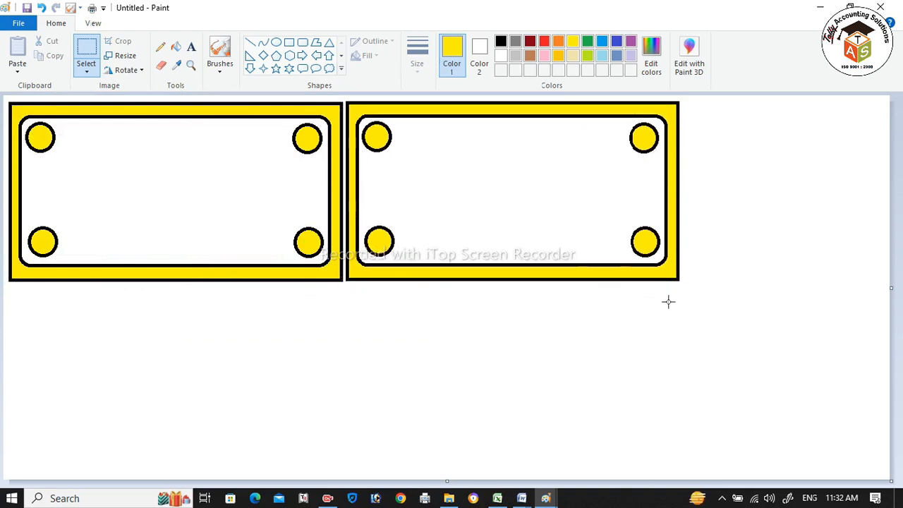
Copy the pair of name plates directly below the first row
drag(686, 286, 3, 94)
drag(162, 189, 163, 367)
click(833, 300)
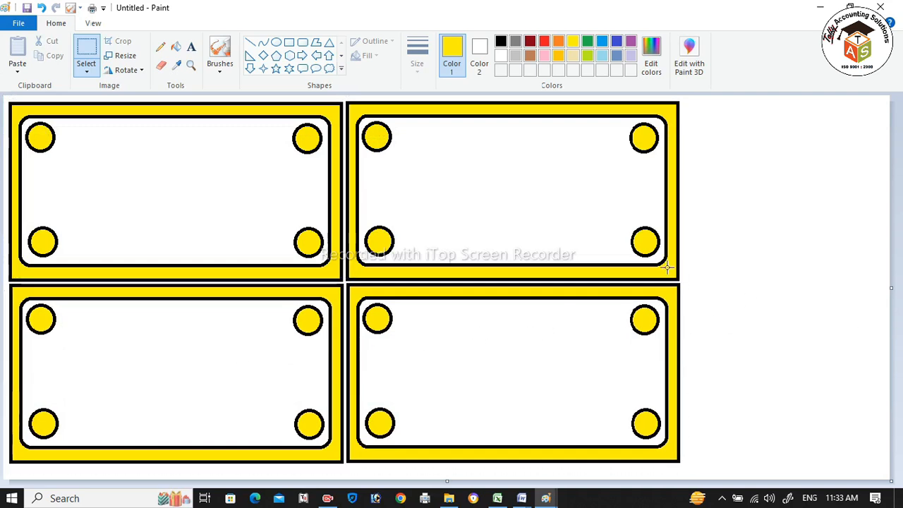
Resize the canvas to a narrower, taller portrait shape with empty space below the four name plates
scroll(669, 271, down, 1)
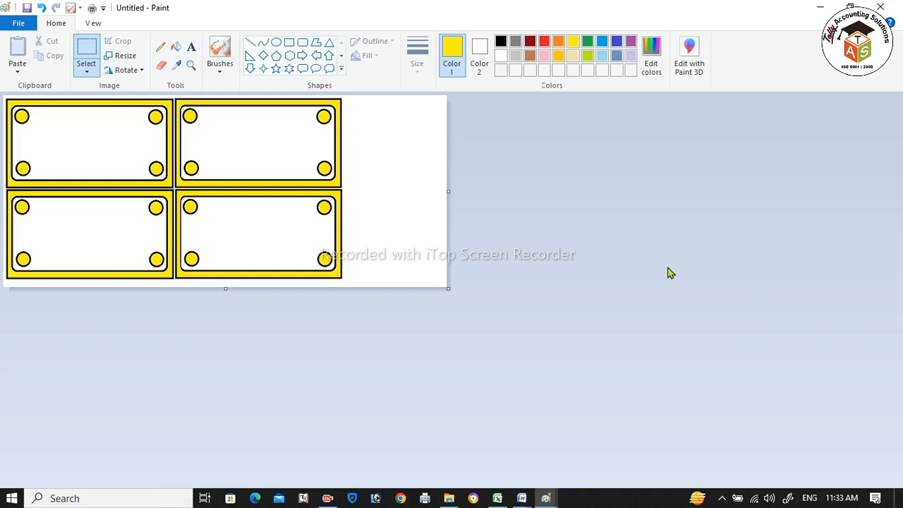
scroll(600, 274, down, 1)
scroll(599, 273, down, 1)
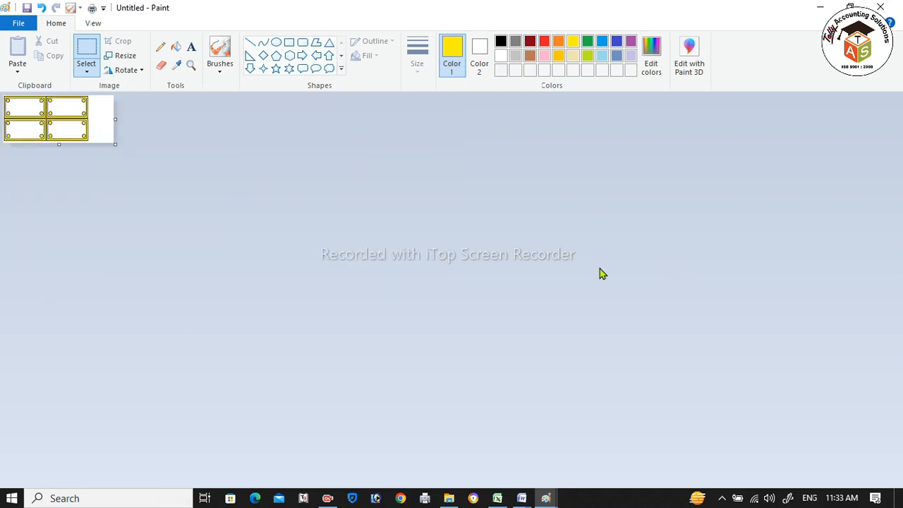
scroll(598, 267, up, 3)
scroll(598, 266, down, 1)
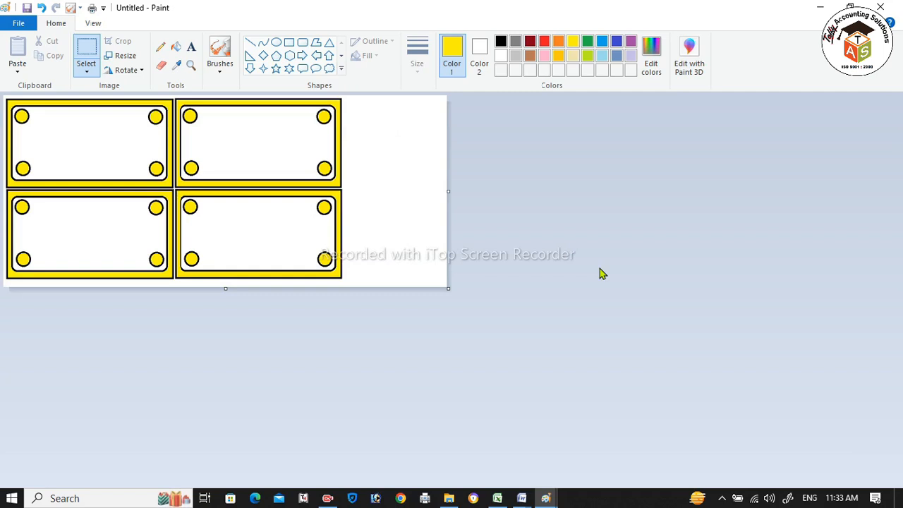
drag(449, 290, 354, 482)
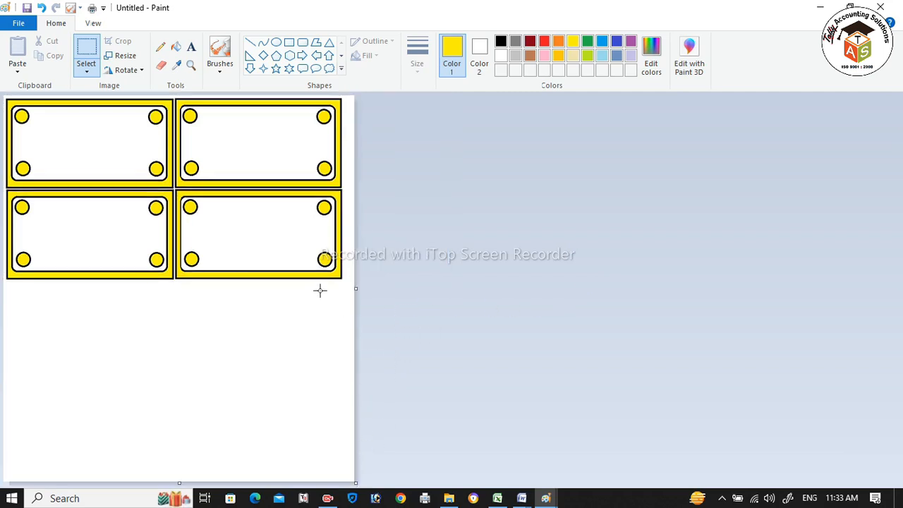
Copy the block of four name plates into the empty space below to make eight plates
scroll(321, 295, down, 1)
scroll(182, 291, up, 1)
drag(346, 284, 147, 344)
click(552, 342)
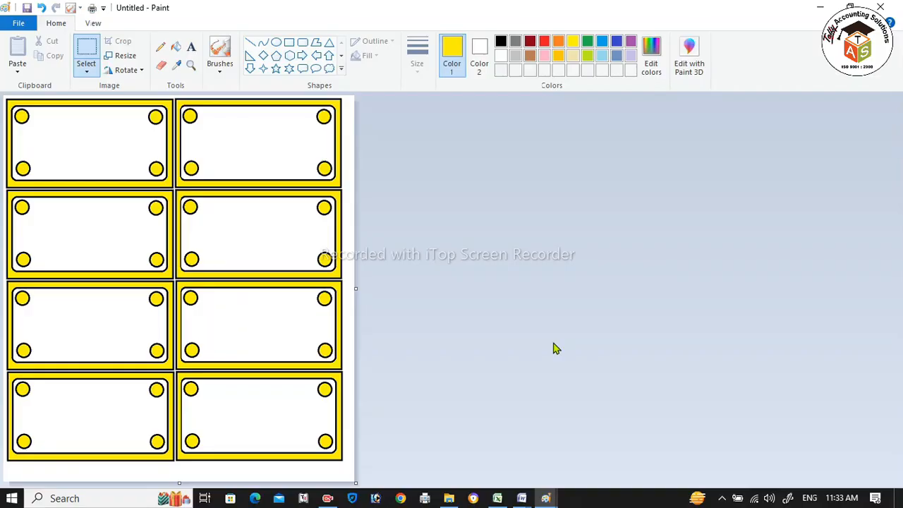
Save the picture as a PNG named NAME PLATE in the MS PAINT folder
key(ctrl+s)
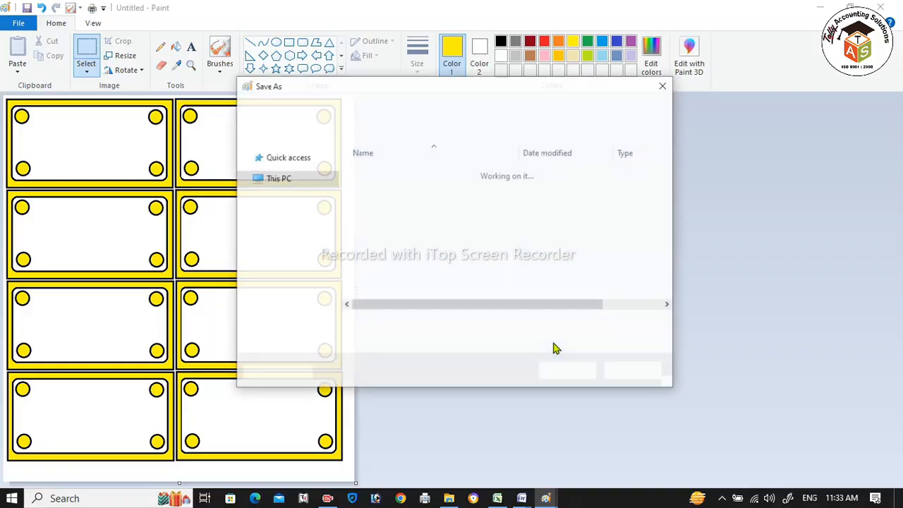
text(NAME PLATE)
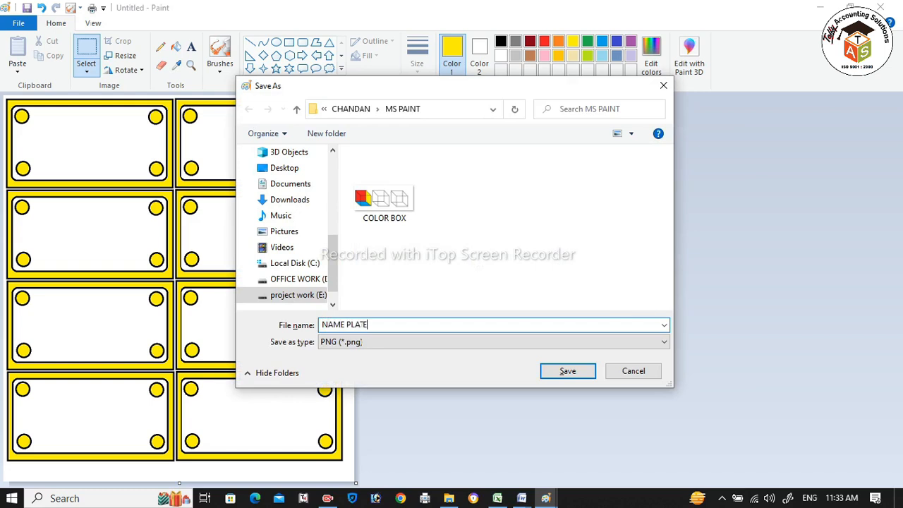
key(Return)
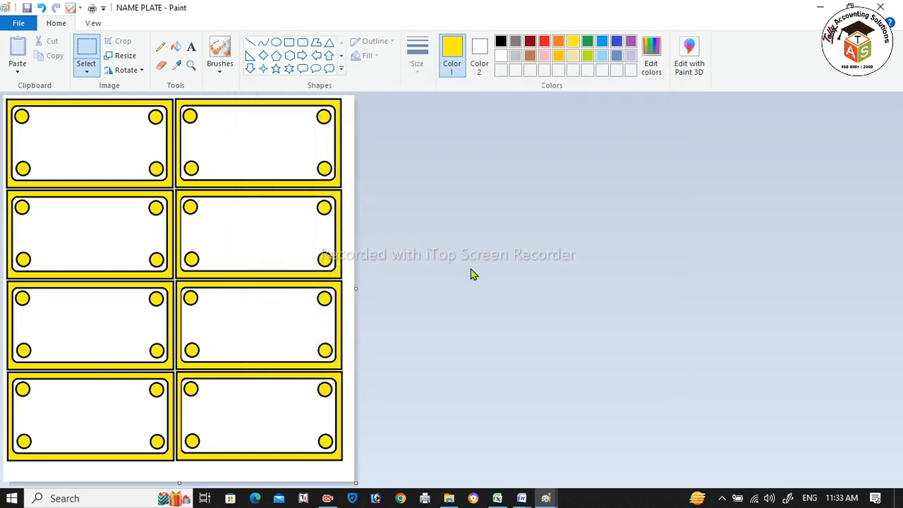
Clear the whole canvas and draw a black-outlined square close to its left edge
key(ctrl+a)
key(Delete)
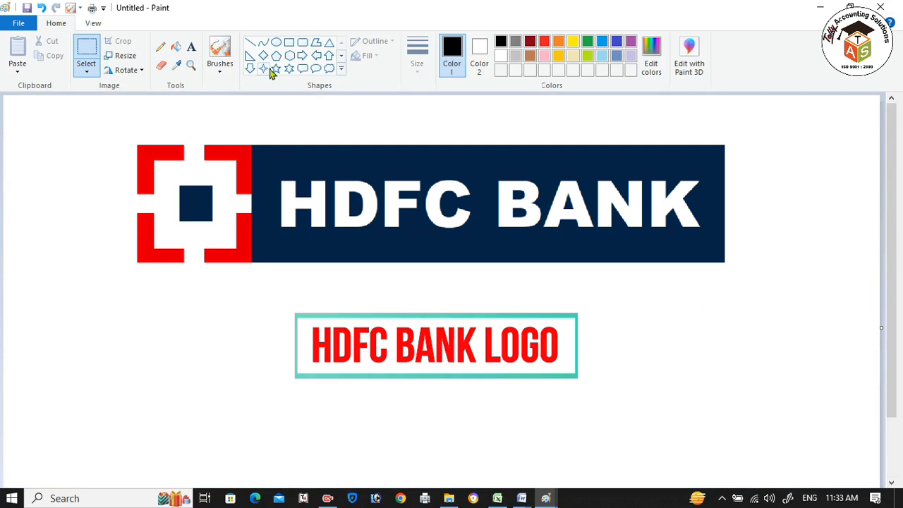
click(290, 43)
drag(74, 174, 231, 337)
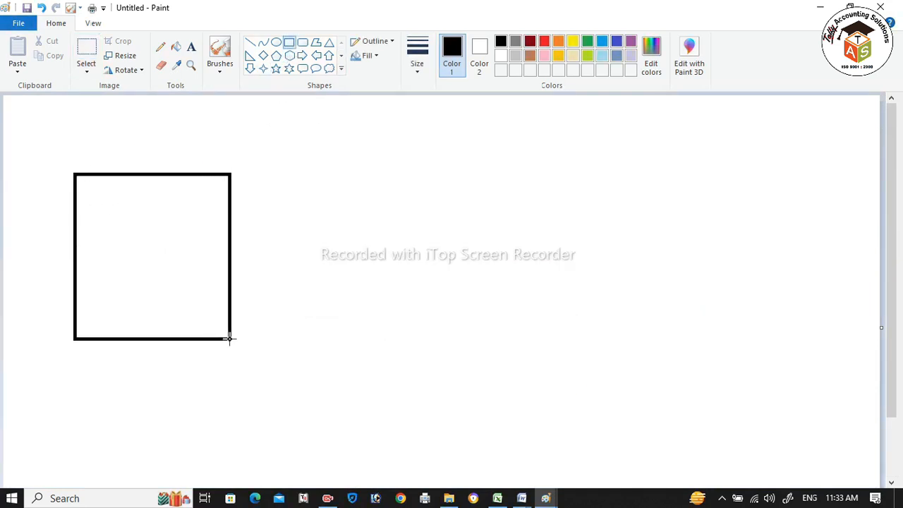
drag(203, 268, 143, 273)
Fill the square and its outline with pure red from the basic colors (Red 255, Green 0, Blue 0)
click(177, 47)
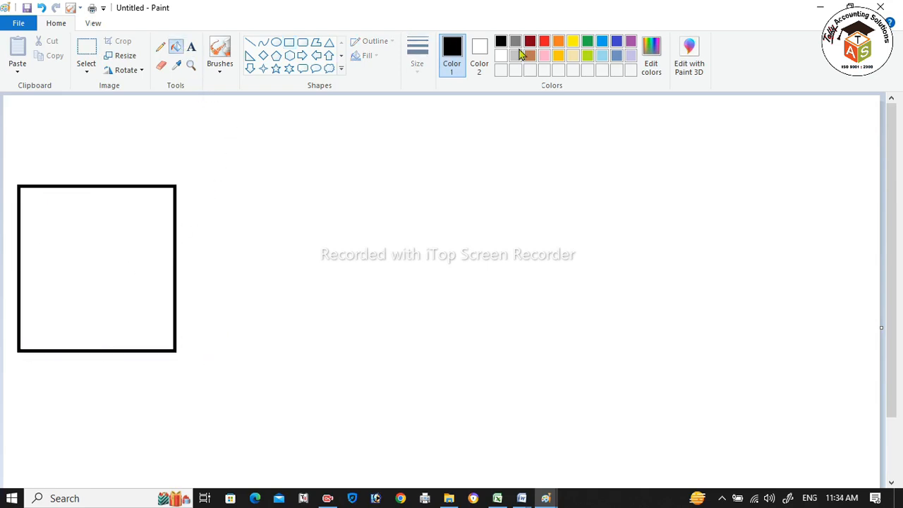
click(544, 40)
click(96, 249)
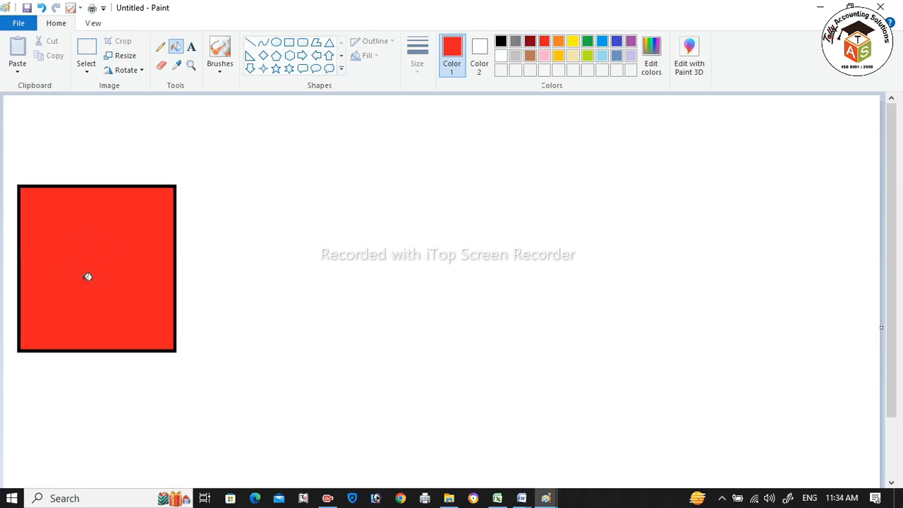
click(649, 58)
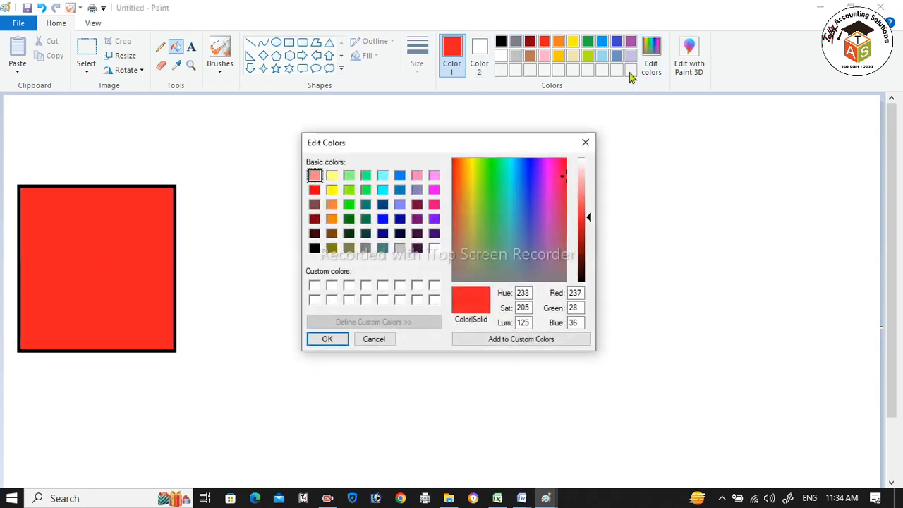
click(314, 191)
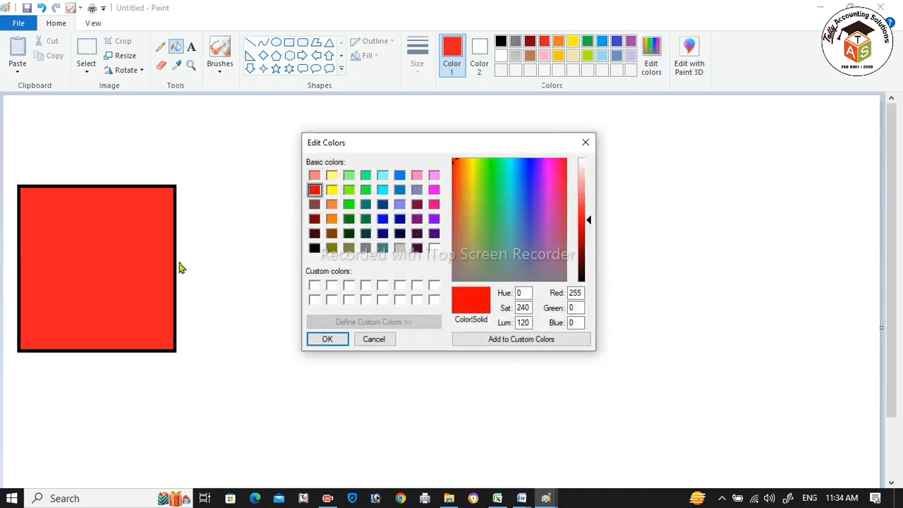
click(323, 339)
click(125, 243)
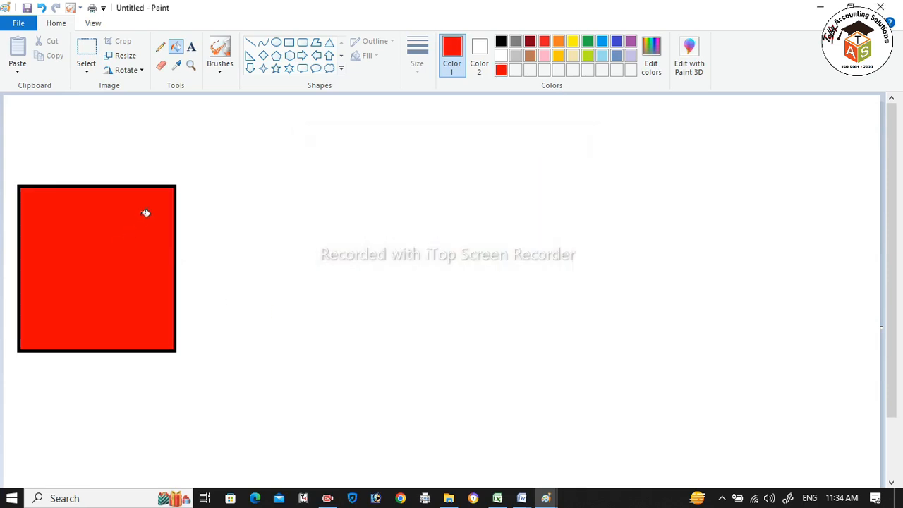
click(176, 185)
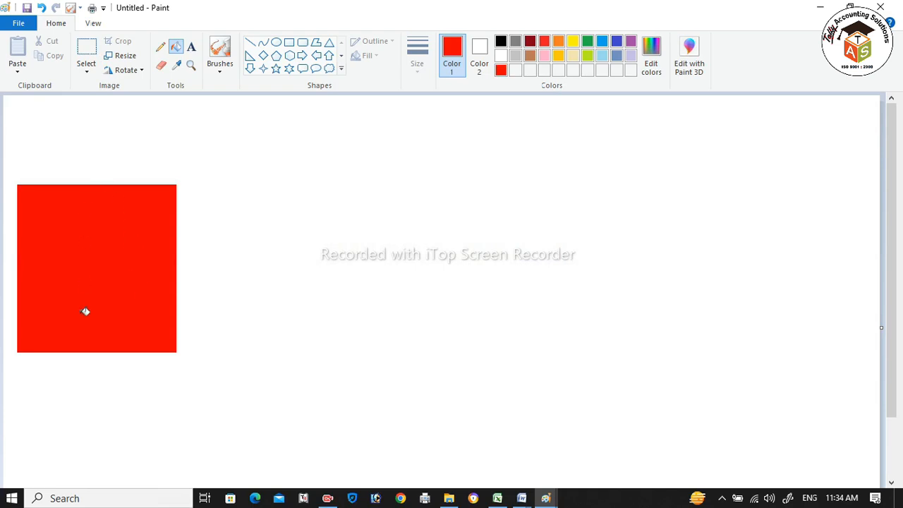
Try erasing a vertical strip down the middle of the red square with the Eraser, and undo it
click(161, 65)
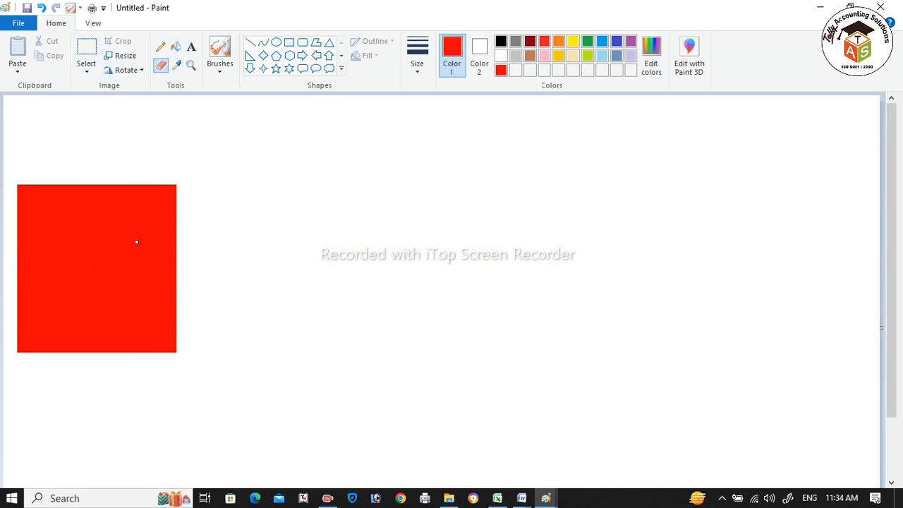
drag(94, 184, 93, 311)
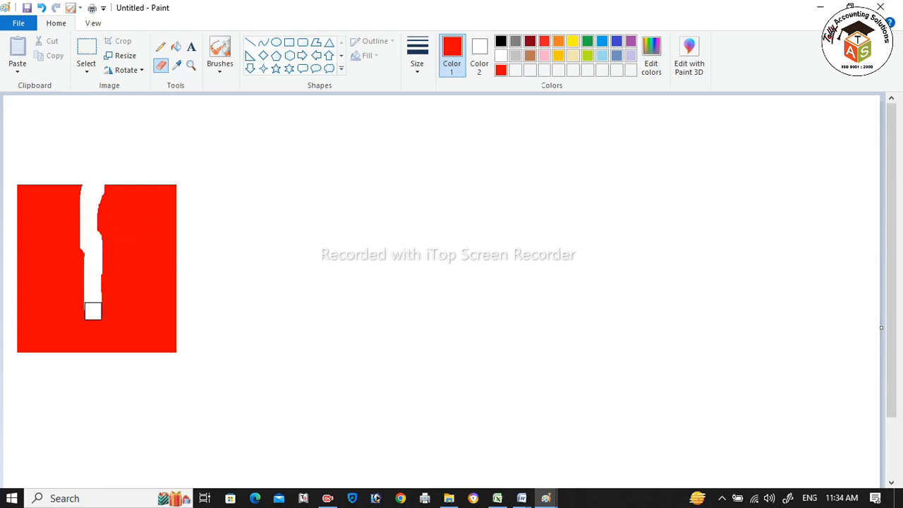
key(ctrl+z)
Delete a vertical and a horizontal strip through the middle of the red square, leaving four red blocks
click(86, 48)
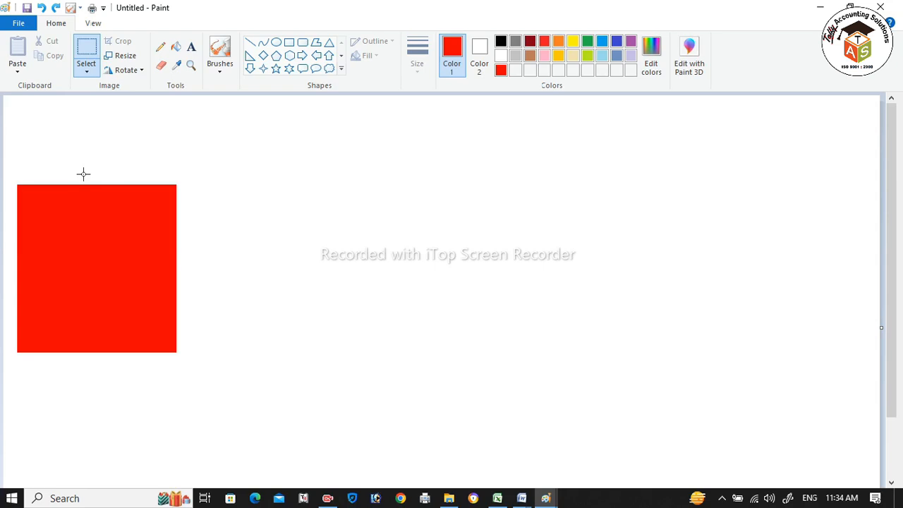
drag(97, 235, 107, 344)
drag(107, 375, 107, 376)
key(Delete)
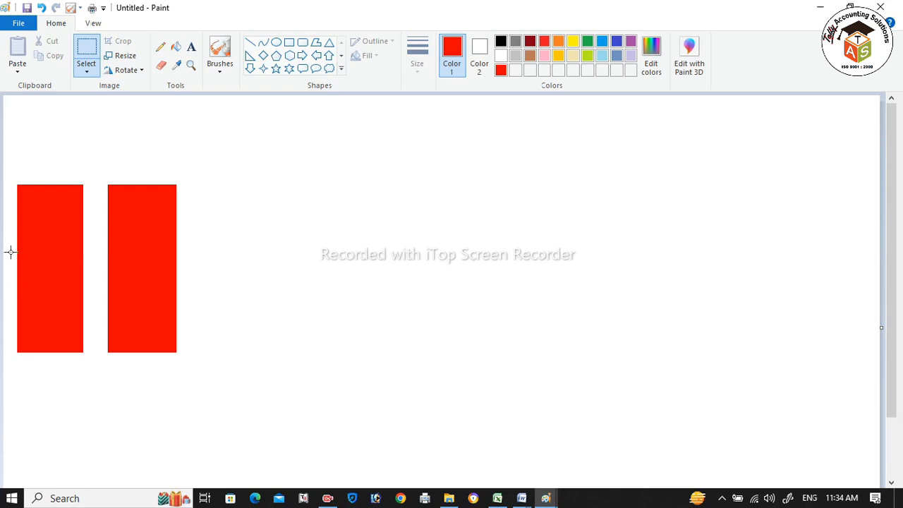
drag(201, 278, 214, 282)
key(Delete)
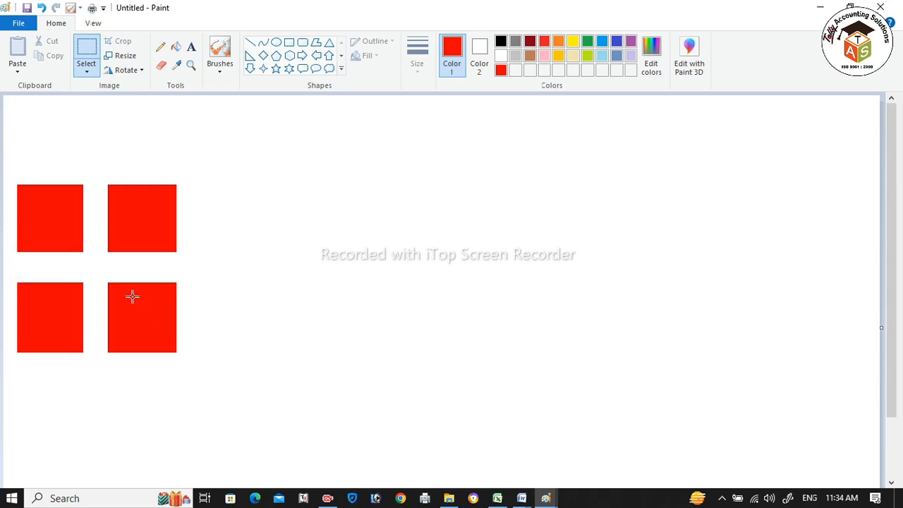
Delete a square area from the centre of the four blocks to form L-shaped red corner brackets
drag(112, 278, 146, 312)
drag(147, 325, 146, 324)
key(Delete)
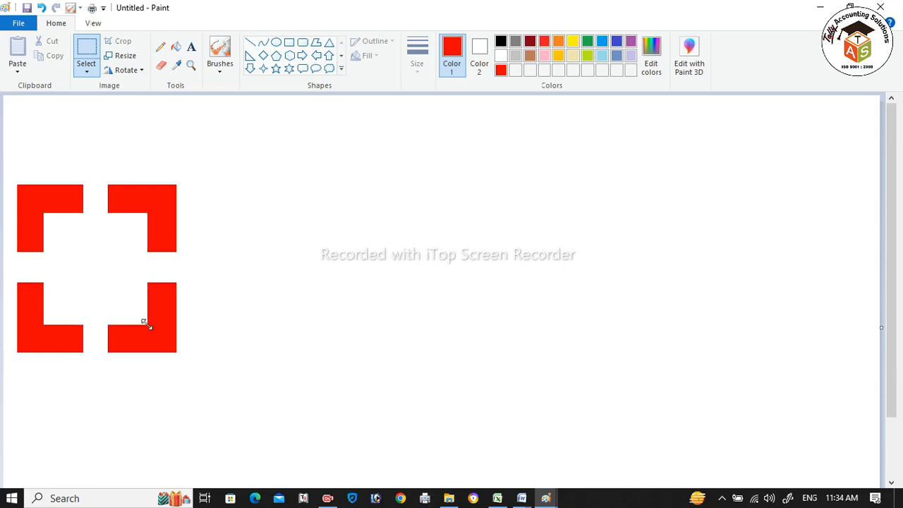
Draw a small square centred between the red brackets and fill it with the dark blue basic color (Red 0, Green 64, Blue 128)
click(289, 42)
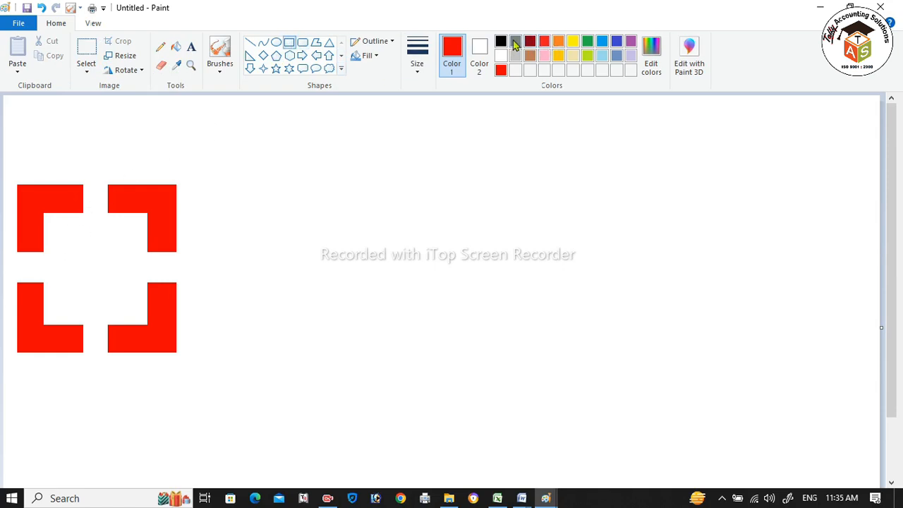
click(617, 41)
click(653, 50)
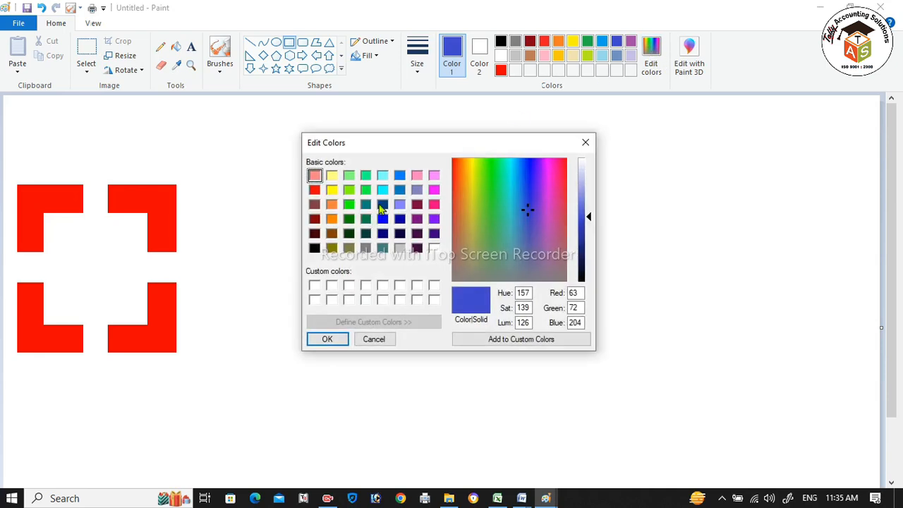
click(381, 209)
click(340, 340)
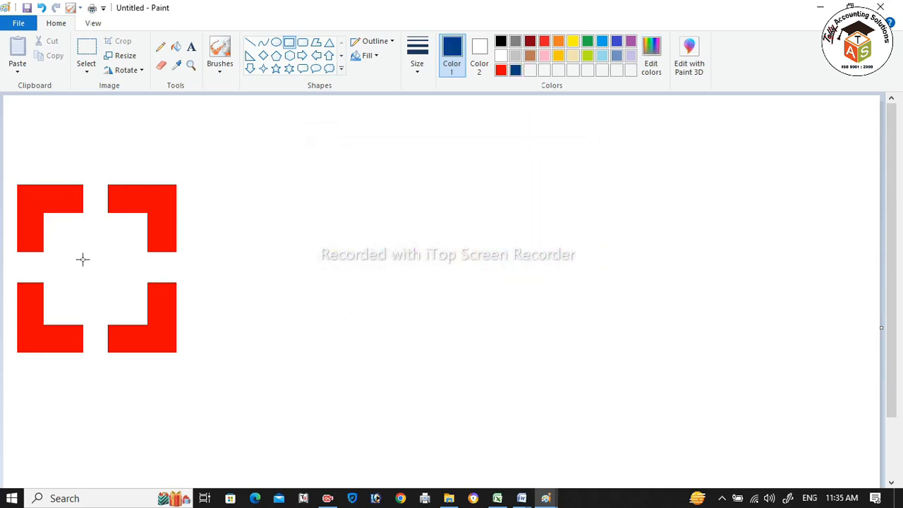
drag(71, 241, 120, 289)
click(176, 45)
click(99, 276)
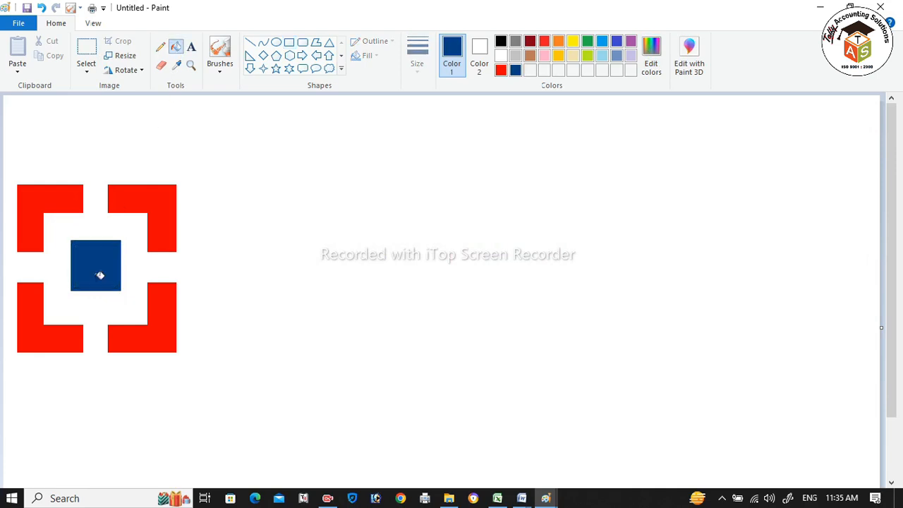
Darken the blue to Red 0, Green 50, Blue 100 and refill the centre square with it
click(651, 56)
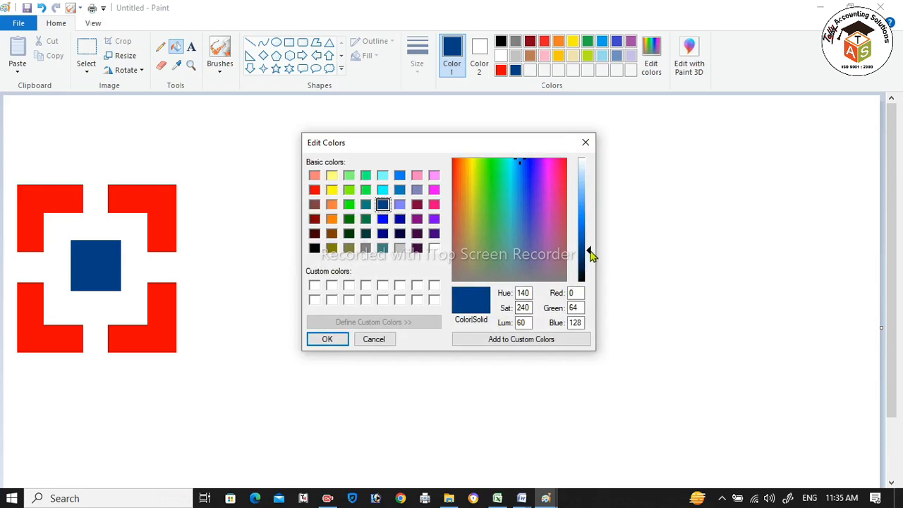
drag(591, 257, 591, 262)
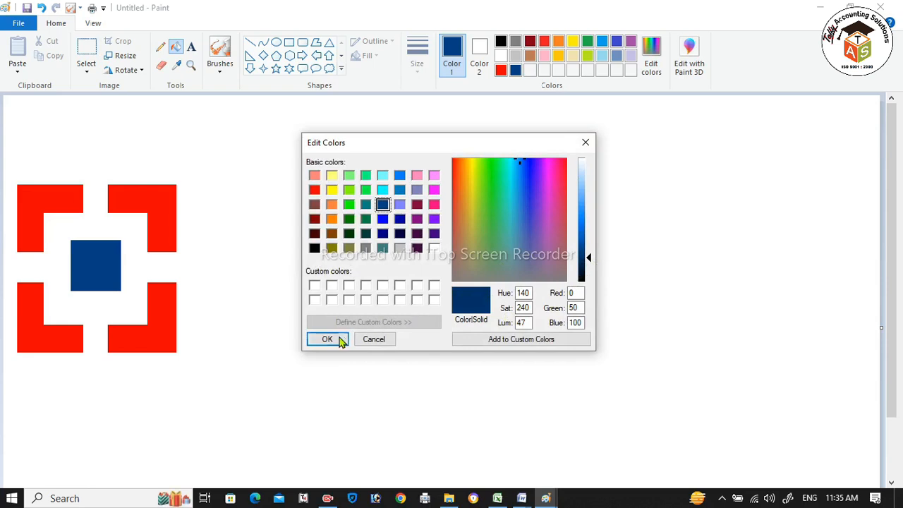
click(343, 339)
click(93, 262)
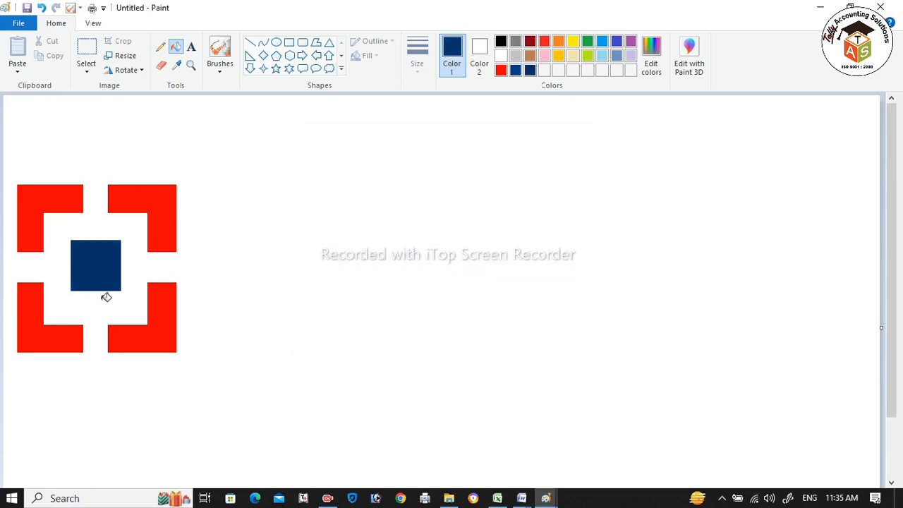
Draw a long dark blue outlined rectangle beside the red brackets, matching their height
click(289, 42)
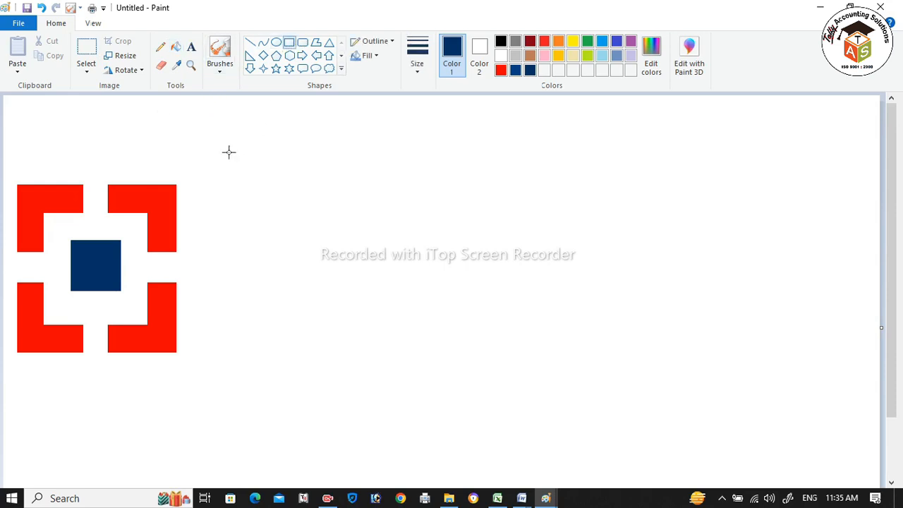
drag(178, 186, 798, 350)
mouse_move(264, 230)
mouse_down()
mouse_move(274, 228)
mouse_move(264, 230)
mouse_up()
click(178, 400)
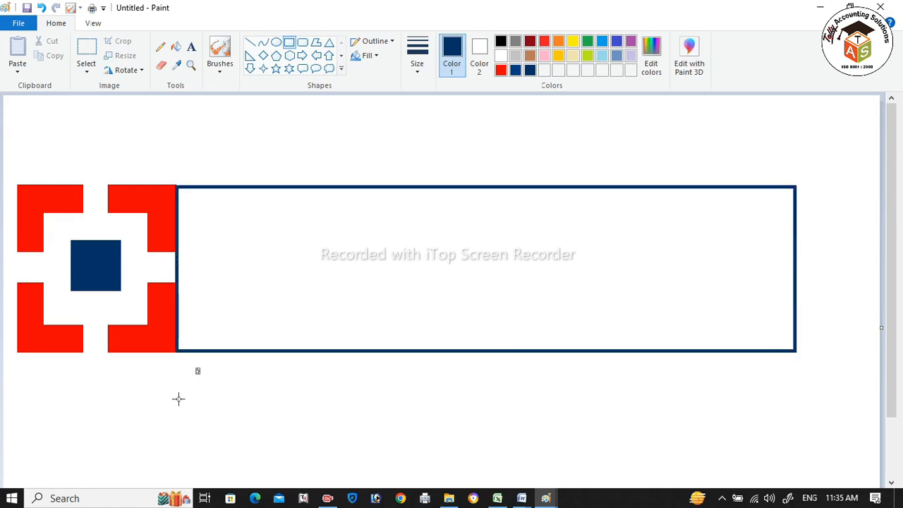
Examine closely how the rectangle's upper and lower corners line up with the red brackets
click(194, 69)
click(181, 194)
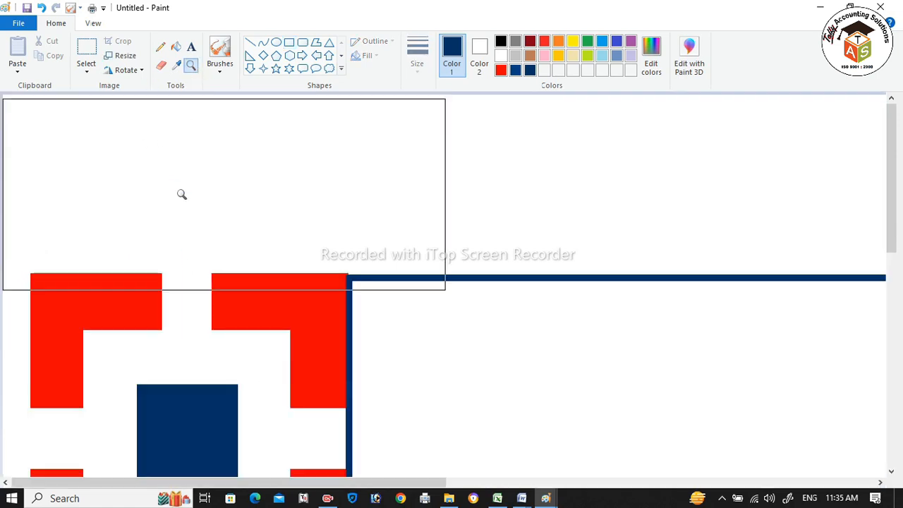
click(295, 261)
click(295, 261)
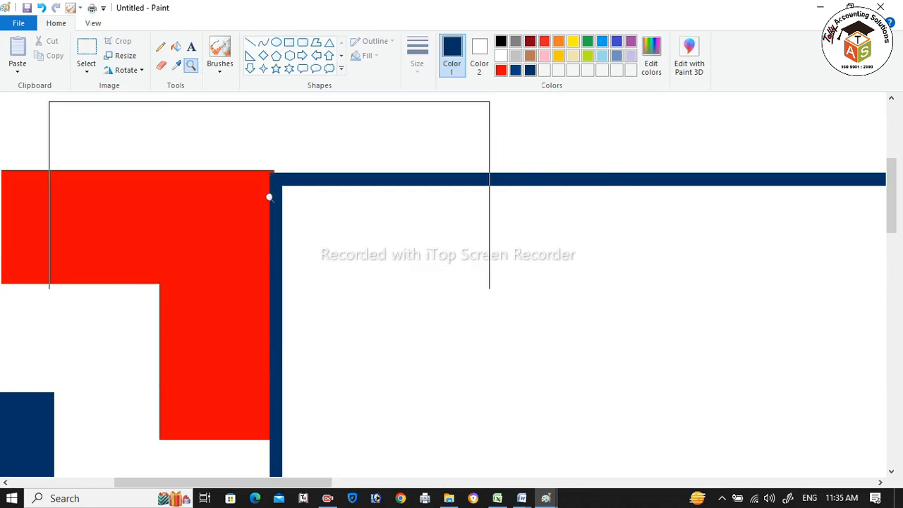
scroll(277, 244, down, 6)
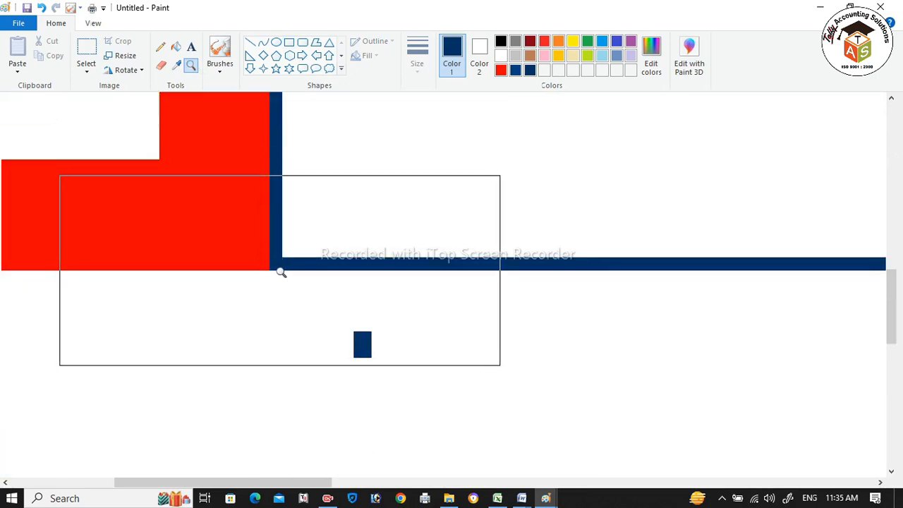
scroll(281, 269, up, 5)
scroll(282, 268, up, 2)
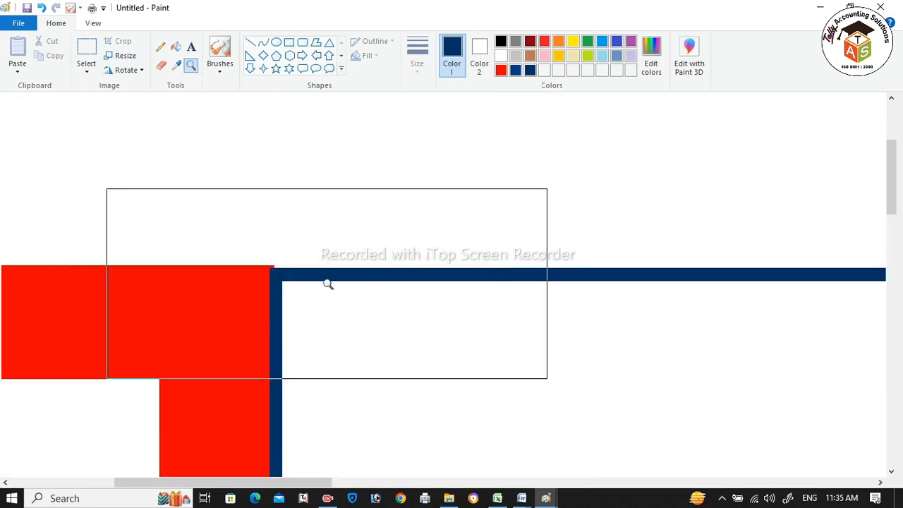
key(Escape)
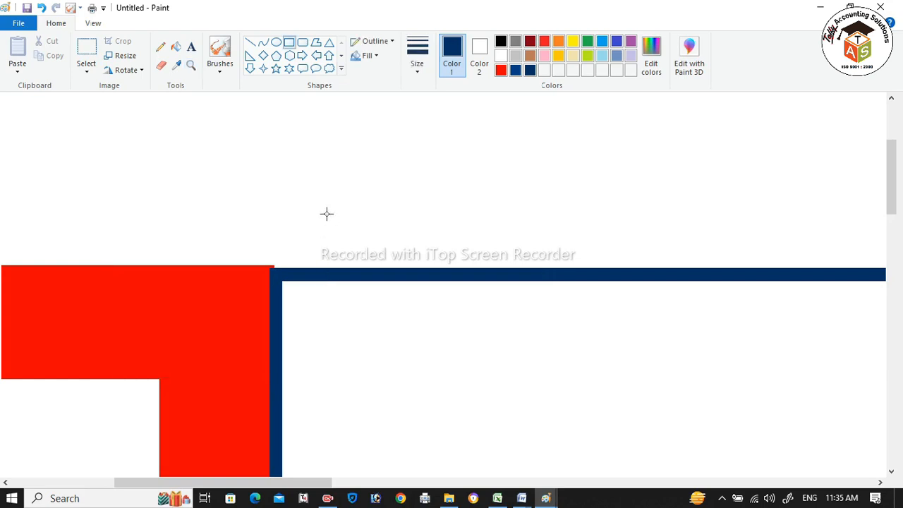
Try to thicken the rectangle's upper edge with a dark blue line starting at the red bracket, and undo it
click(250, 42)
drag(272, 267, 340, 274)
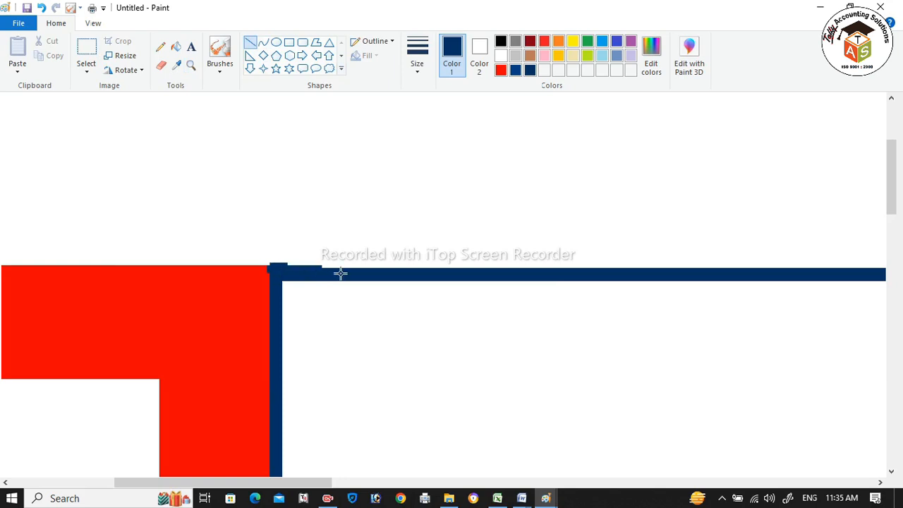
key(ctrl+z)
Set the line thickness to the second-thinnest size
click(417, 65)
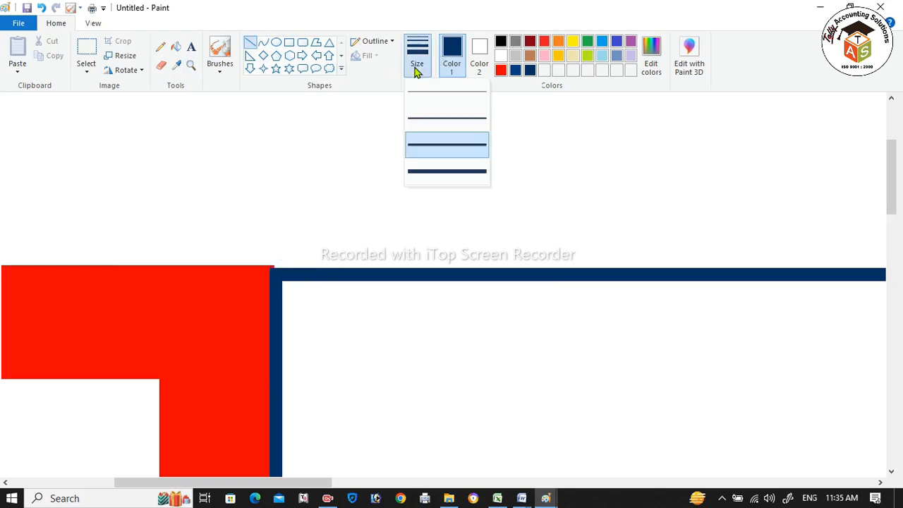
click(430, 117)
Try a thinner line along the rectangle's upper edge, and undo both the line and the rectangle
mouse_move(271, 268)
mouse_down()
mouse_move(578, 269)
mouse_move(597, 290)
mouse_move(898, 313)
mouse_up()
click(642, 345)
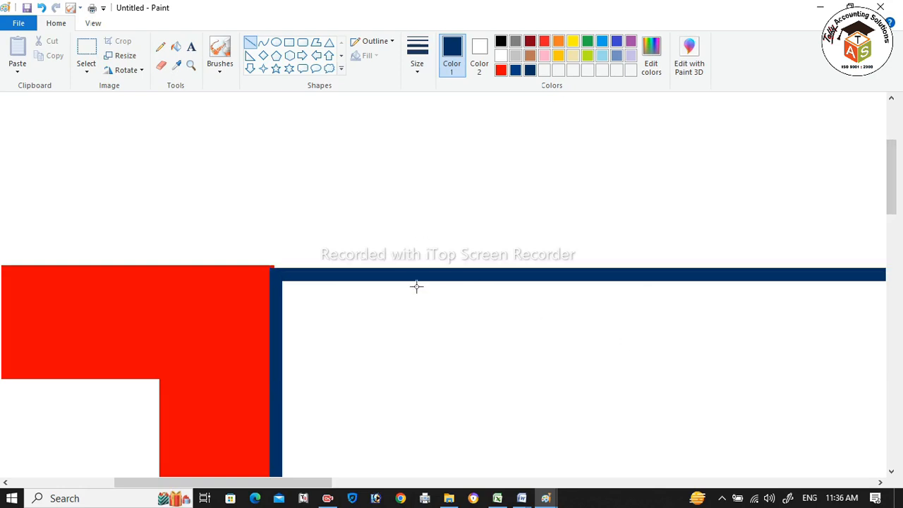
scroll(436, 303, down, 4)
scroll(435, 303, up, 2)
key(ctrl+z)
key(ctrl+z)
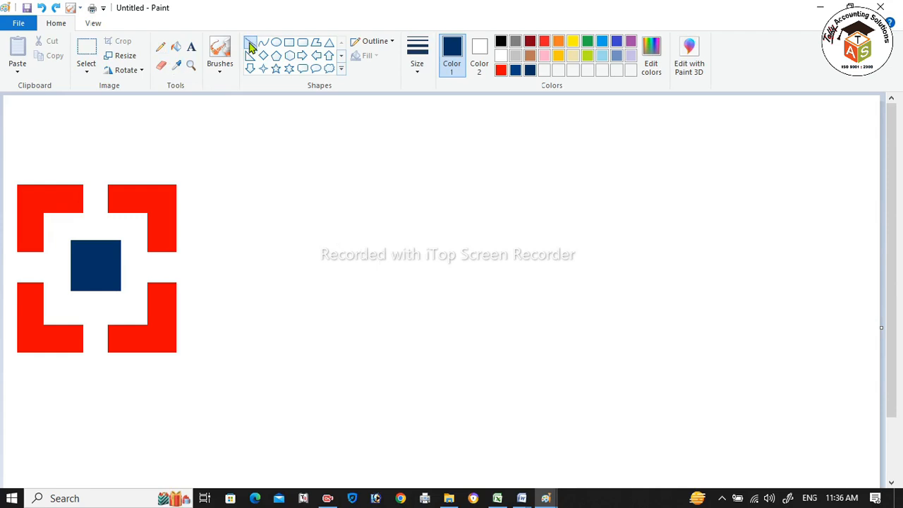
Draw a long rectangle with a thin dark blue outline beside the red brackets, matching their full height
click(290, 43)
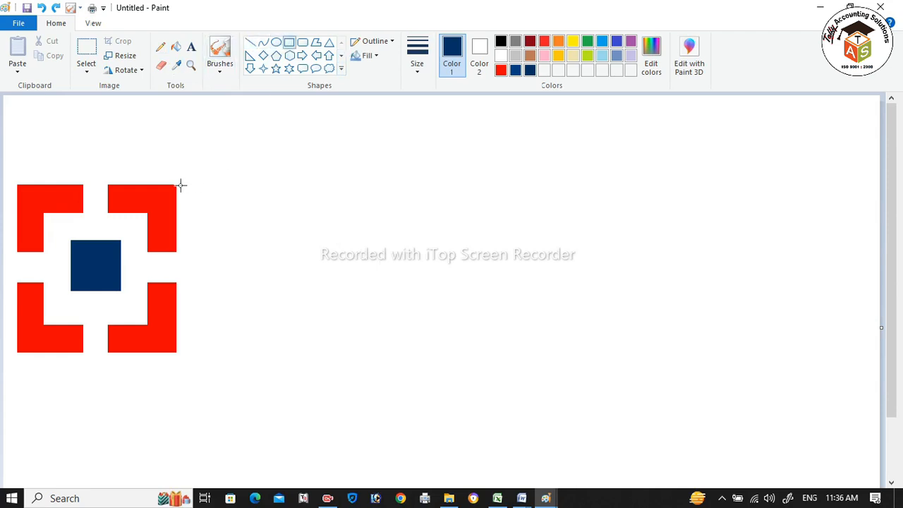
drag(178, 186, 786, 352)
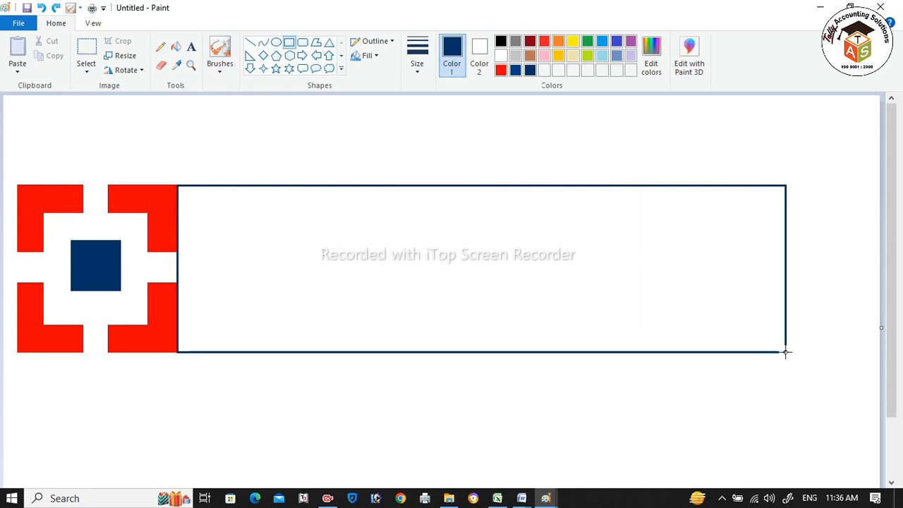
drag(786, 353, 788, 353)
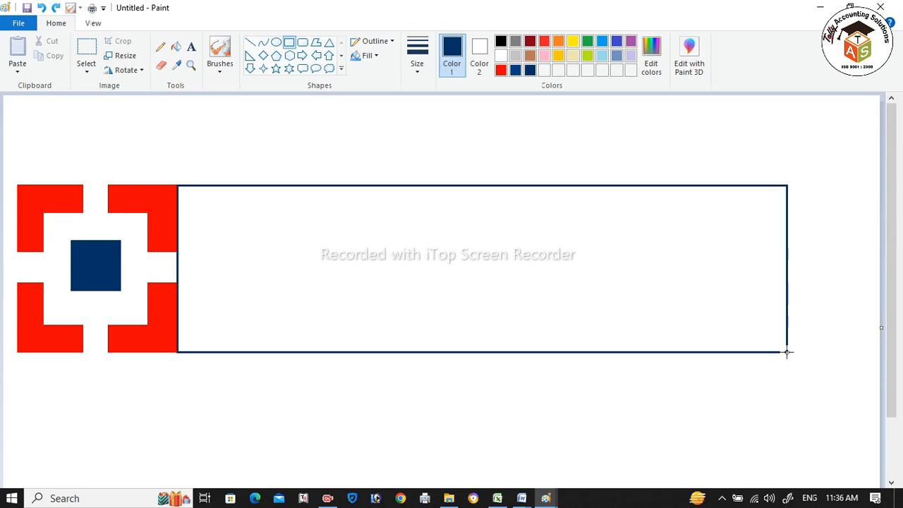
Finish the long rectangle beside the red brackets and fill it with dark blue
drag(787, 353, 788, 353)
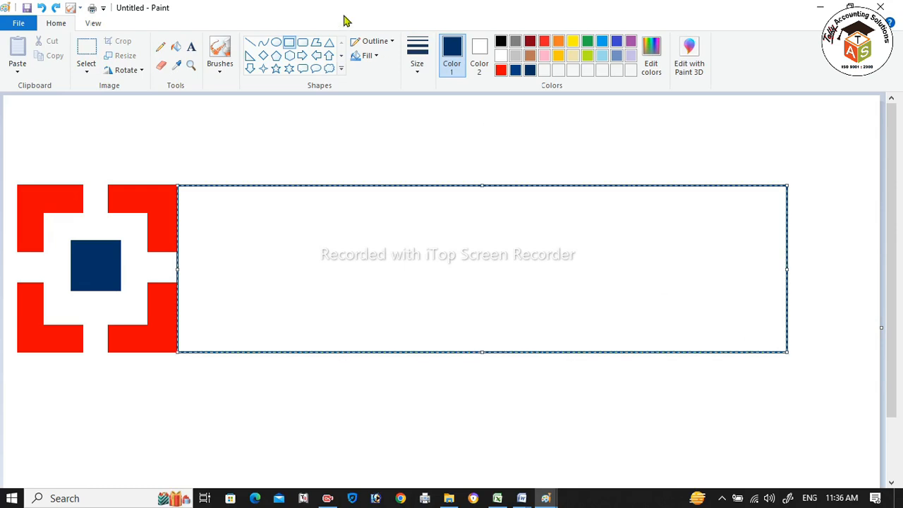
click(176, 47)
click(274, 208)
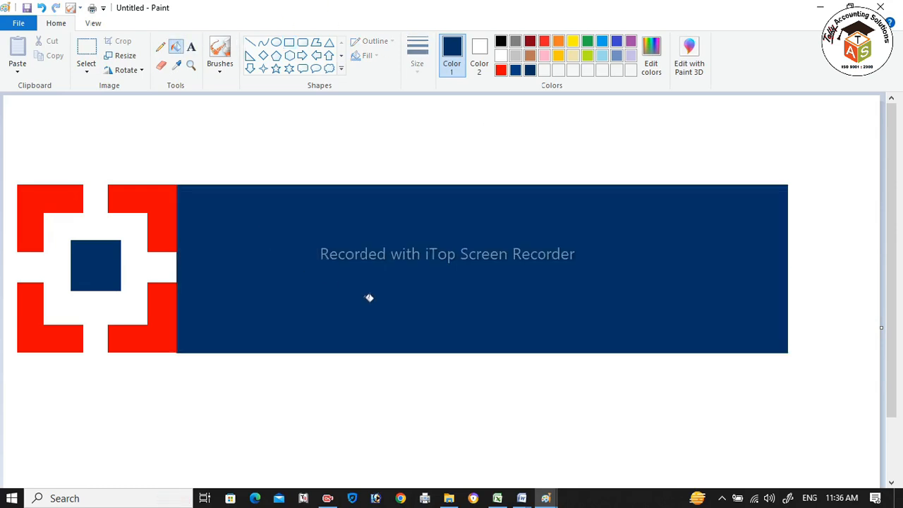
Trim the blue rectangle's overhanging lower edge flush with the red brackets by deleting a selected strip along the logo's bottom
ctrl+scroll(286, 296, up, 2)
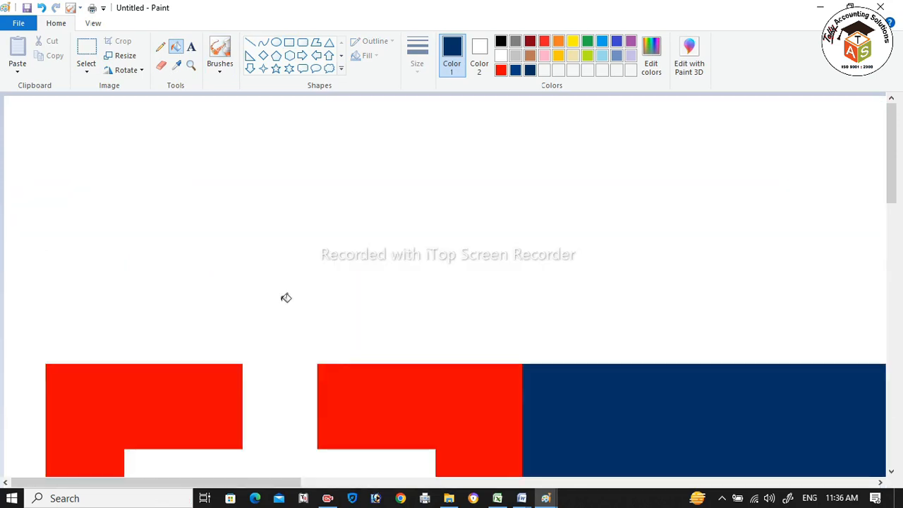
scroll(361, 324, down, 3)
scroll(361, 324, down, 3)
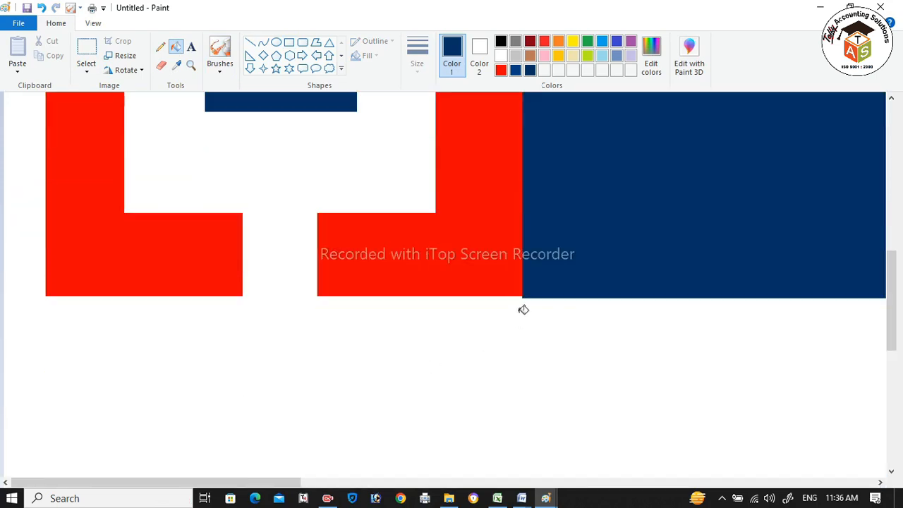
ctrl+scroll(523, 309, down, 1)
ctrl+scroll(523, 310, down, 1)
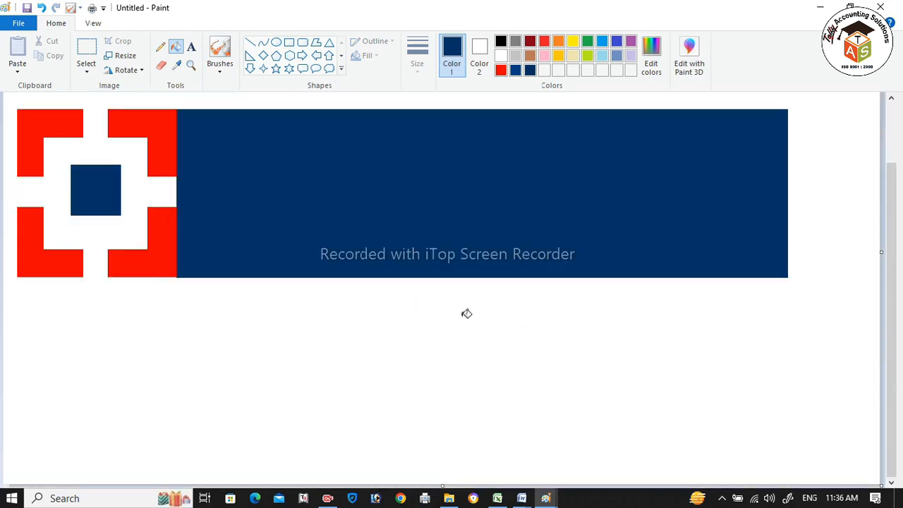
click(86, 51)
drag(802, 334, 1, 278)
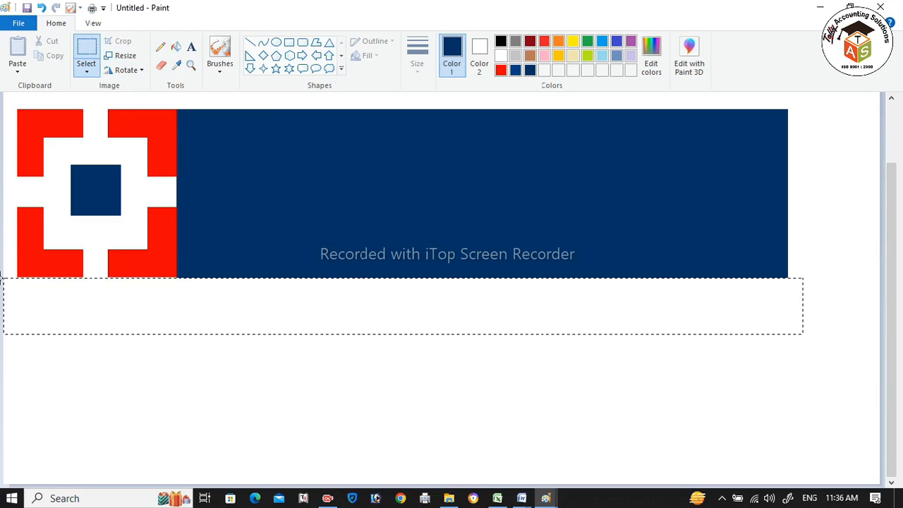
drag(1, 278, 4, 277)
key(Delete)
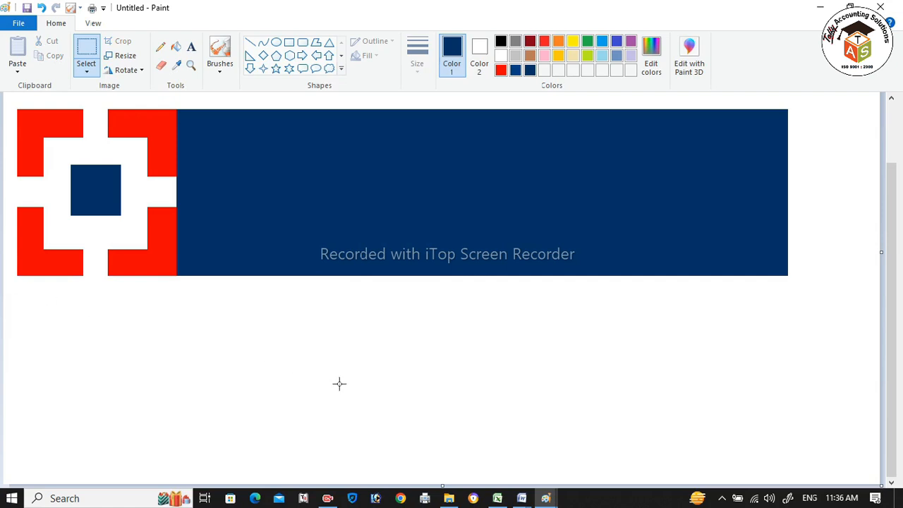
Add a text box covering most of the blue rectangle and enter "HDFC BANK" in it
scroll(339, 383, up, 3)
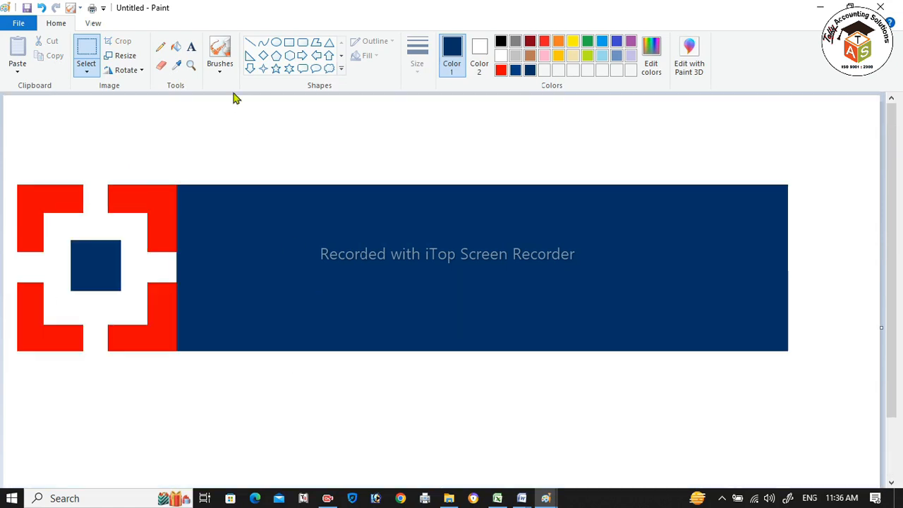
click(191, 47)
click(209, 220)
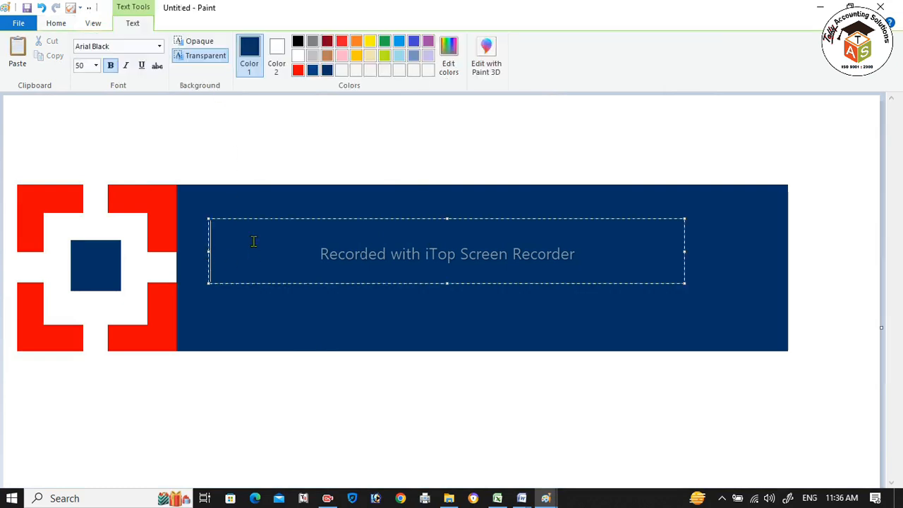
drag(685, 283, 774, 339)
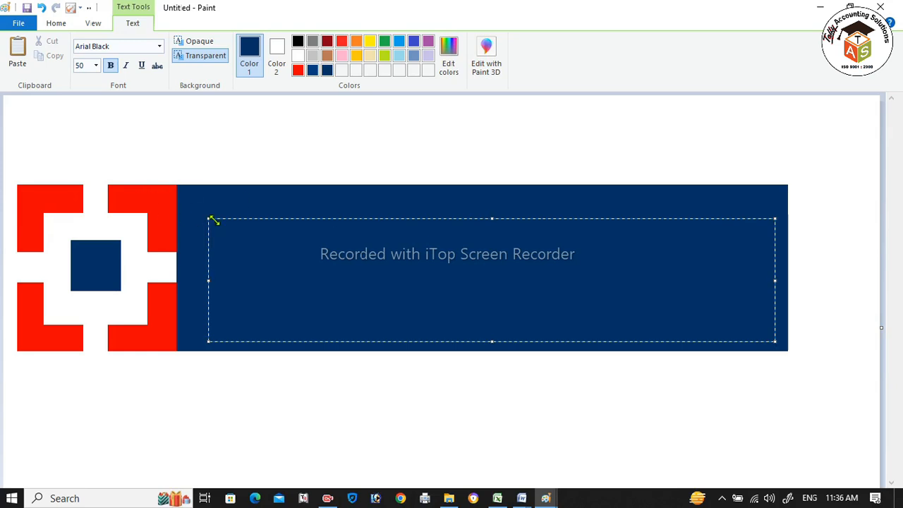
drag(210, 220, 186, 195)
text(HDFC BANK)
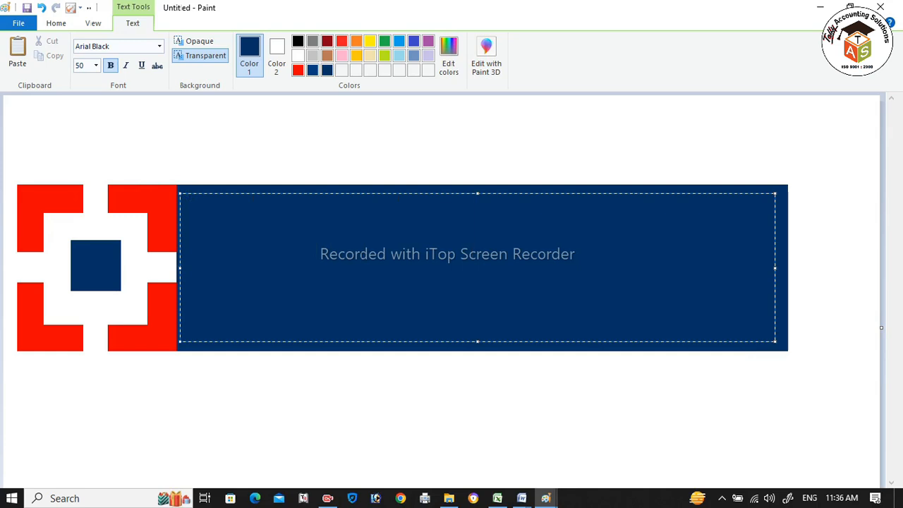
Color the HDFC BANK text white and enlarge it through font sizes 72 and 80 to 100
key(ctrl+a)
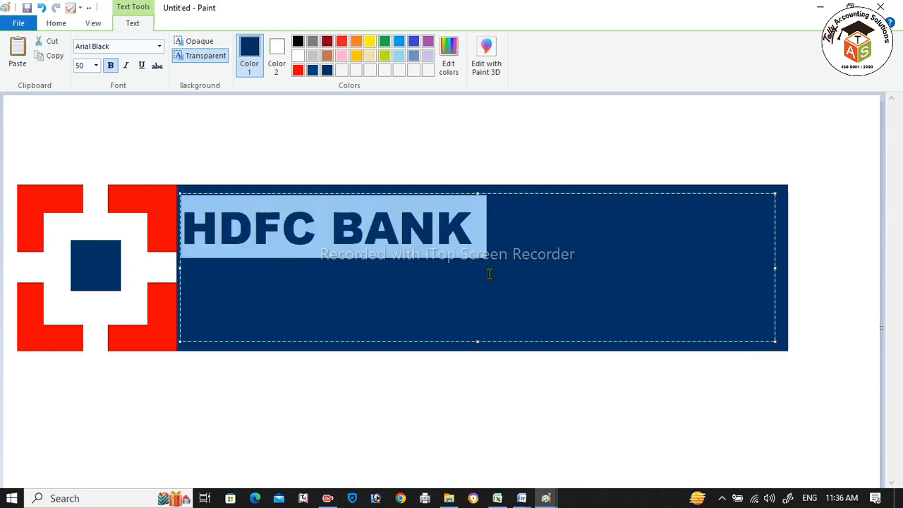
click(298, 57)
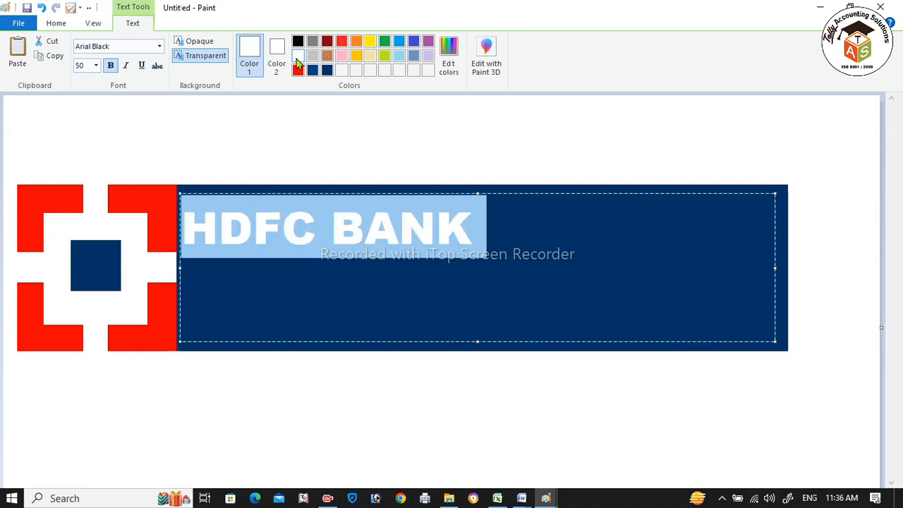
click(96, 65)
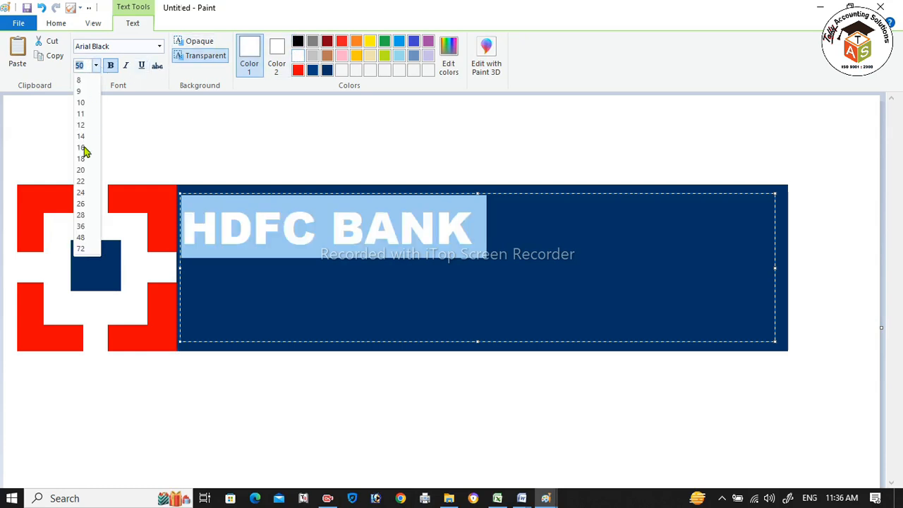
click(81, 248)
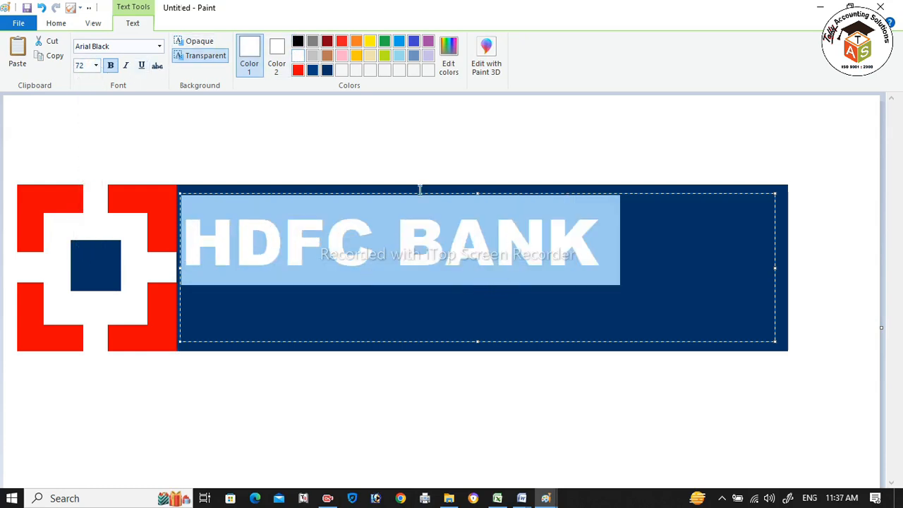
click(88, 70)
text(80)
key(Return)
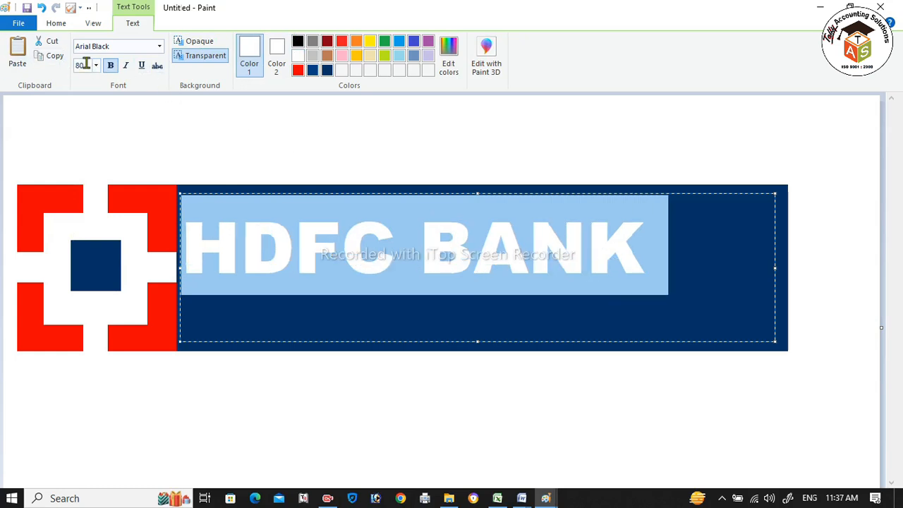
text(100)
key(Return)
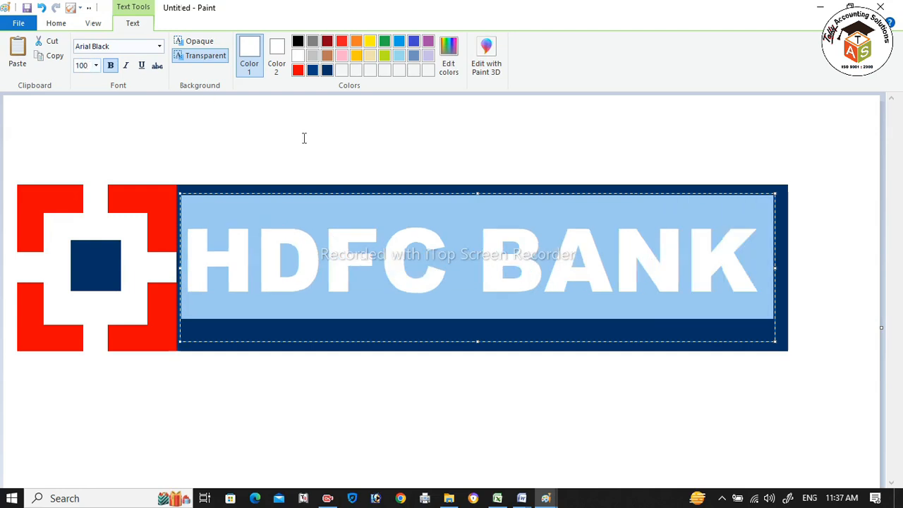
Shift the HDFC BANK text slightly right and down within the blue rectangle and commit it to the canvas
click(549, 234)
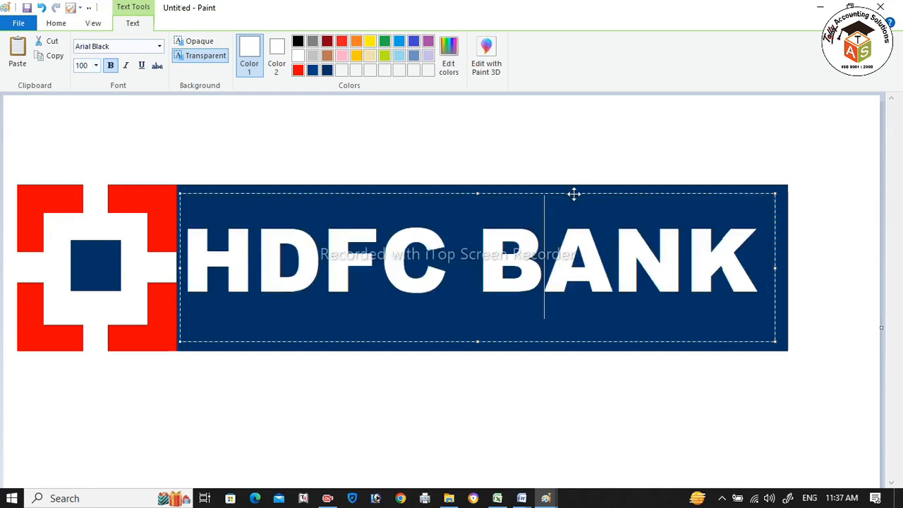
drag(574, 194, 580, 197)
click(617, 288)
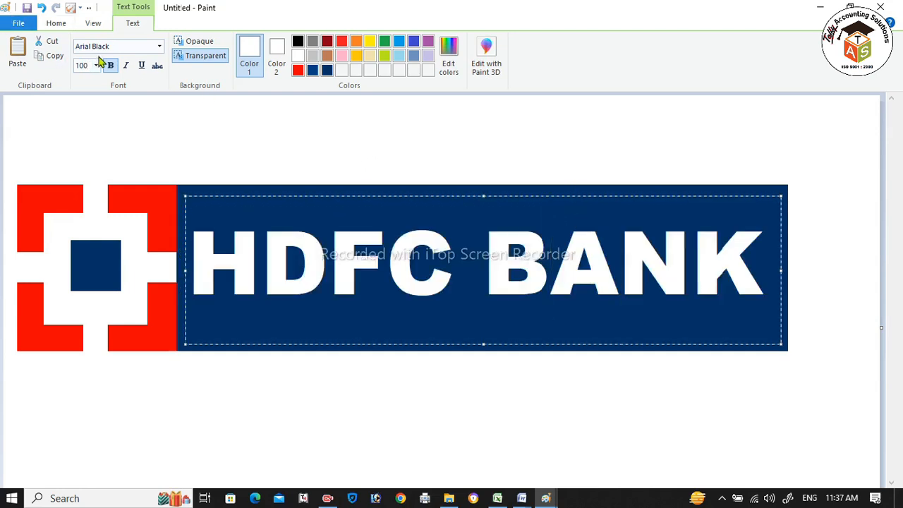
click(101, 158)
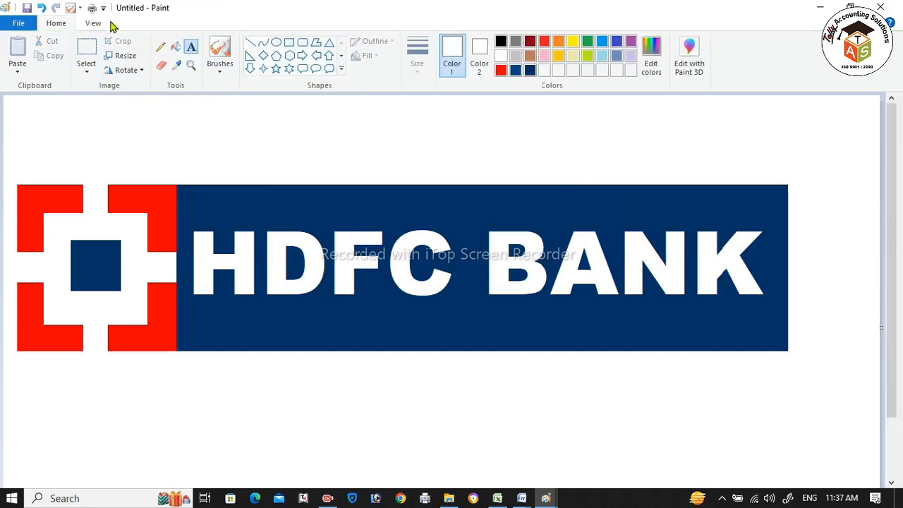
Crop the image to a selection closely surrounding the whole HDFC Bank logo
click(86, 48)
drag(10, 175, 800, 354)
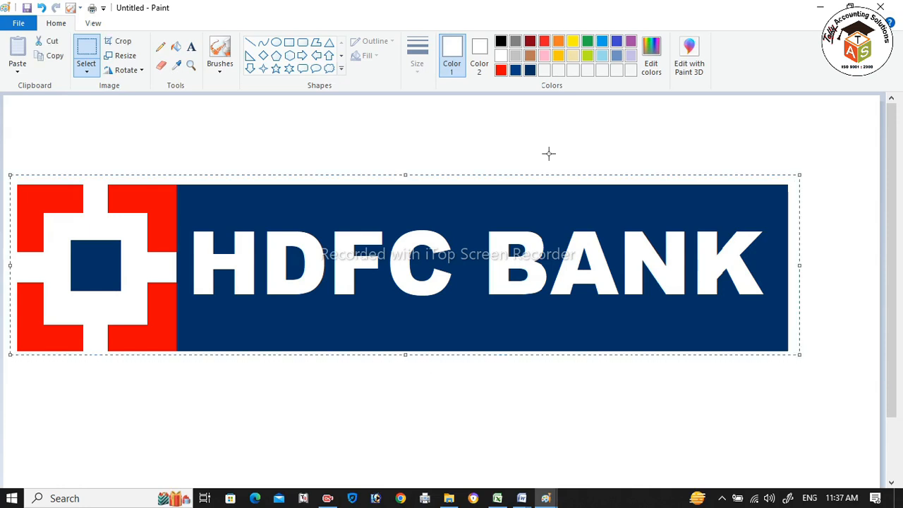
click(117, 41)
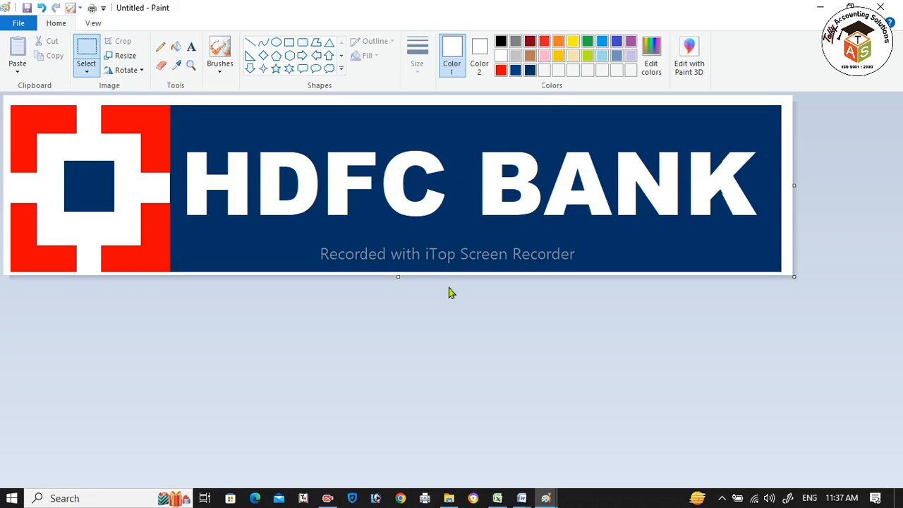
Save the cropped image as HDFC LOGO in PNG format in the MS PAINT folder, and switch to the Word notes
key(ctrl+s)
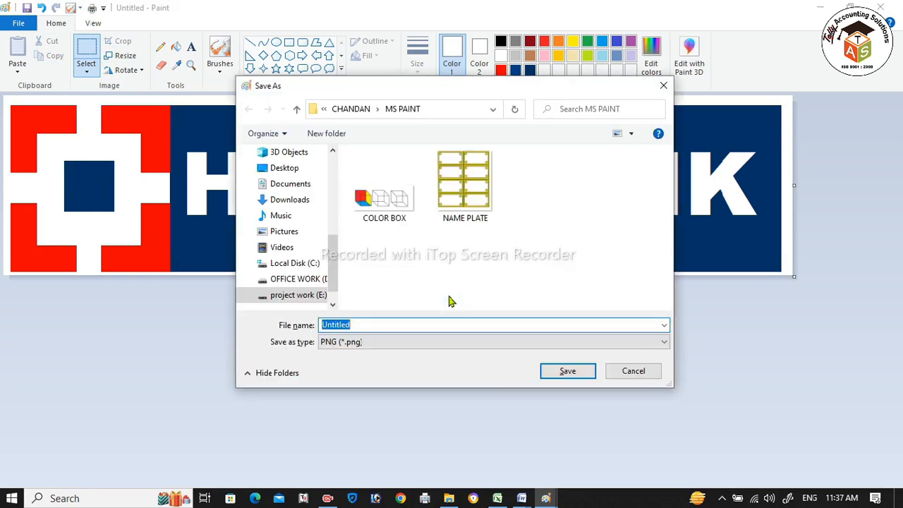
text(HDFC LOGO)
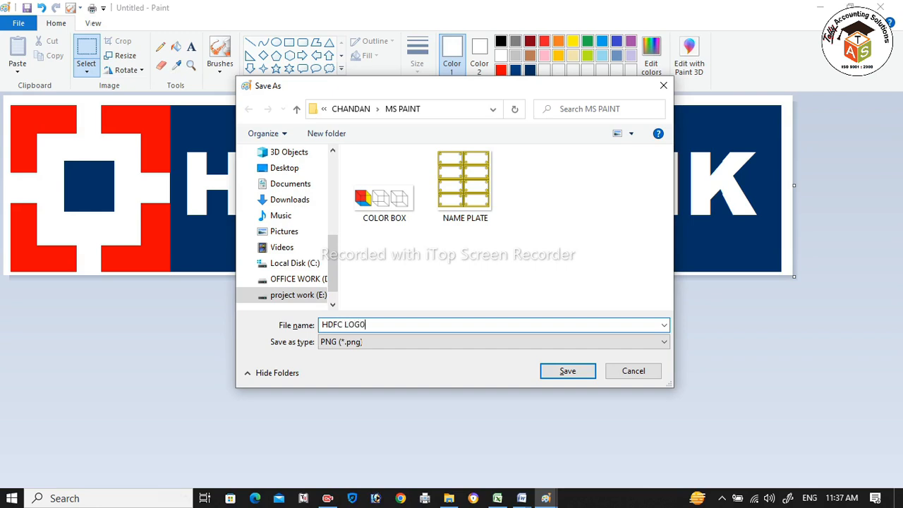
key(Return)
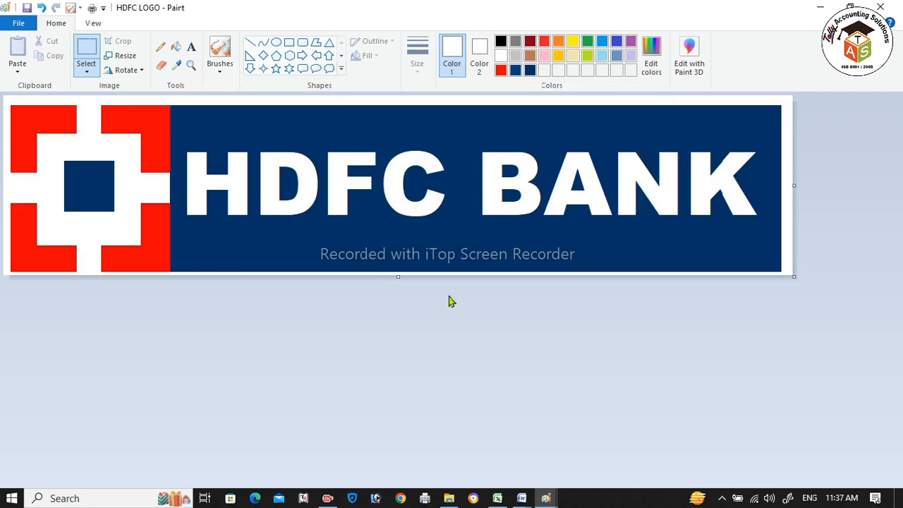
key(alt+Tab)
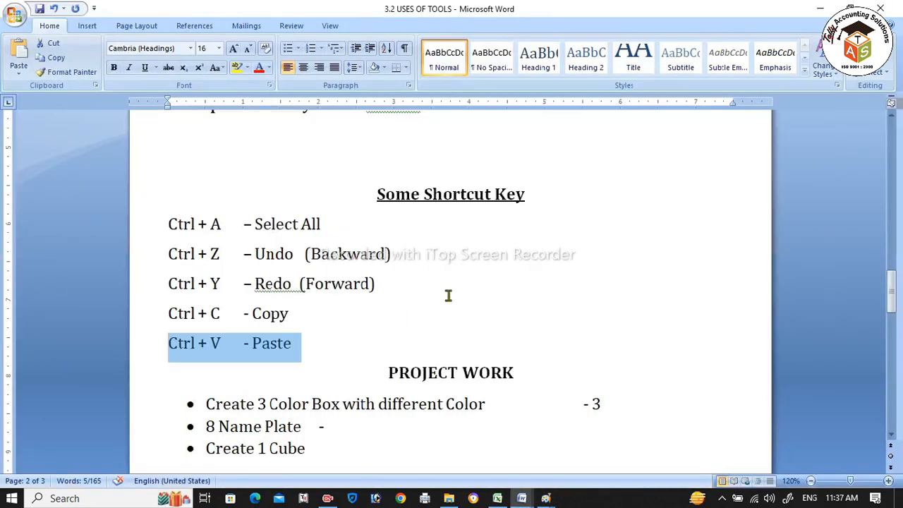